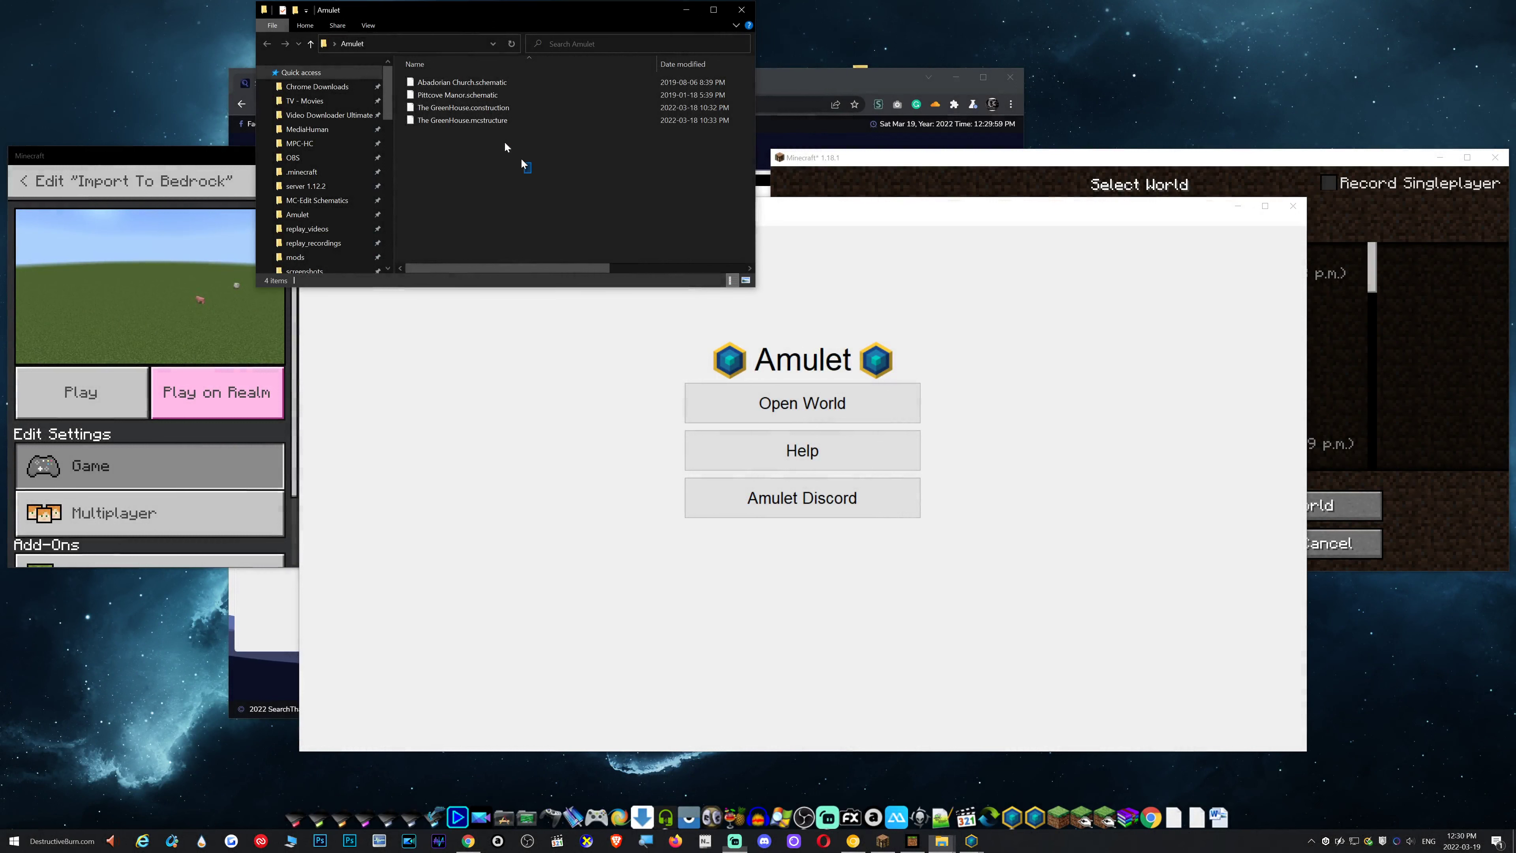
Review the notepad notes on MC-Edit and Amulet limitations alongside the files in the Amulet folder
click(484, 137)
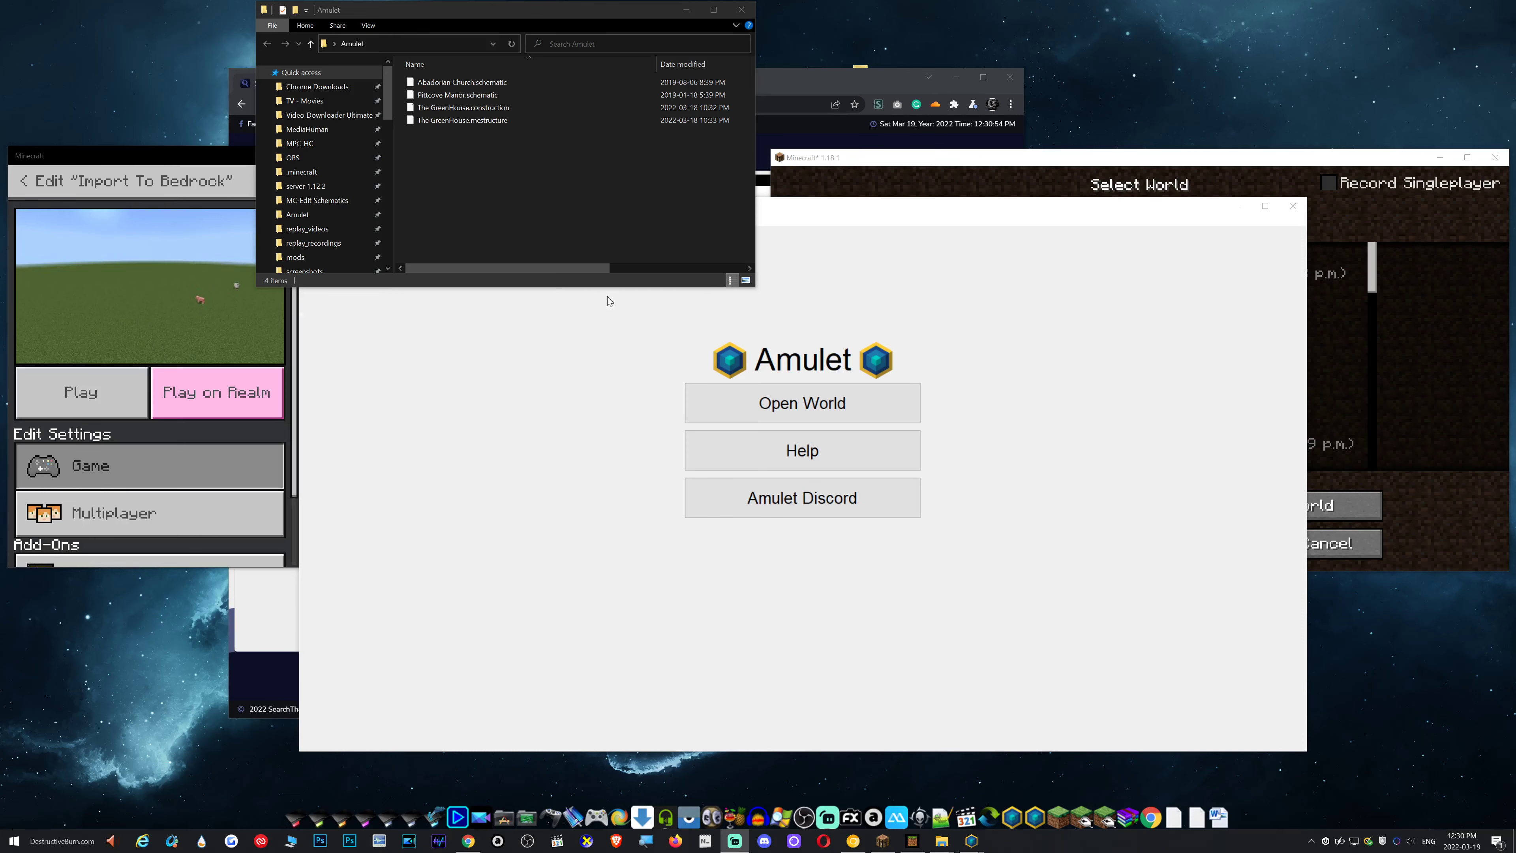
click(772, 90)
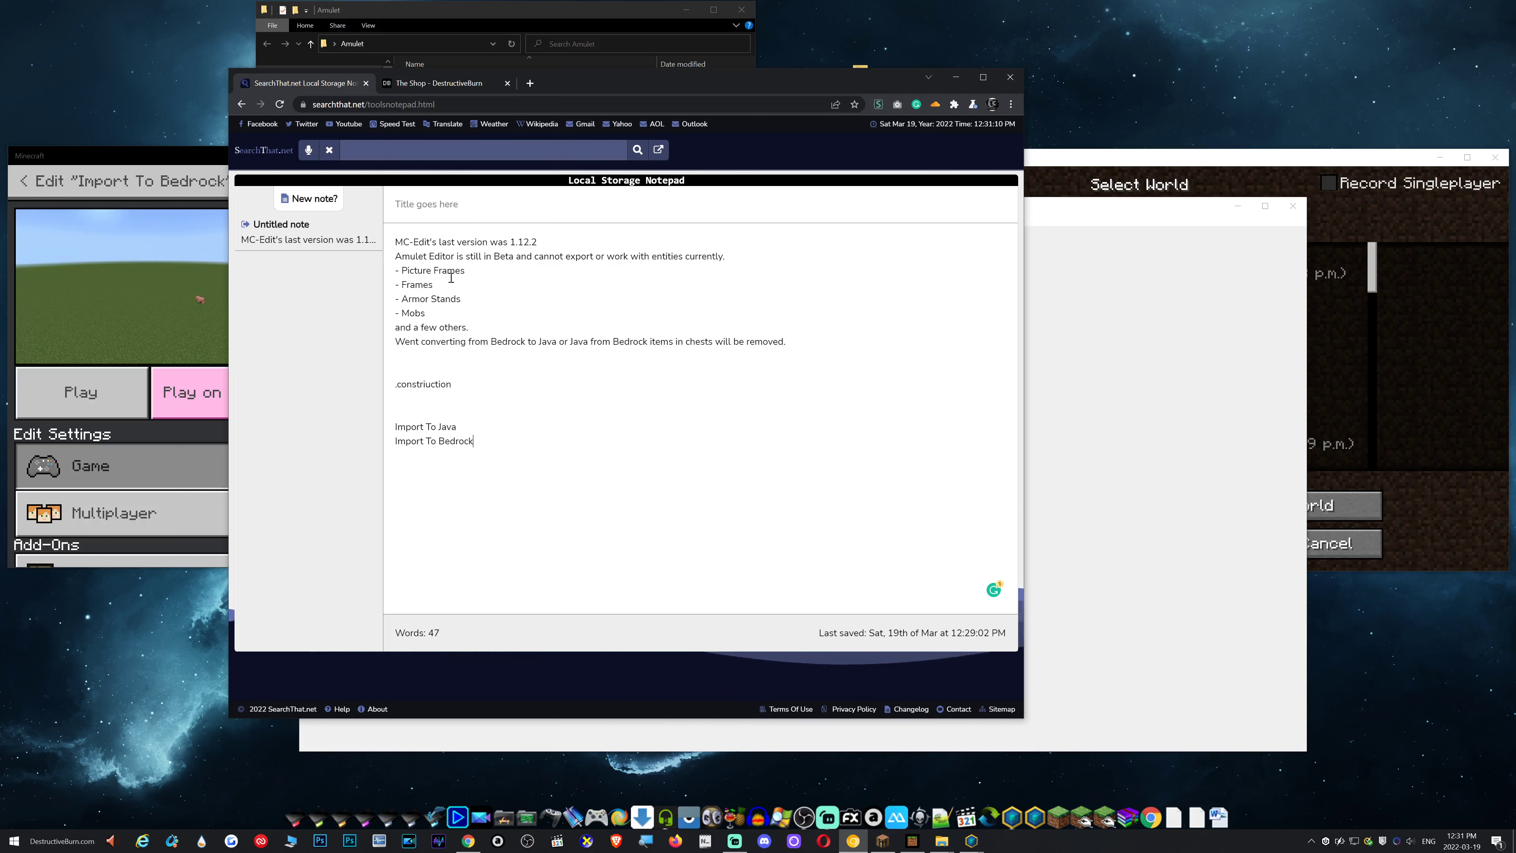
click(608, 11)
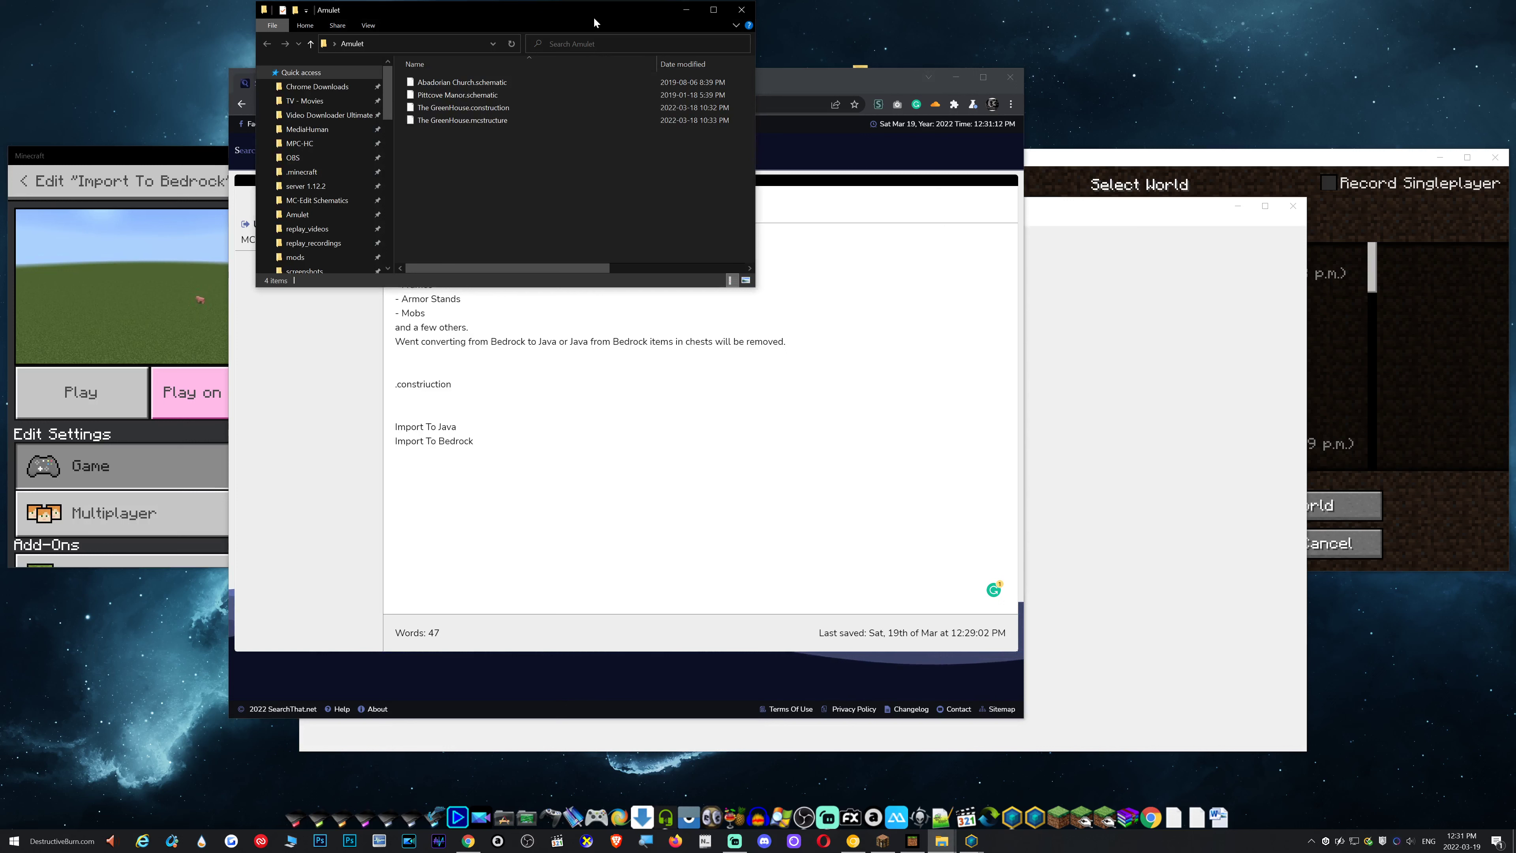
click(541, 91)
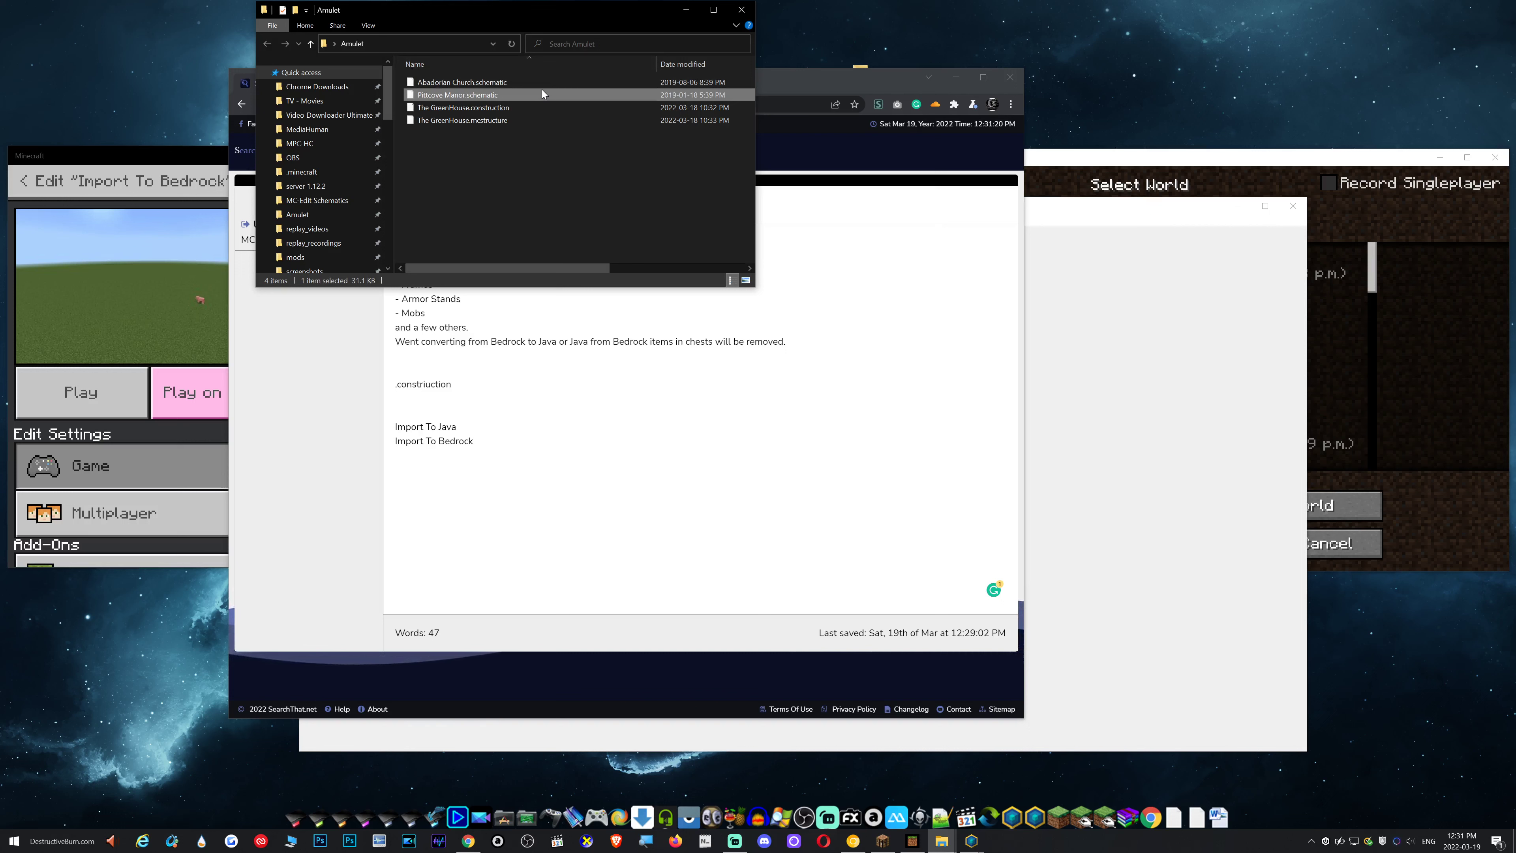
click(523, 359)
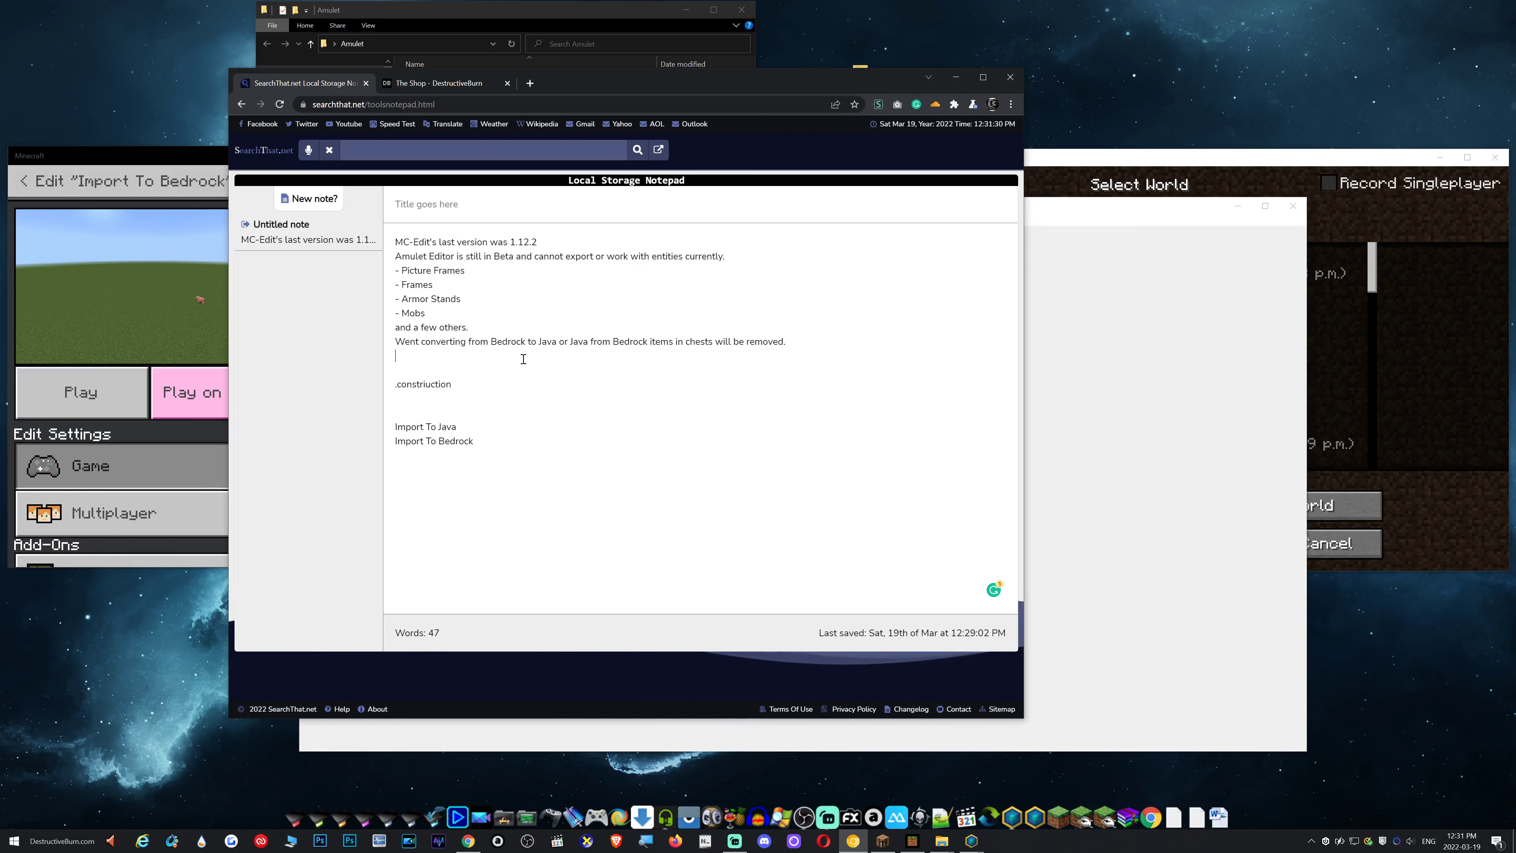
click(1174, 444)
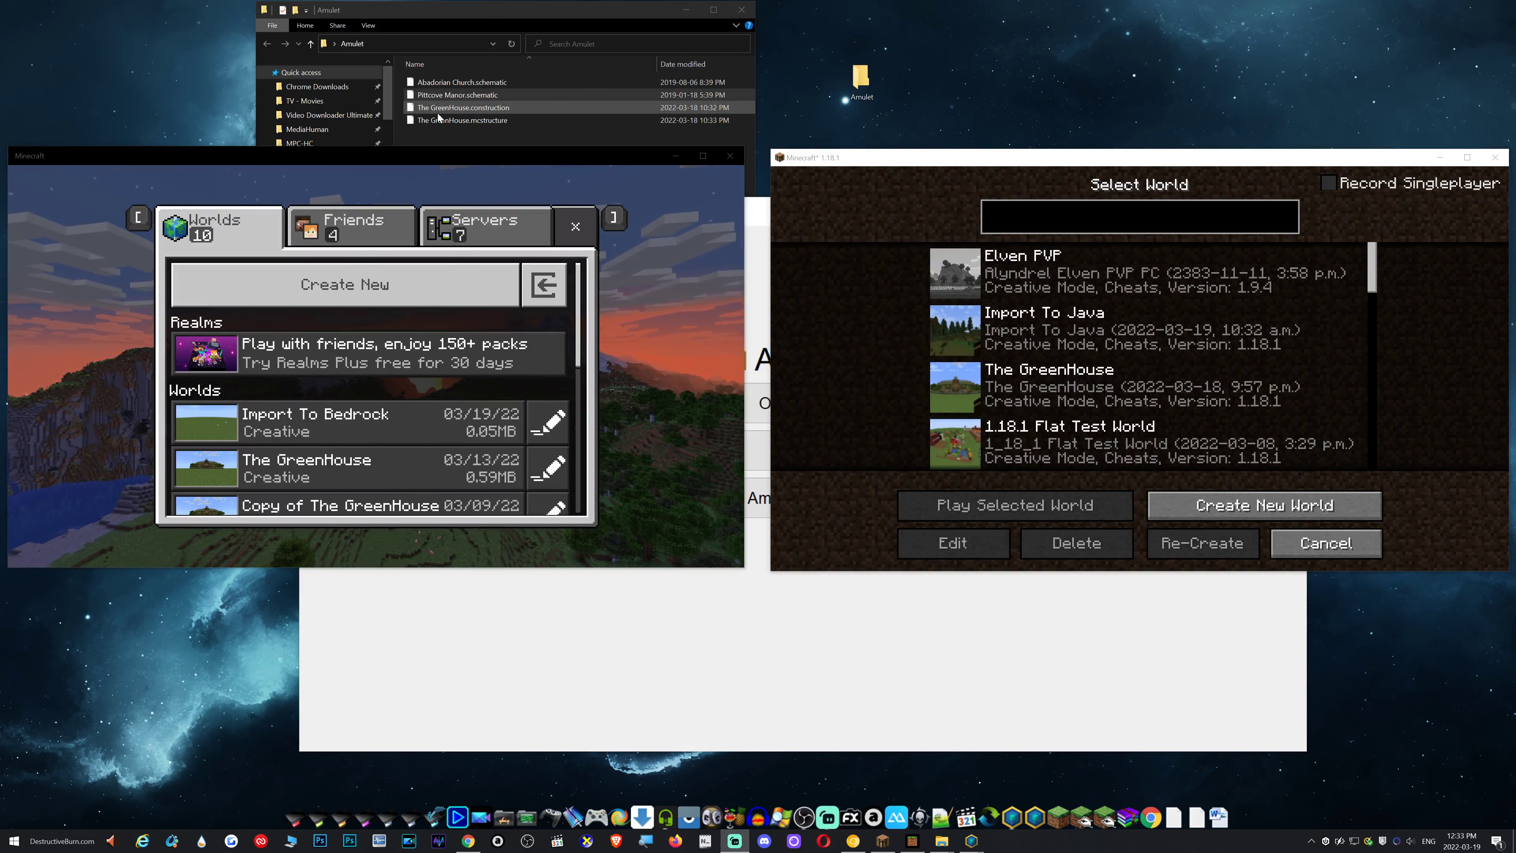
Look at The GreenHouse.construction and Pittcove Manor.schematic files, and at the Import To Java world in Minecraft's world list
click(491, 109)
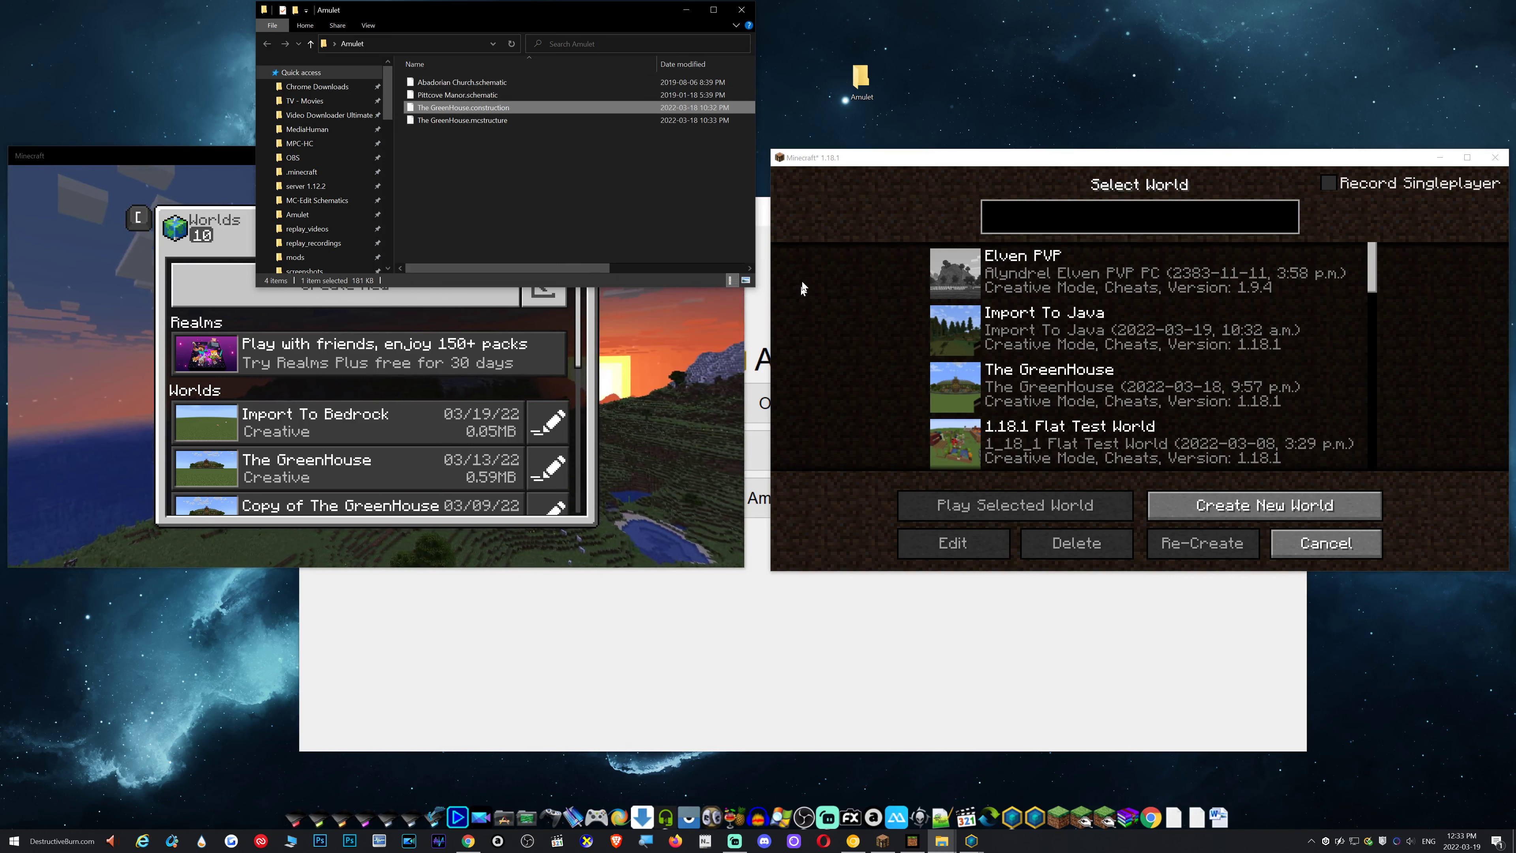
click(482, 94)
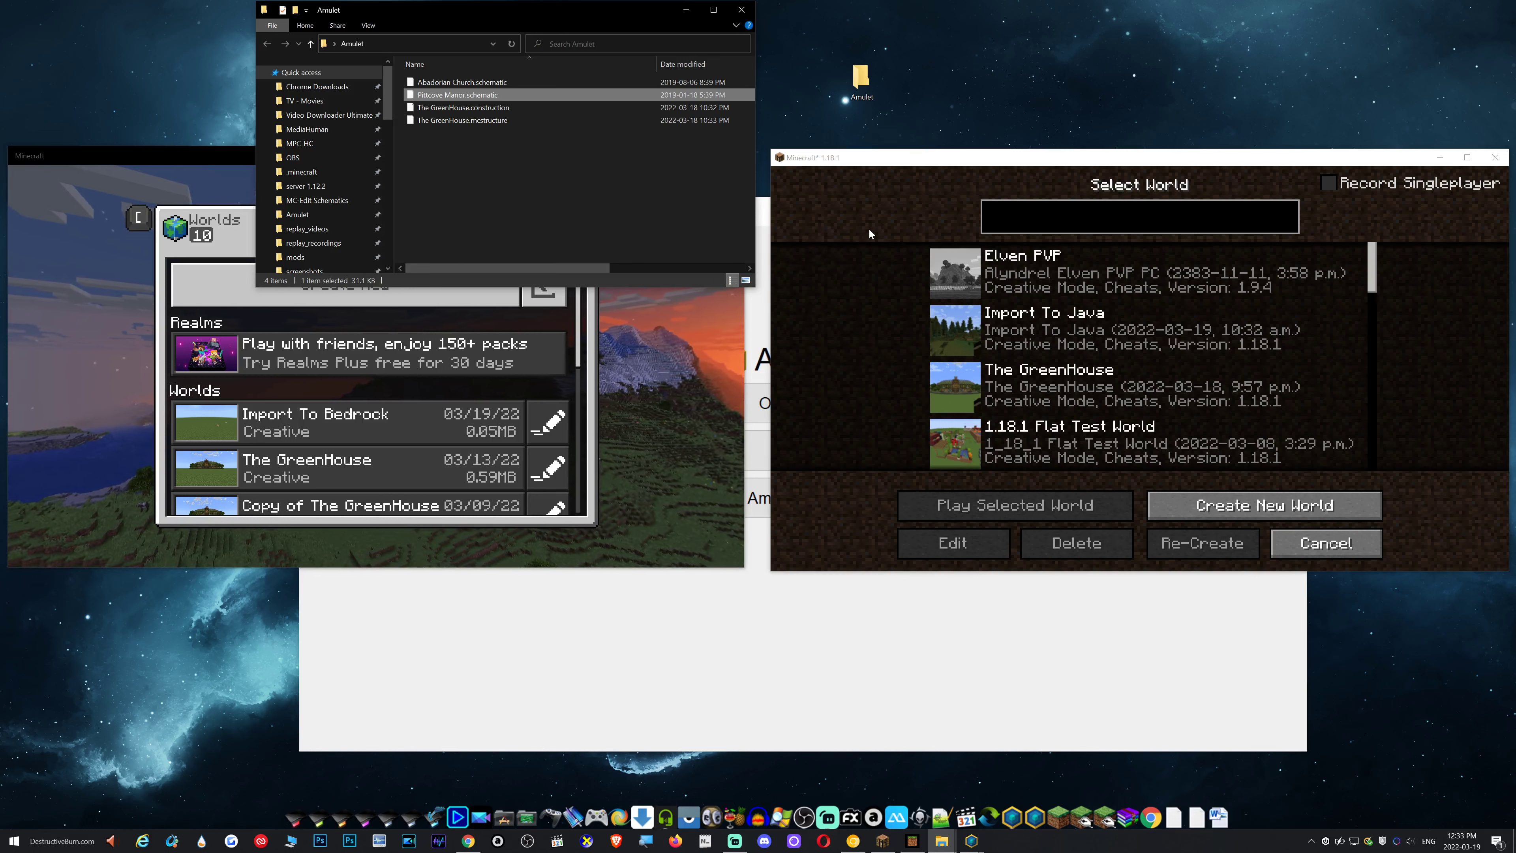
click(492, 107)
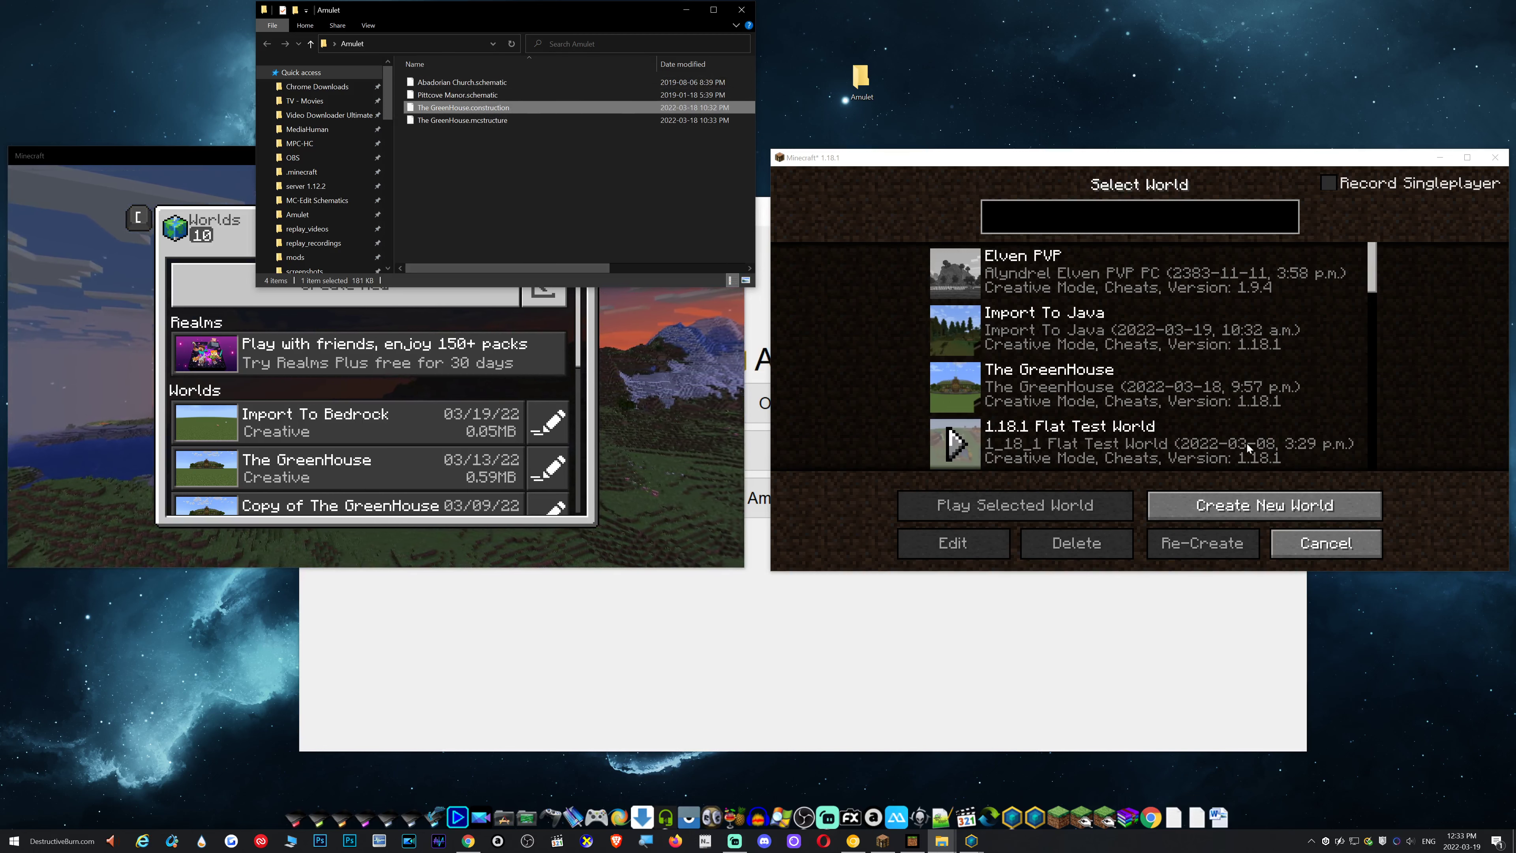
click(1069, 344)
click(1068, 343)
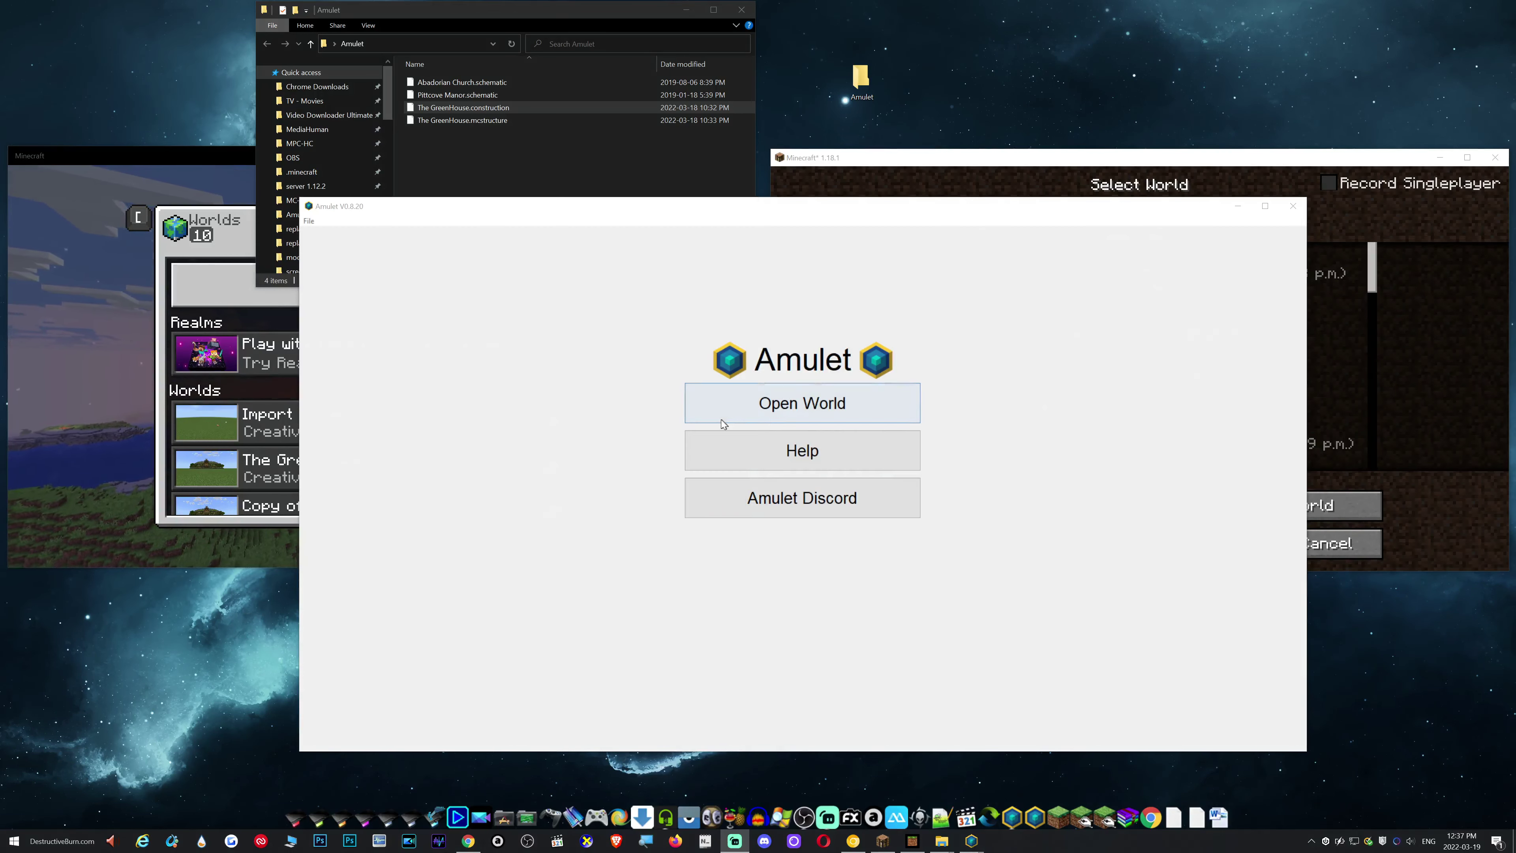
Switch to Amulet and open the Java 1.18.1 world Import To Java in the 3D editor
click(827, 412)
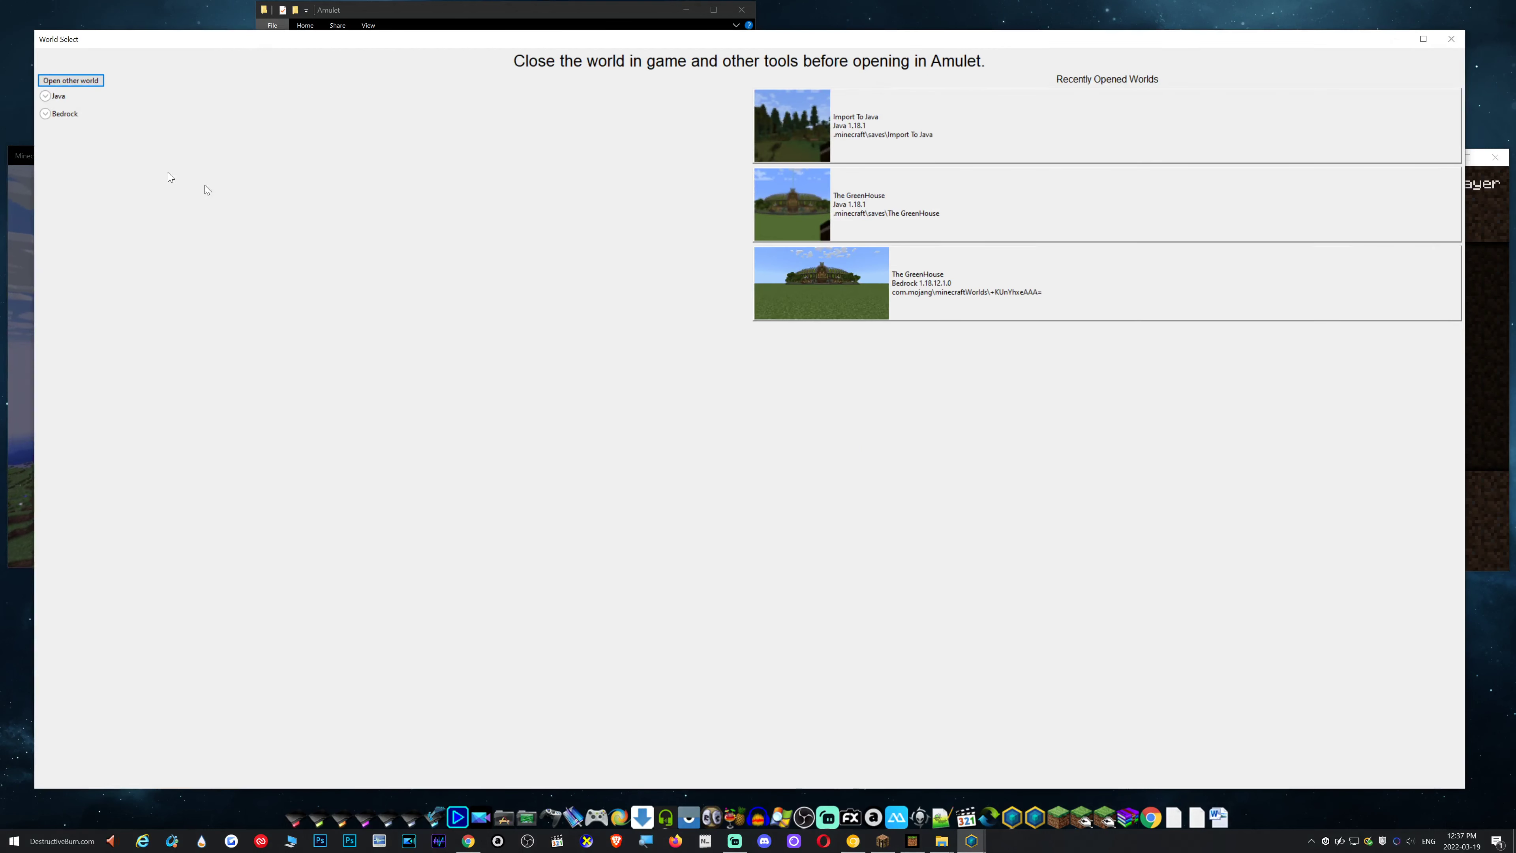
click(54, 98)
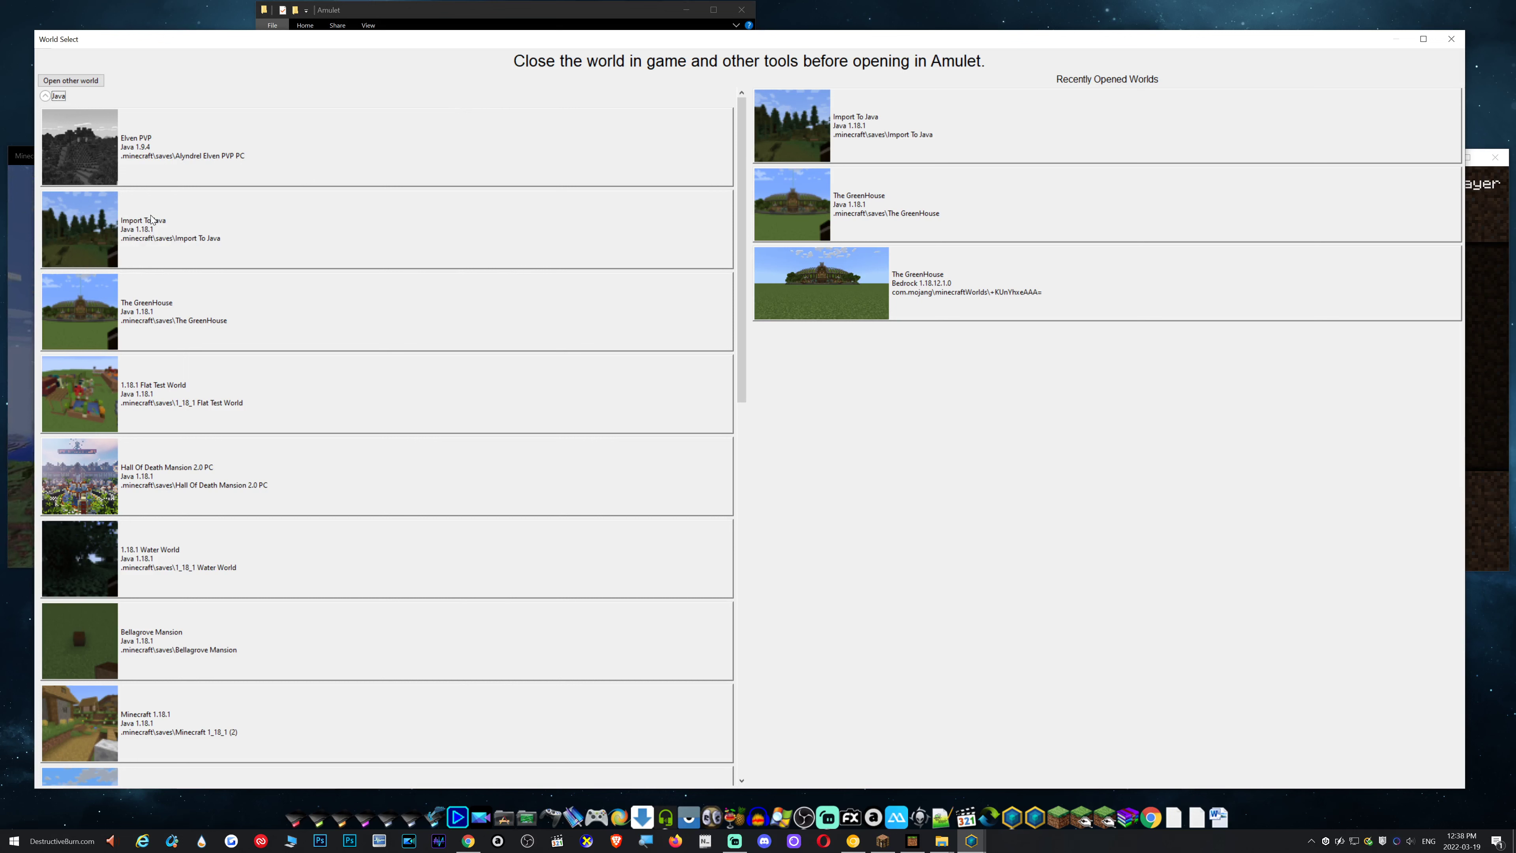
click(134, 233)
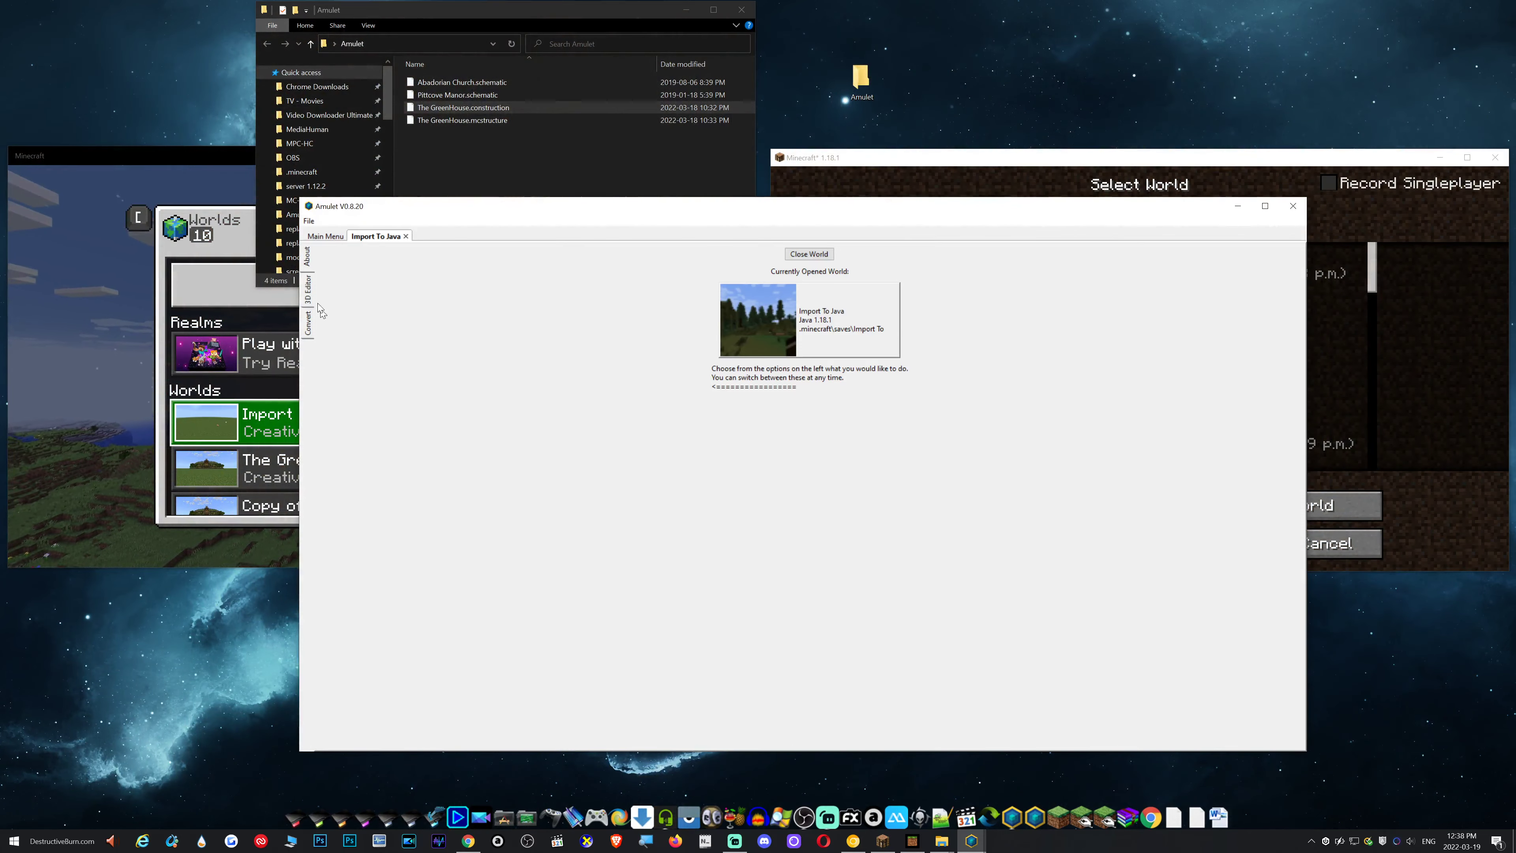
click(306, 293)
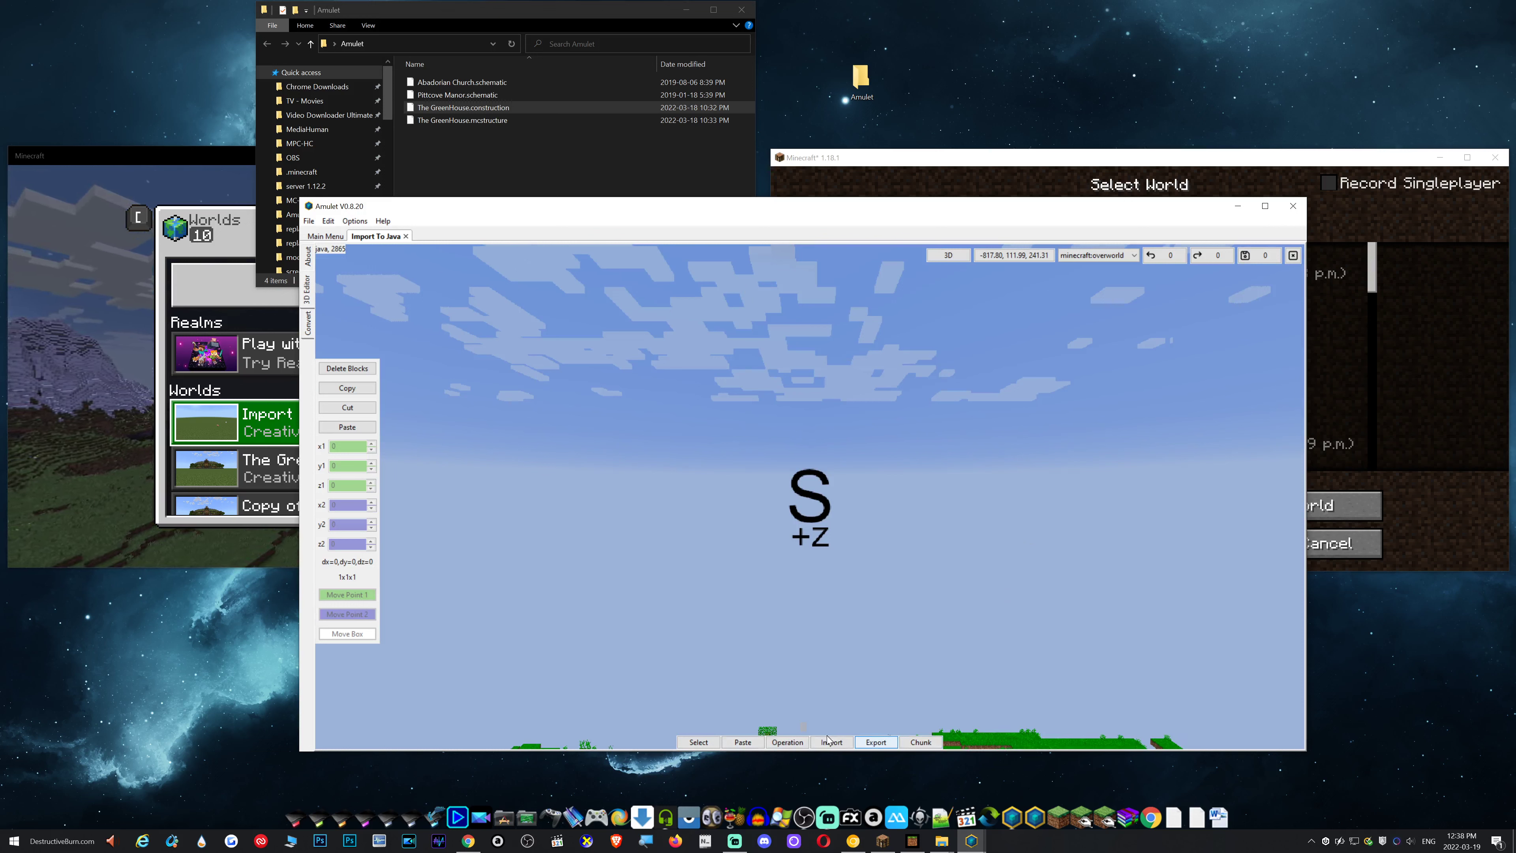
Import The GreenHouse.construction into the Import To Java world
click(831, 744)
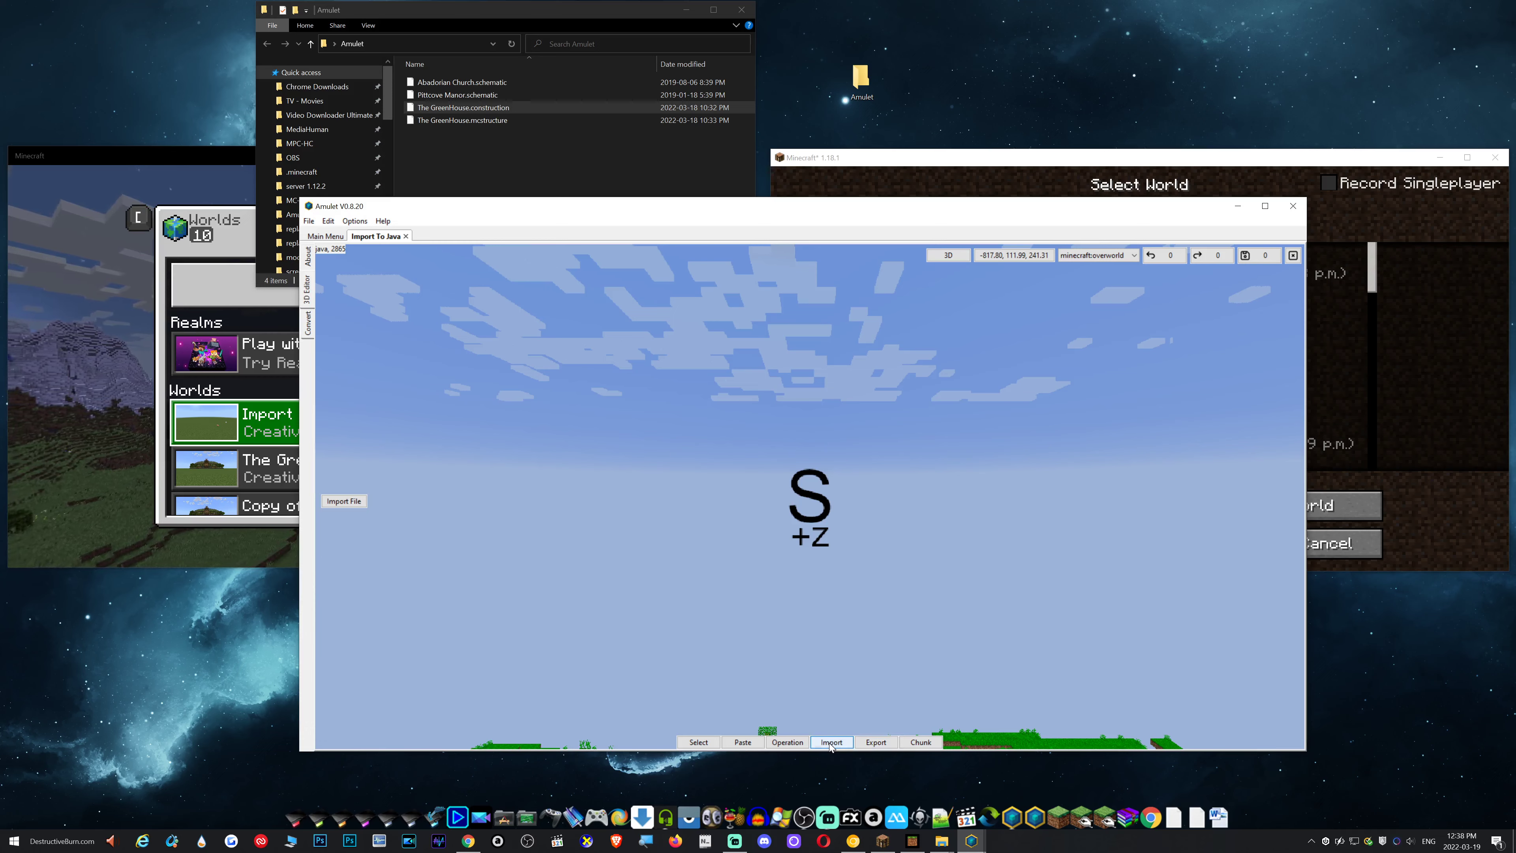
right_drag(634, 440, 358, 589)
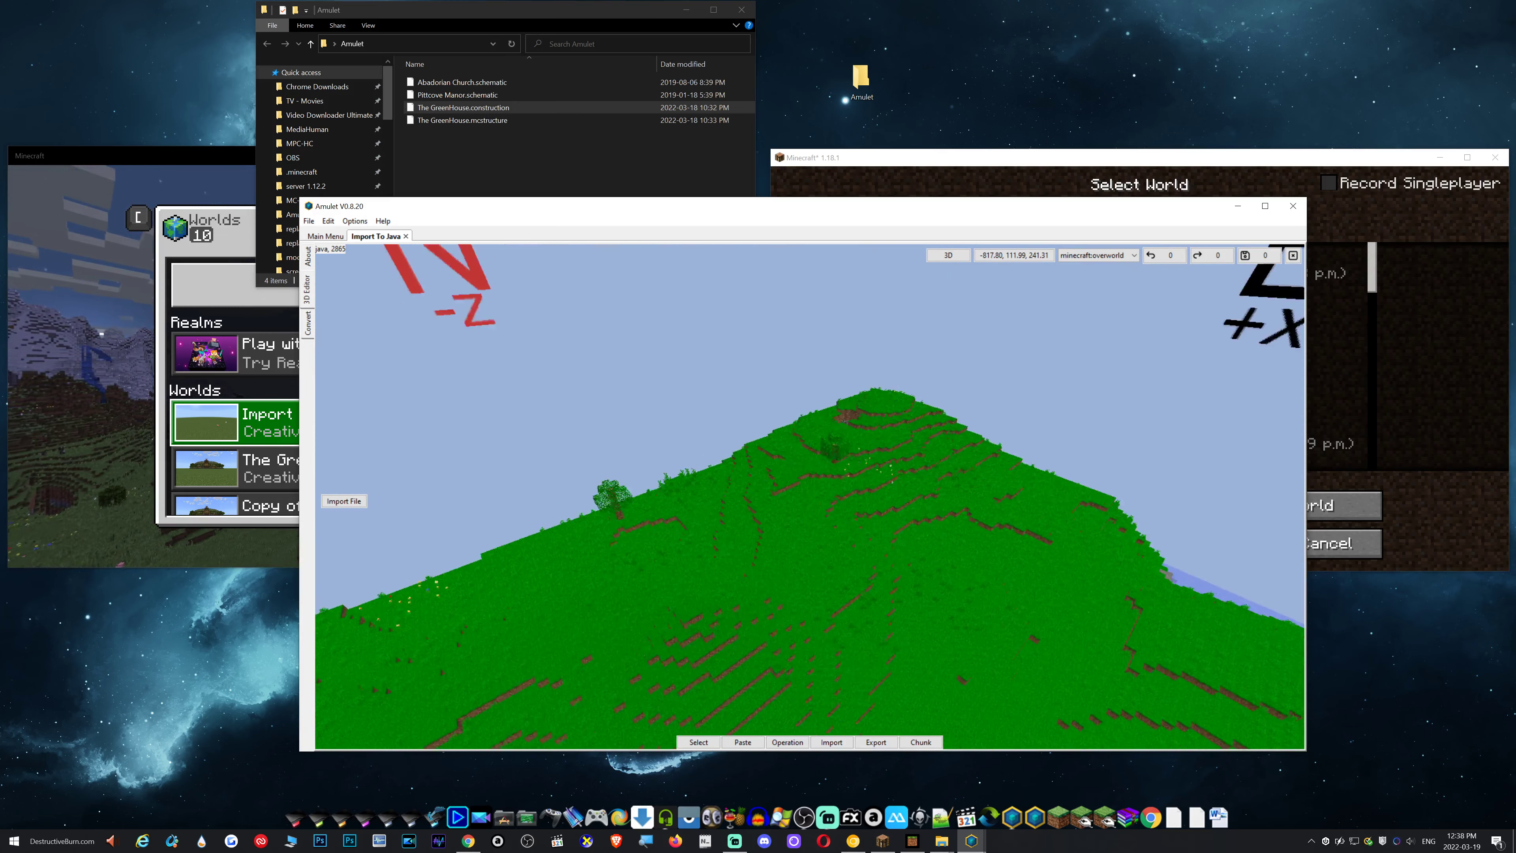
right_drag(865, 508, 810, 501)
key(d)
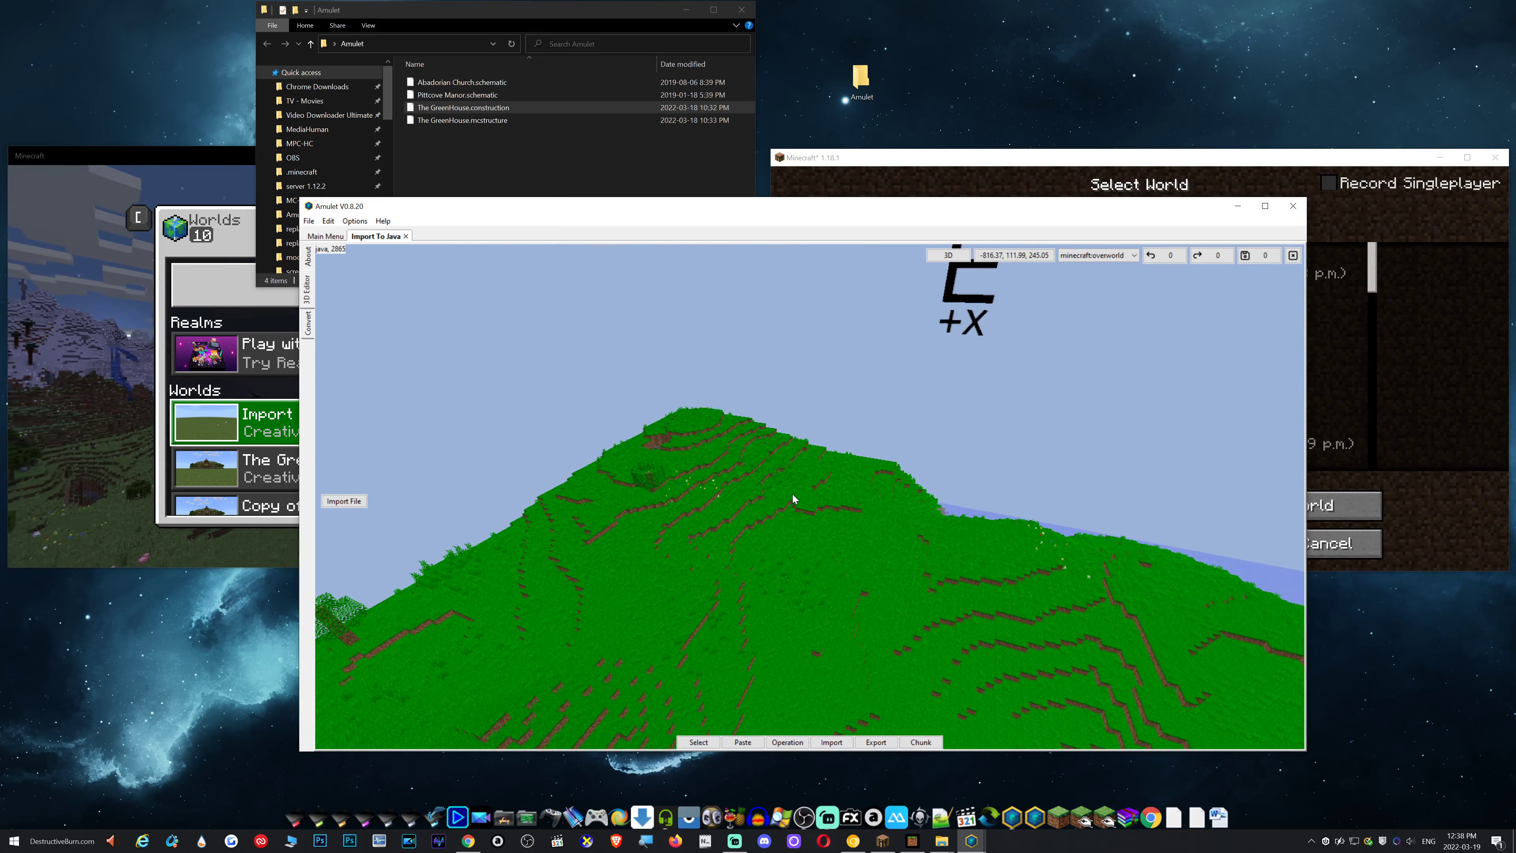
key(a)
key(s)
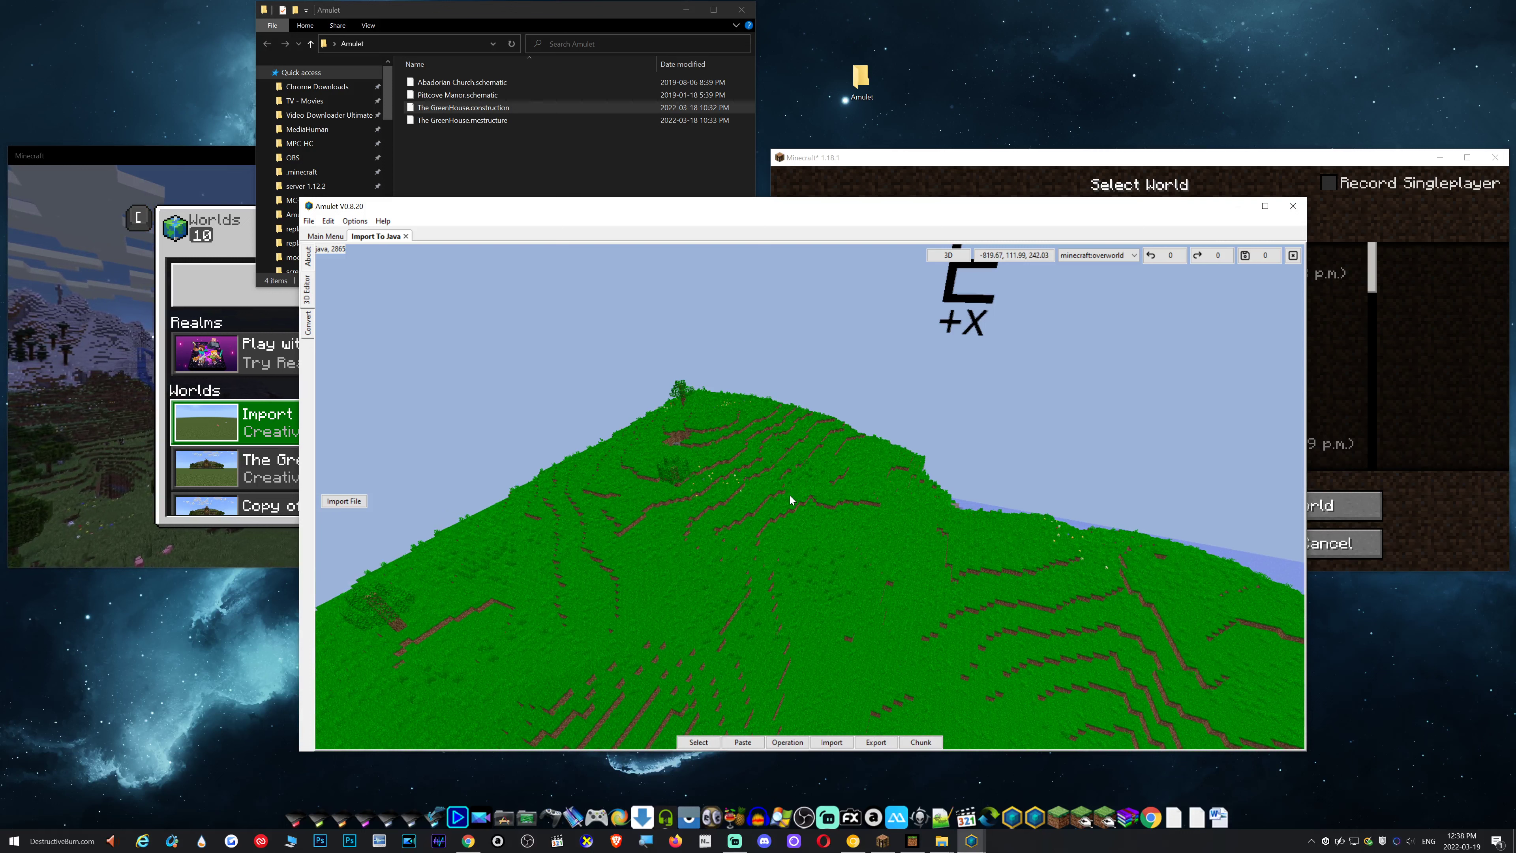
key(space)
key(shift)
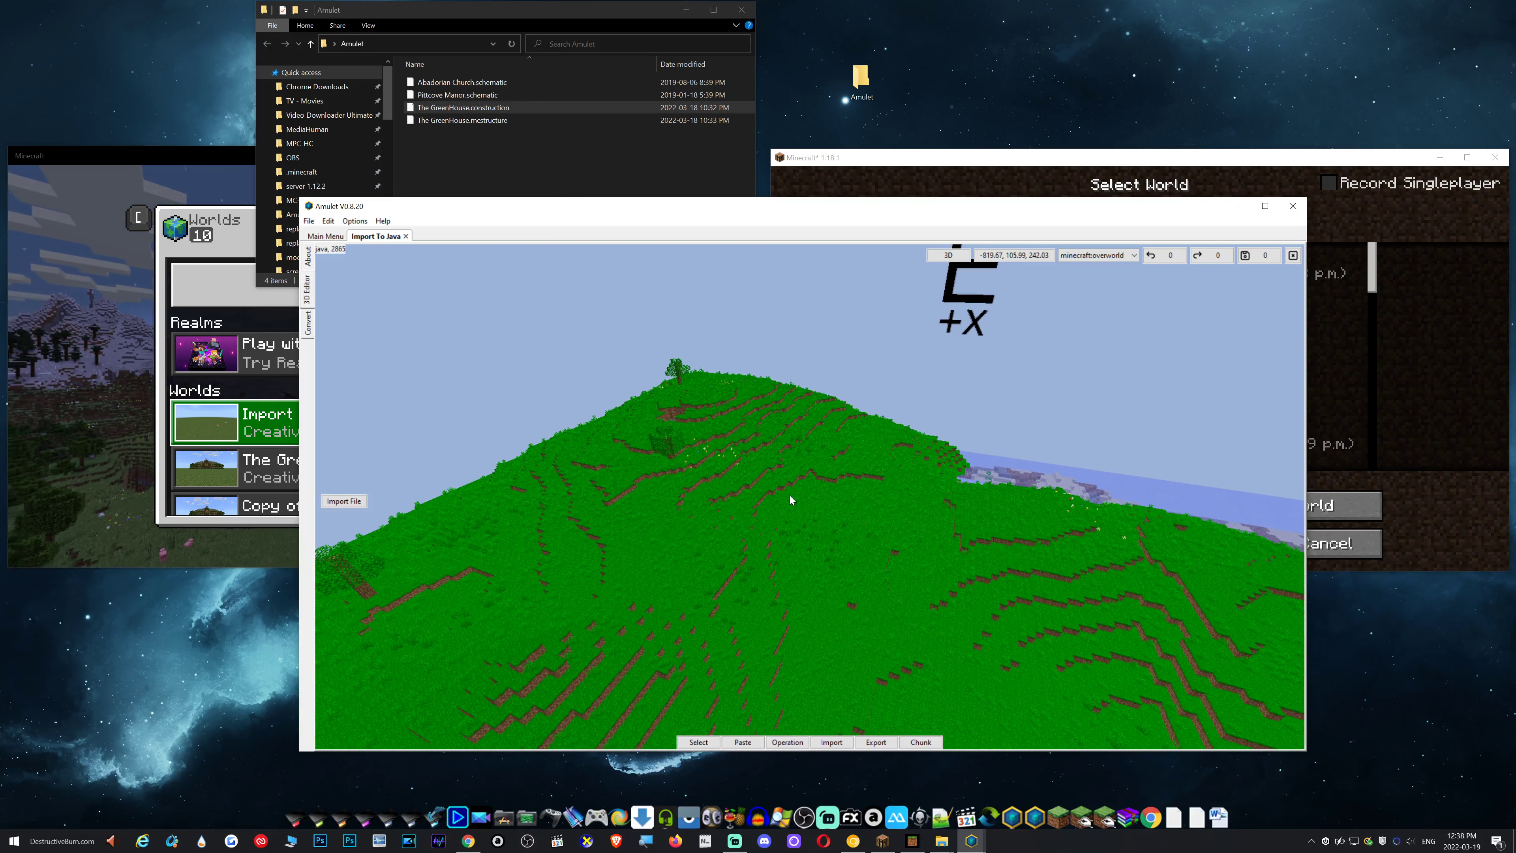
key(w)
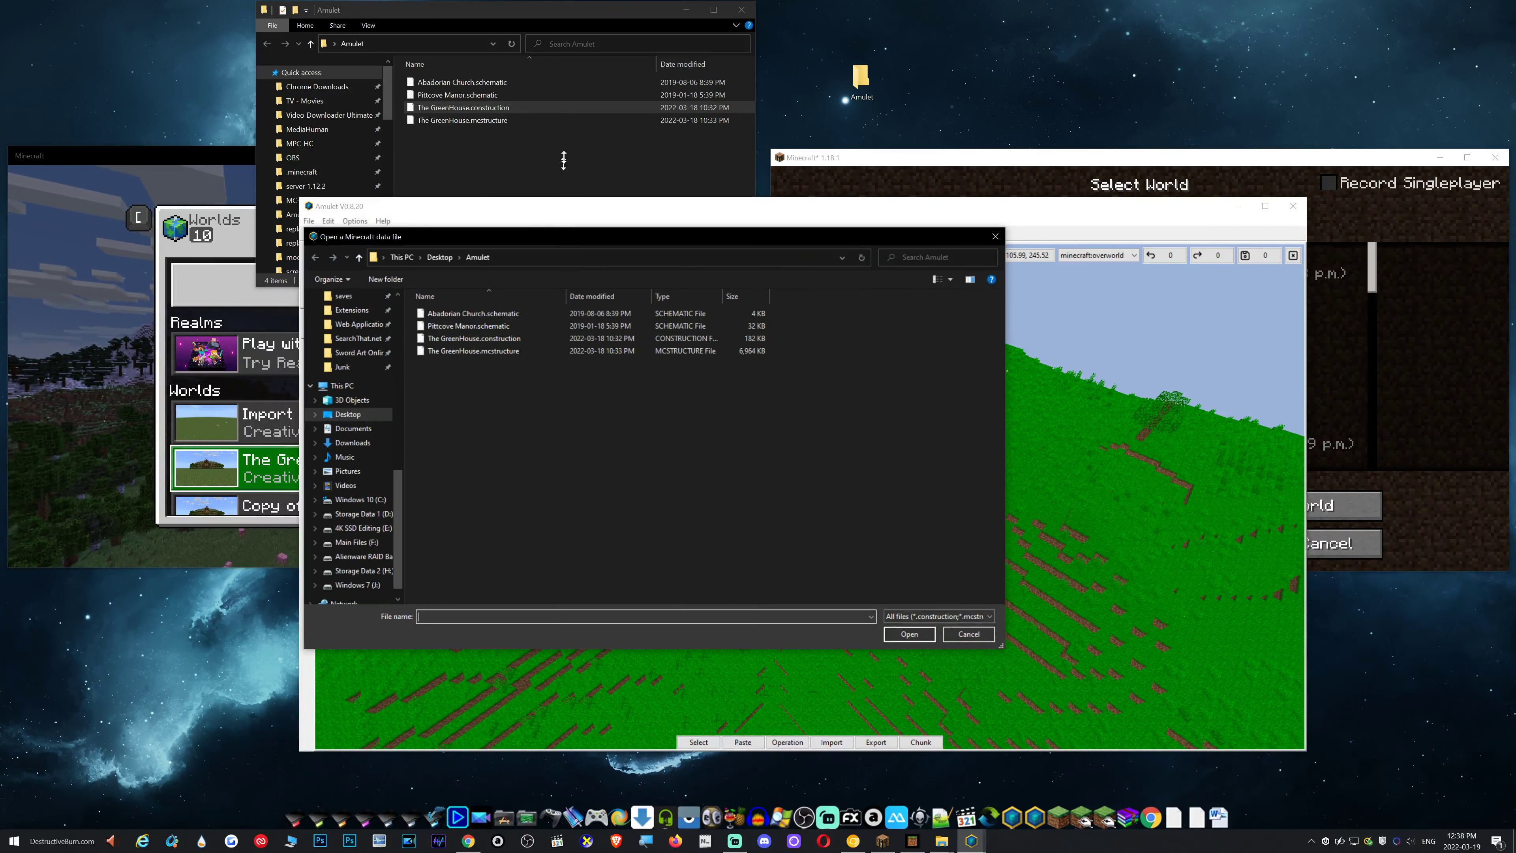
double_click(485, 339)
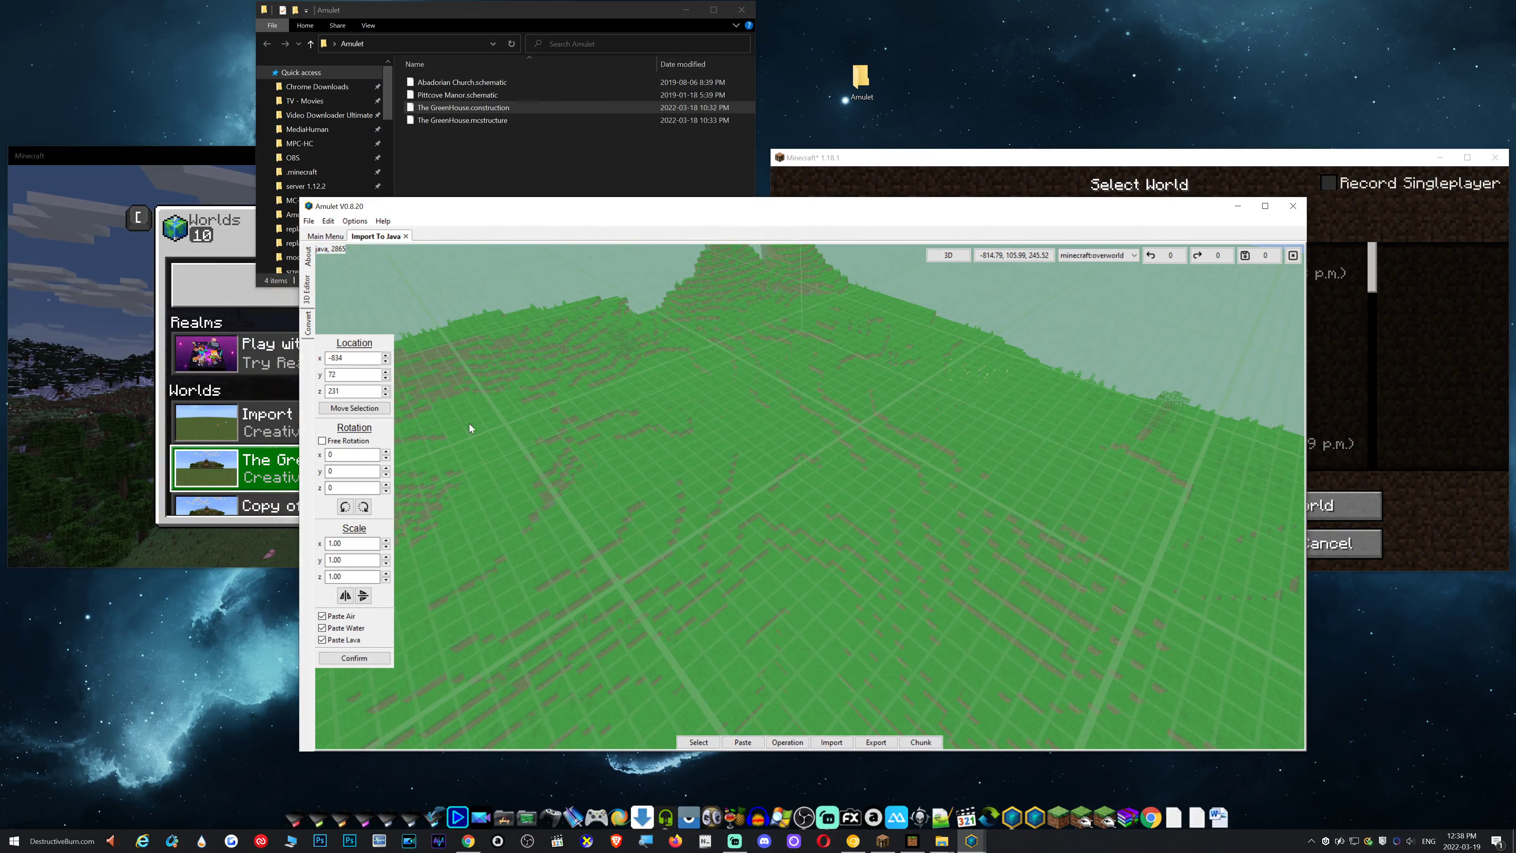
Place the greenhouse preview on the grassy terrain at about x -812, y 71, z 260 and inspect it from several sides
right_click(470, 423)
key(w)
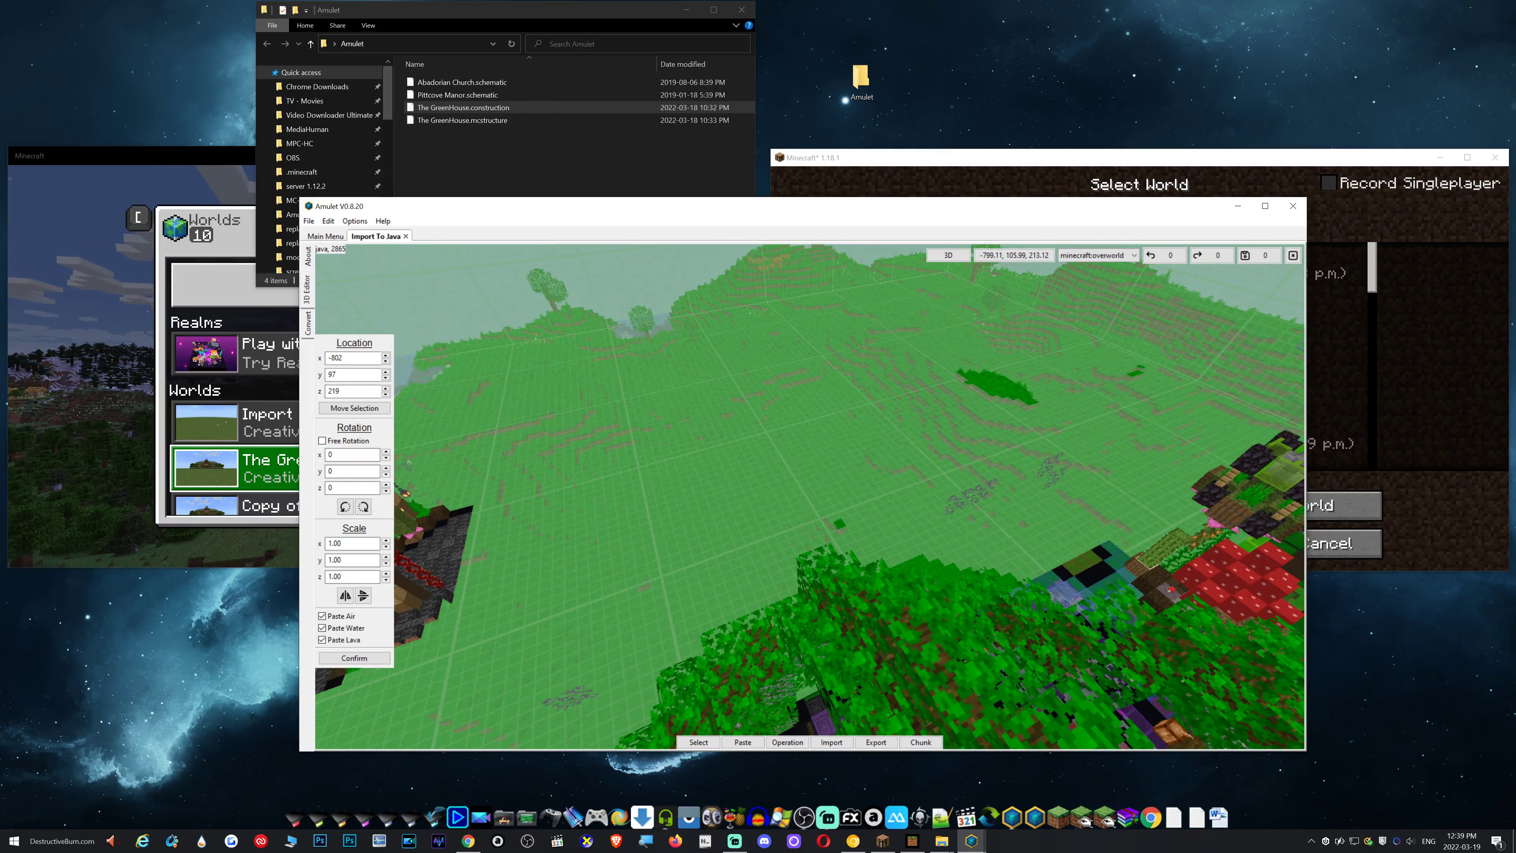
right_click(810, 499)
key(space)
key(s)
key(space)
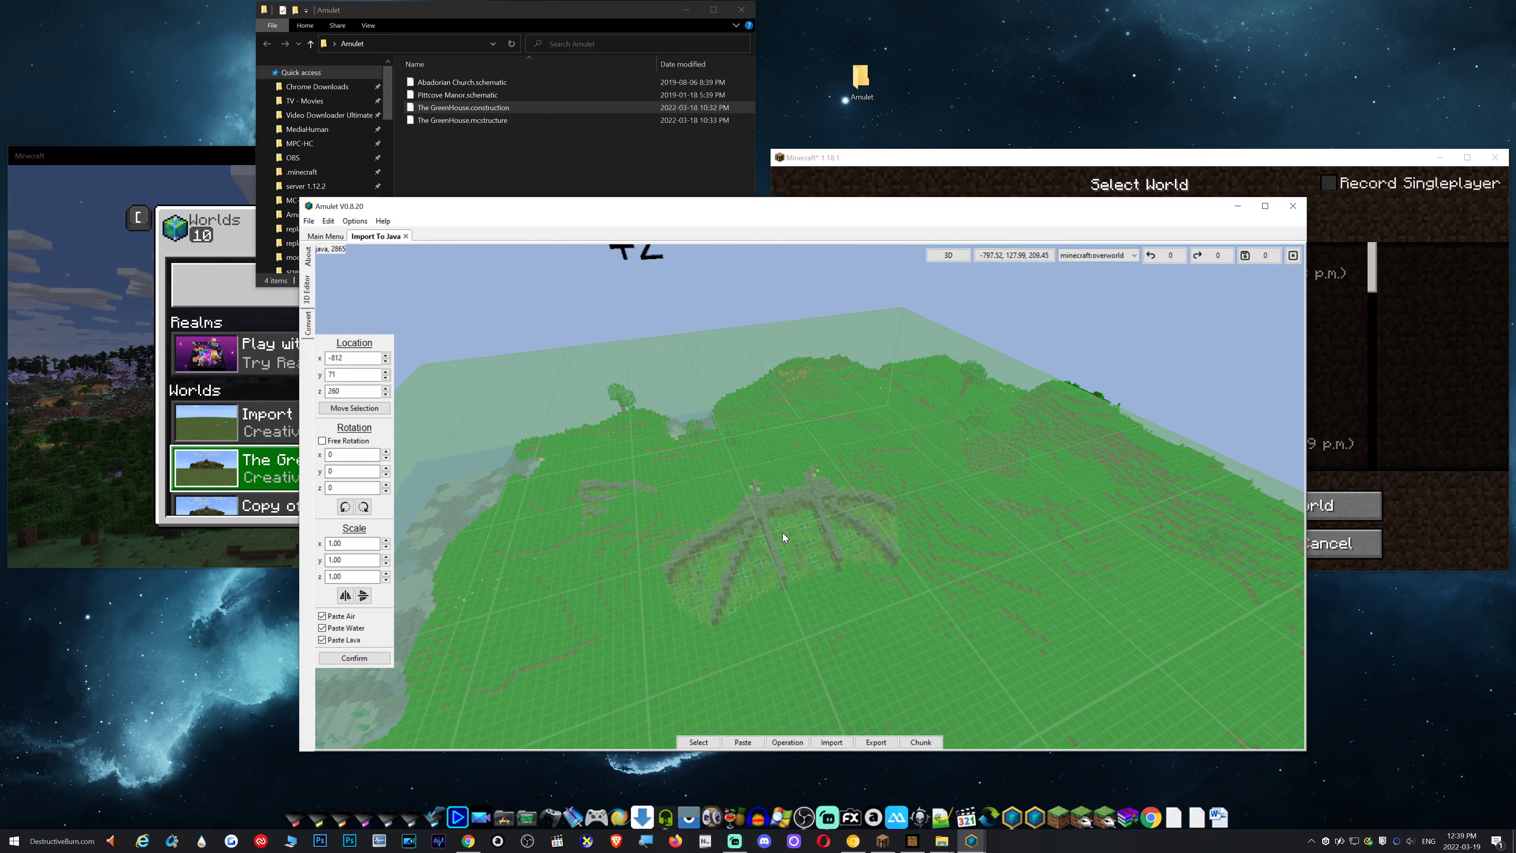
right_click(835, 559)
key(a)
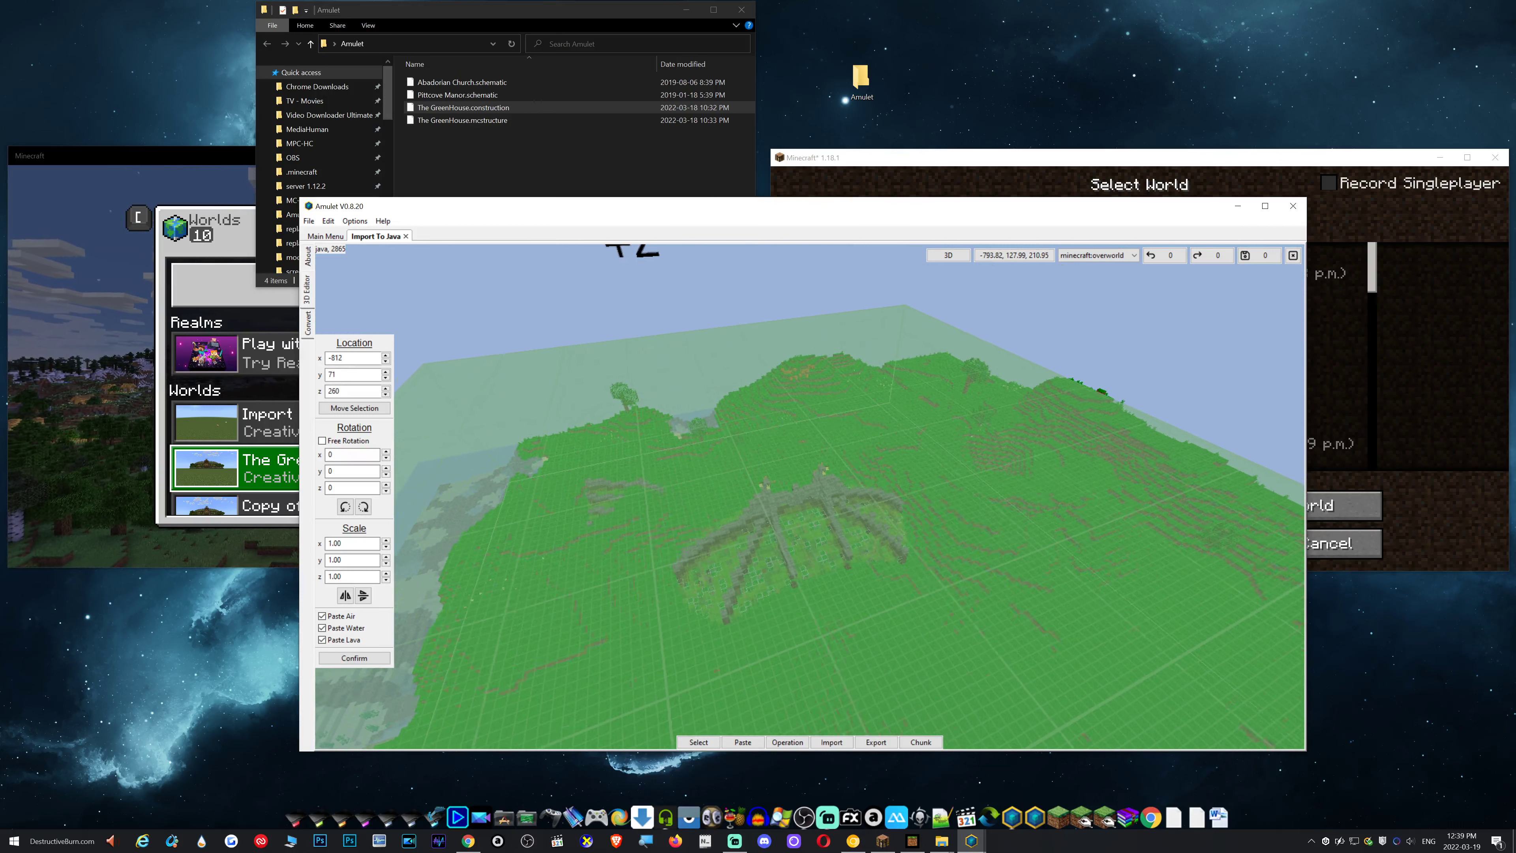
key(a)
key(s)
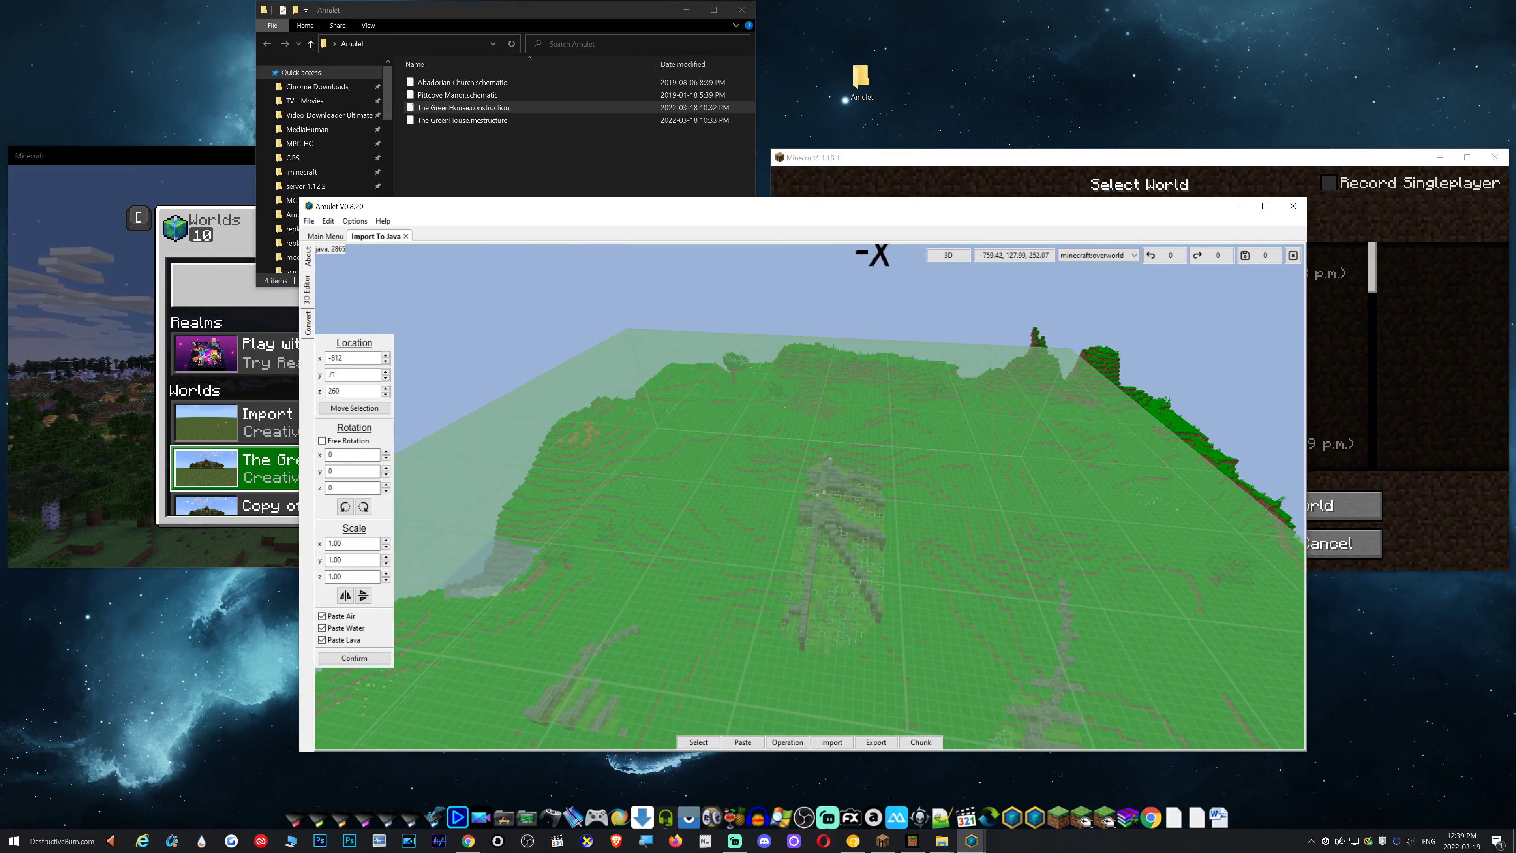
right_click(727, 507)
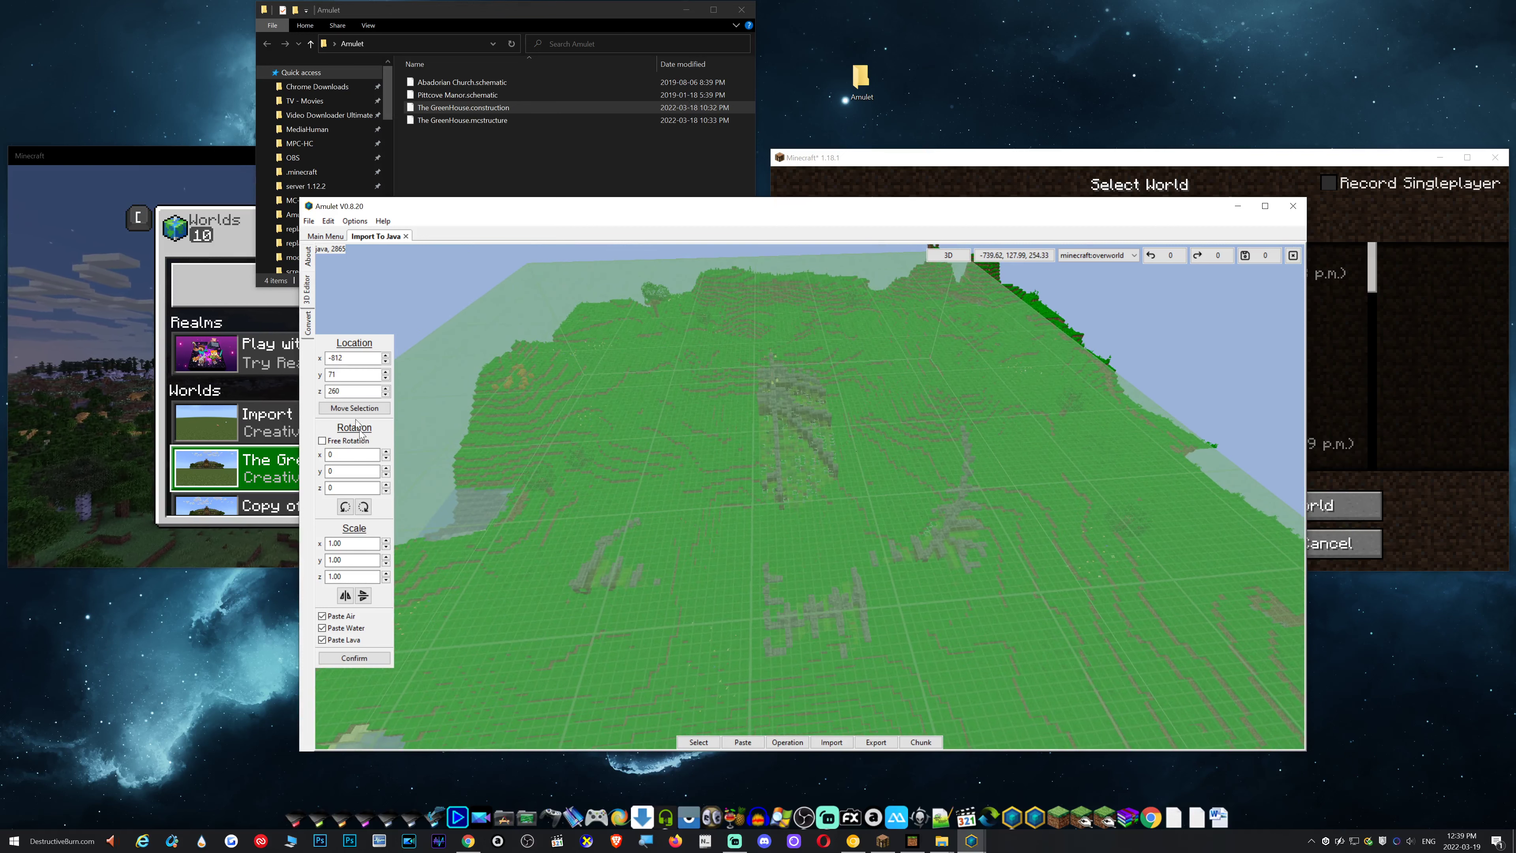
Raise the greenhouse preview out of the ground by setting its location to x -813, y 96, z 261
scroll(344, 374, up, 2)
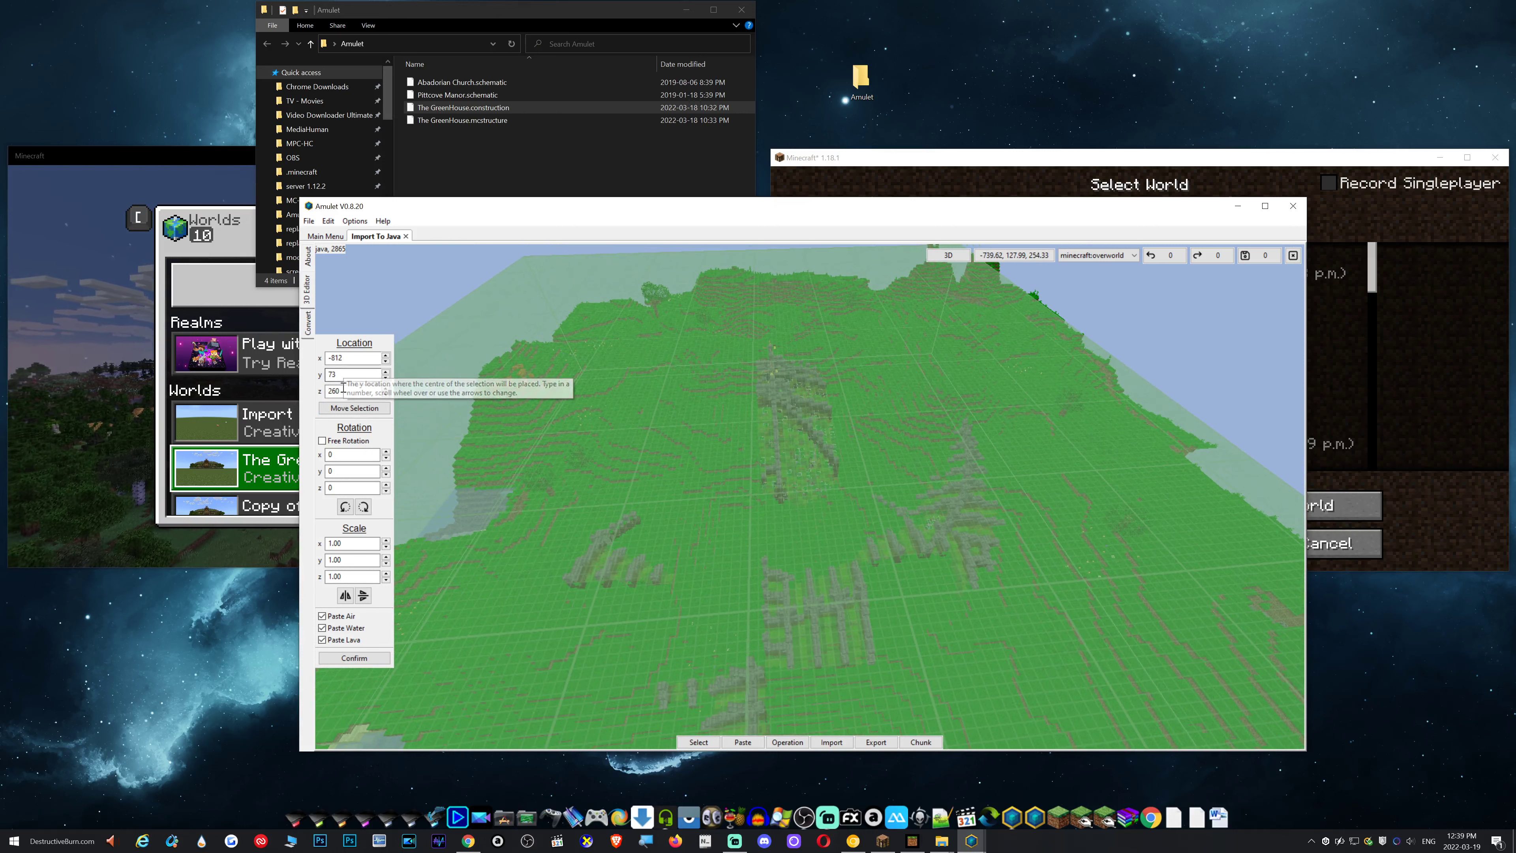
scroll(343, 390, up, 1)
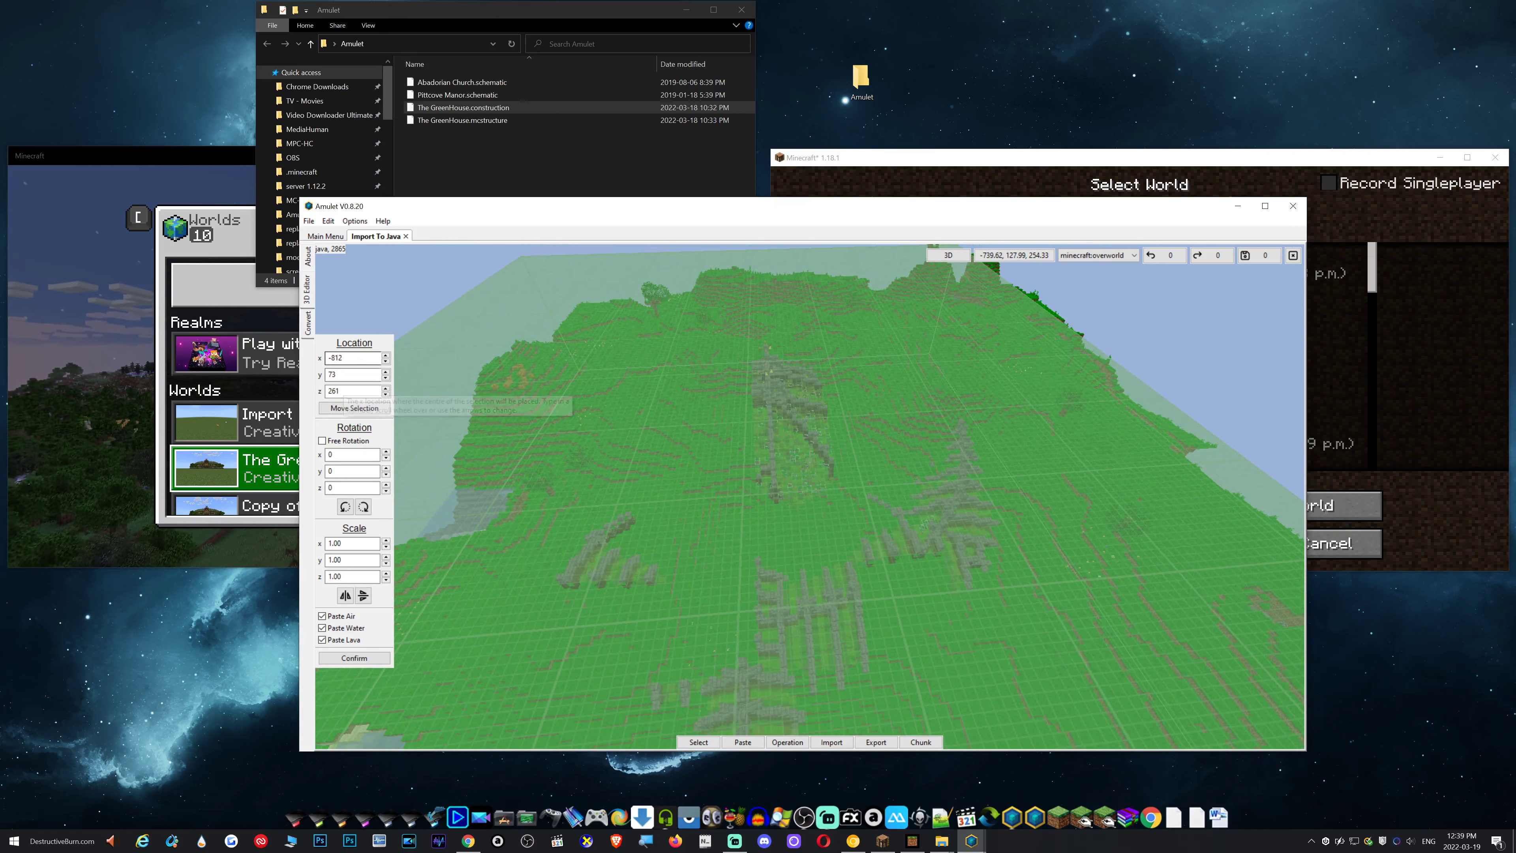
scroll(343, 374, up, 4)
scroll(344, 357, down, 1)
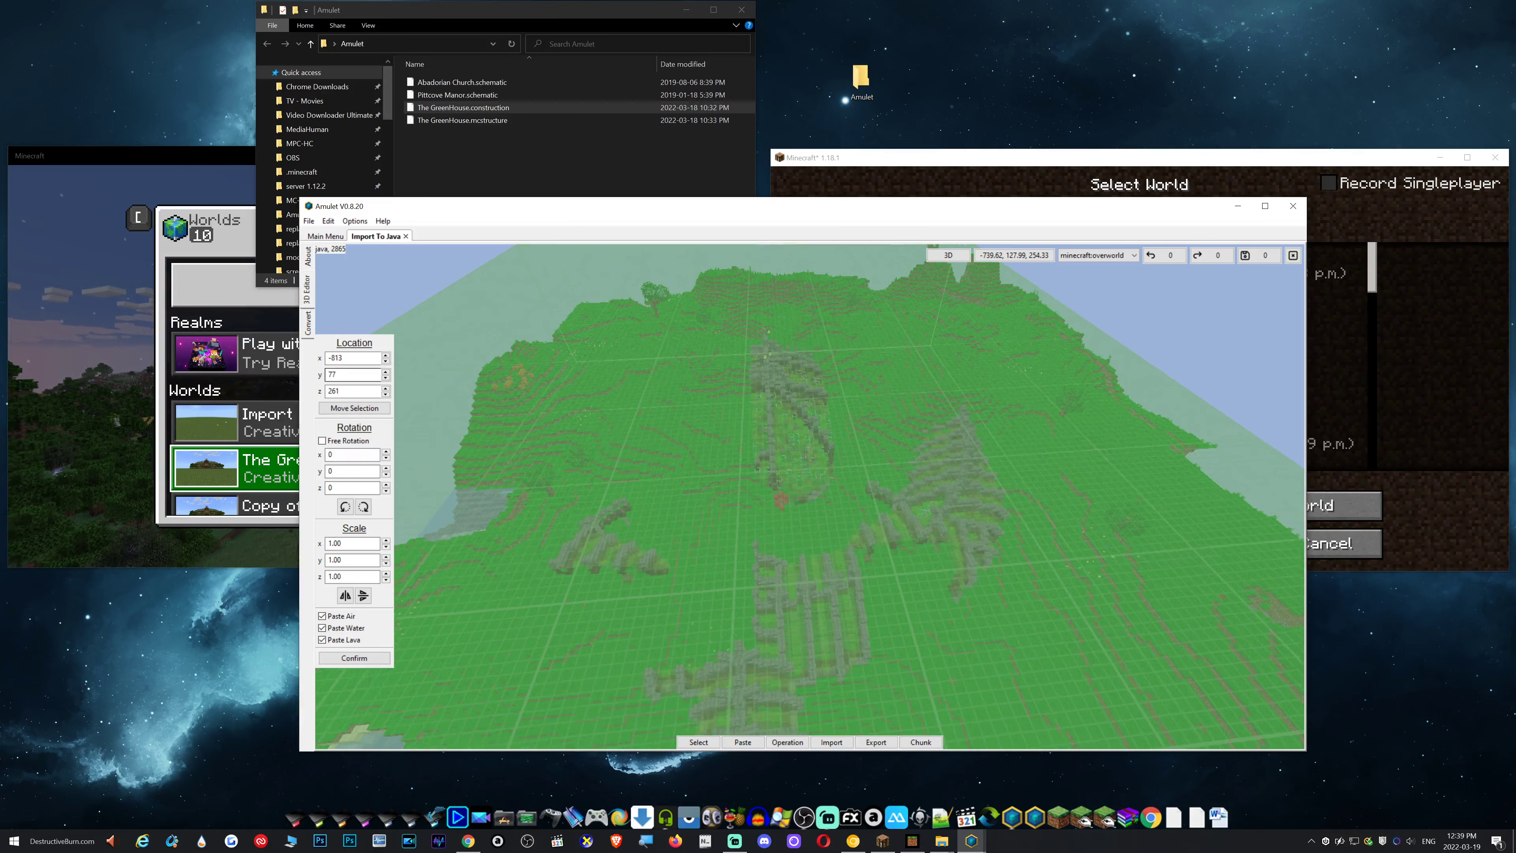
scroll(344, 374, up, 19)
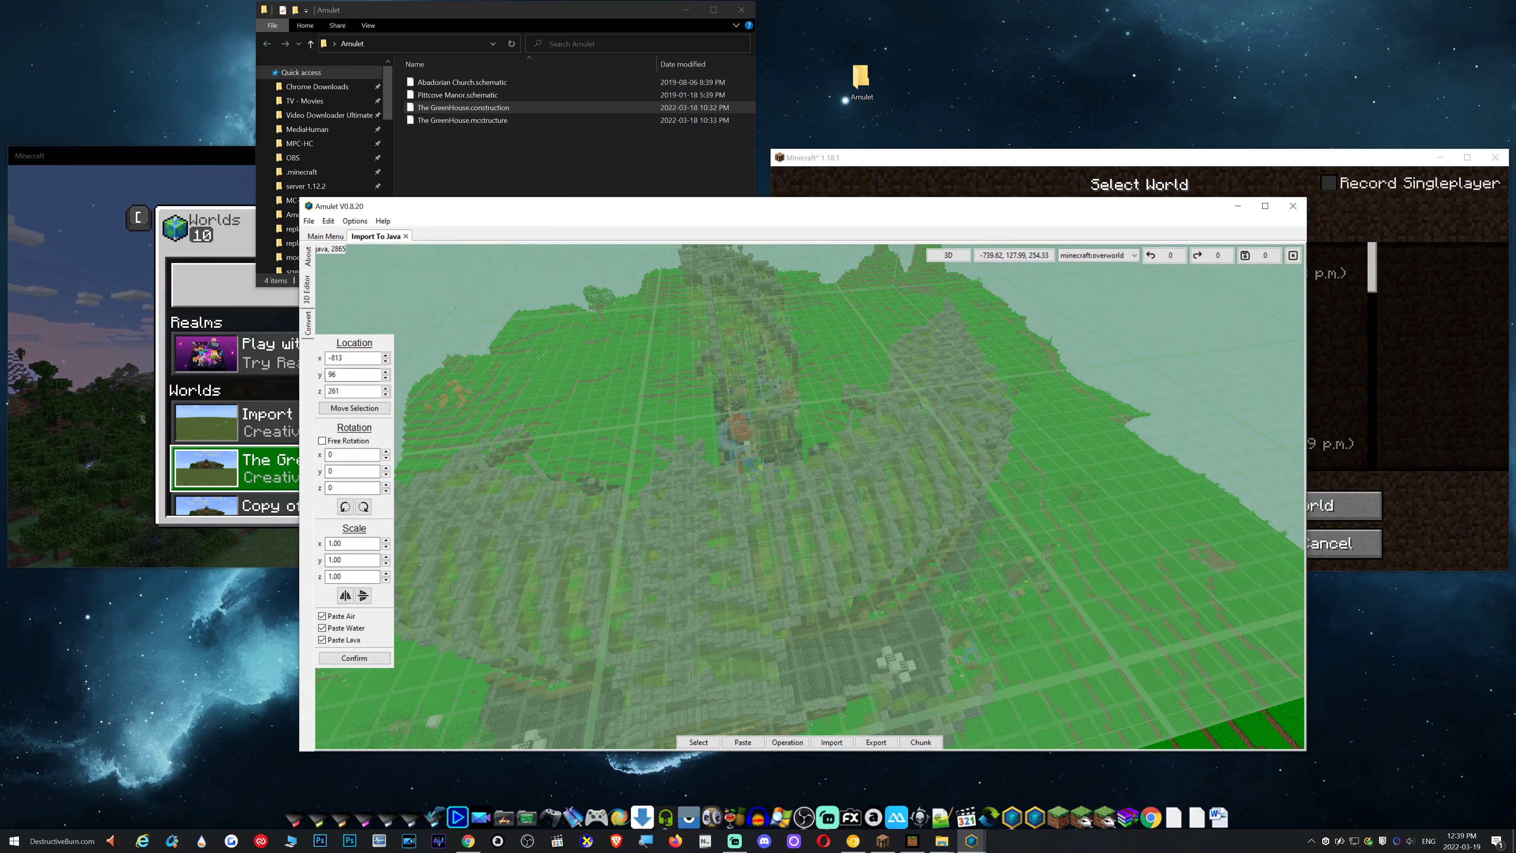
Inspect the greenhouse's base and shift its location to x -827, y 92, z 262
key(d)
key(s)
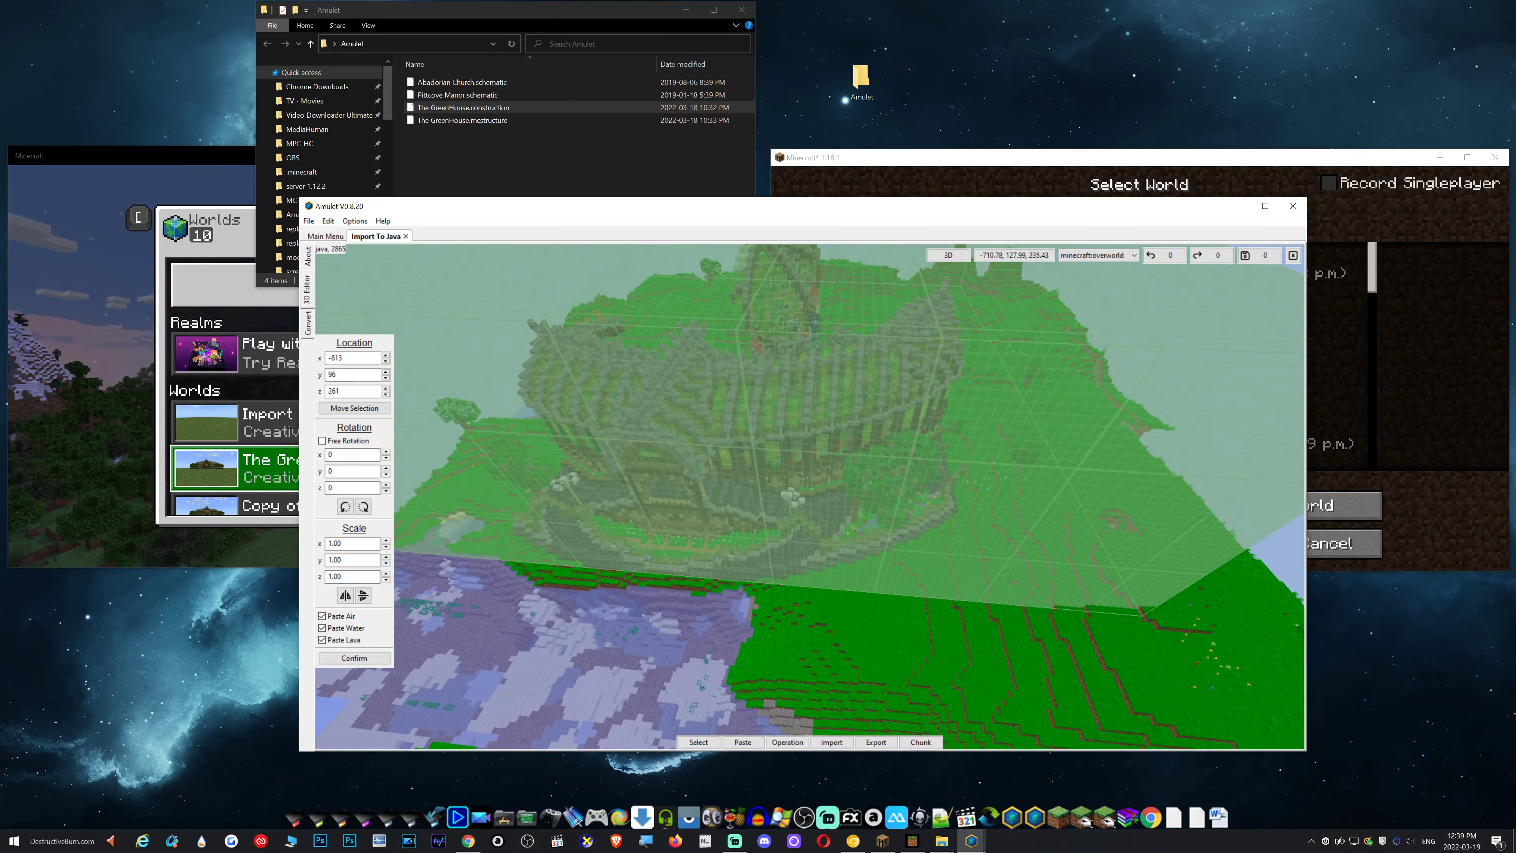
key(w)
key(shift)
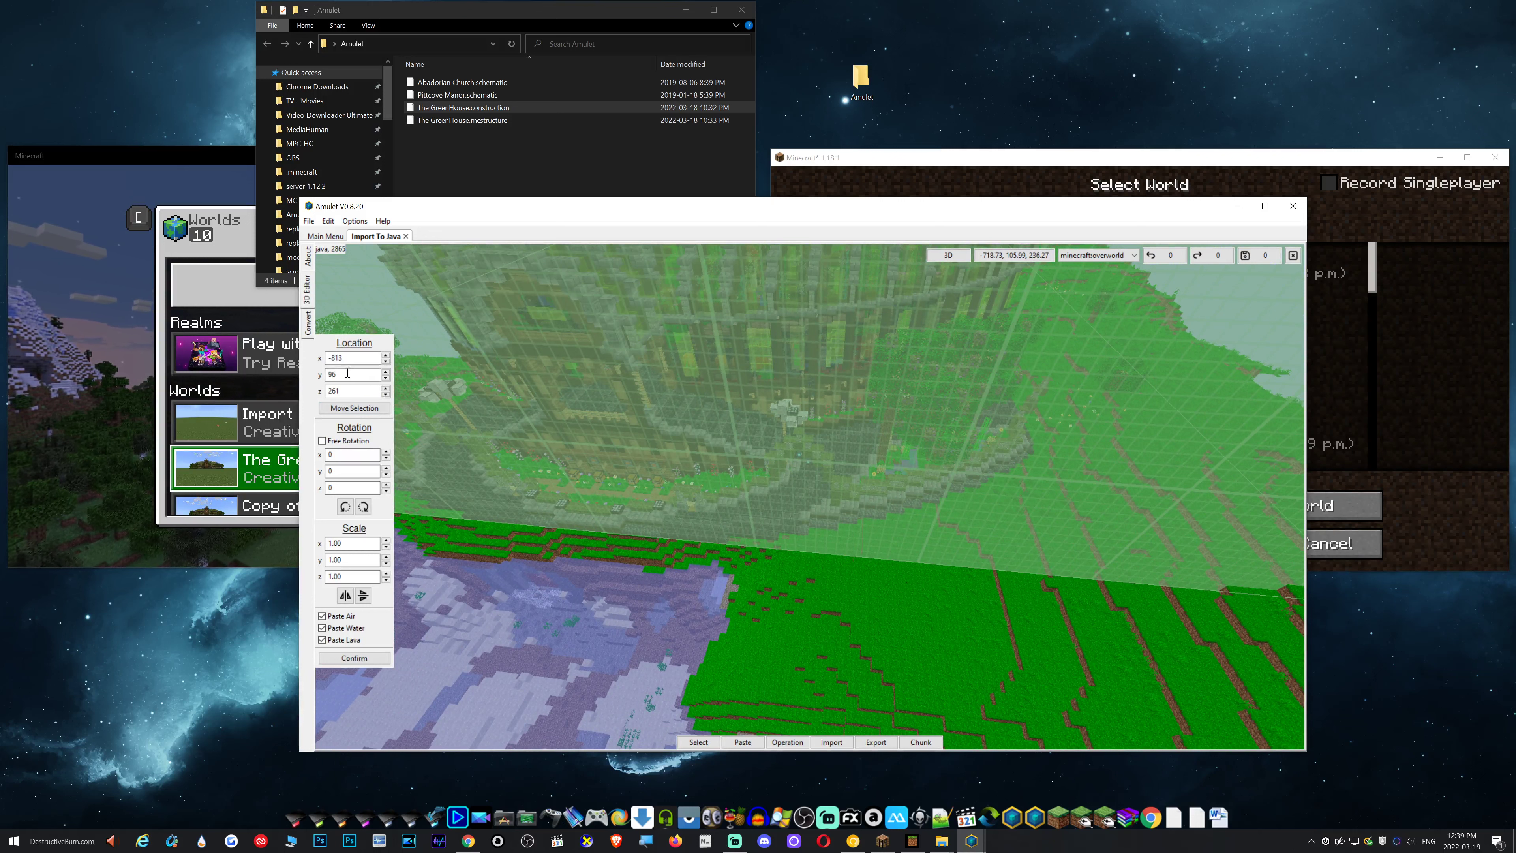
scroll(346, 373, down, 4)
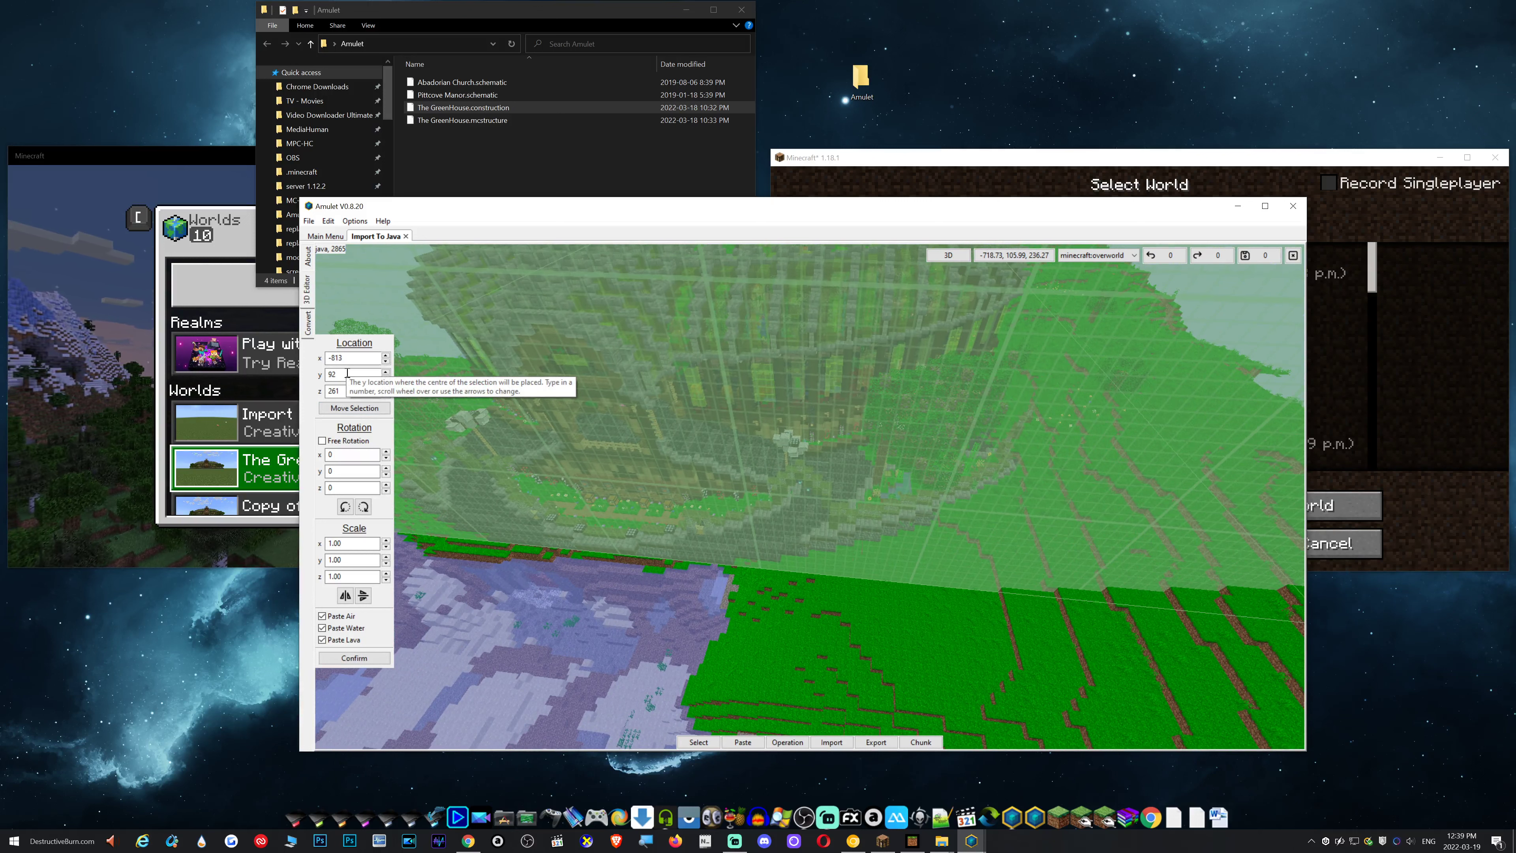
scroll(346, 390, up, 1)
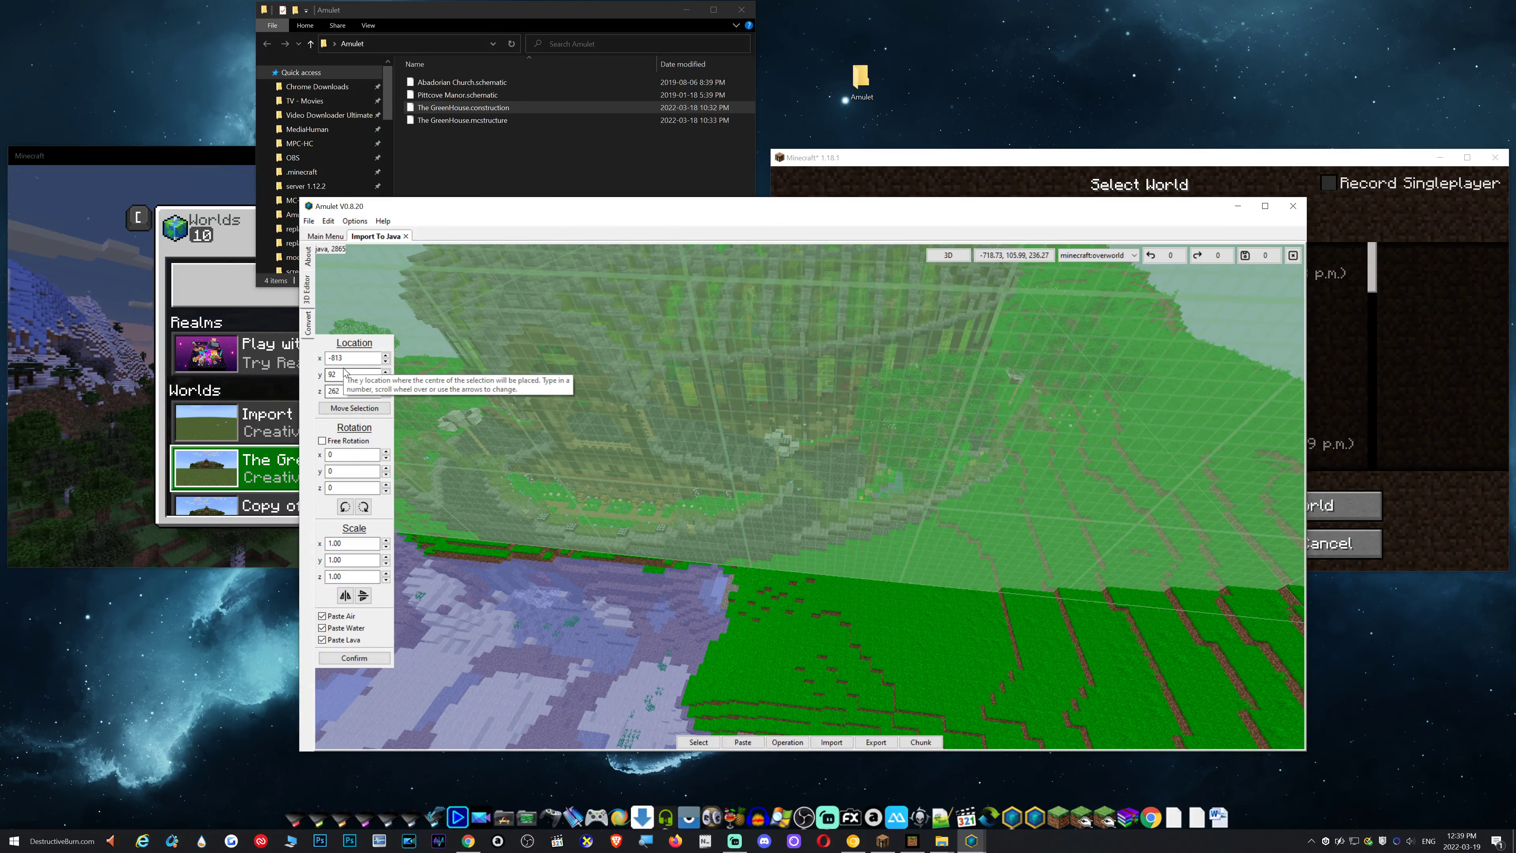
scroll(348, 358, down, 14)
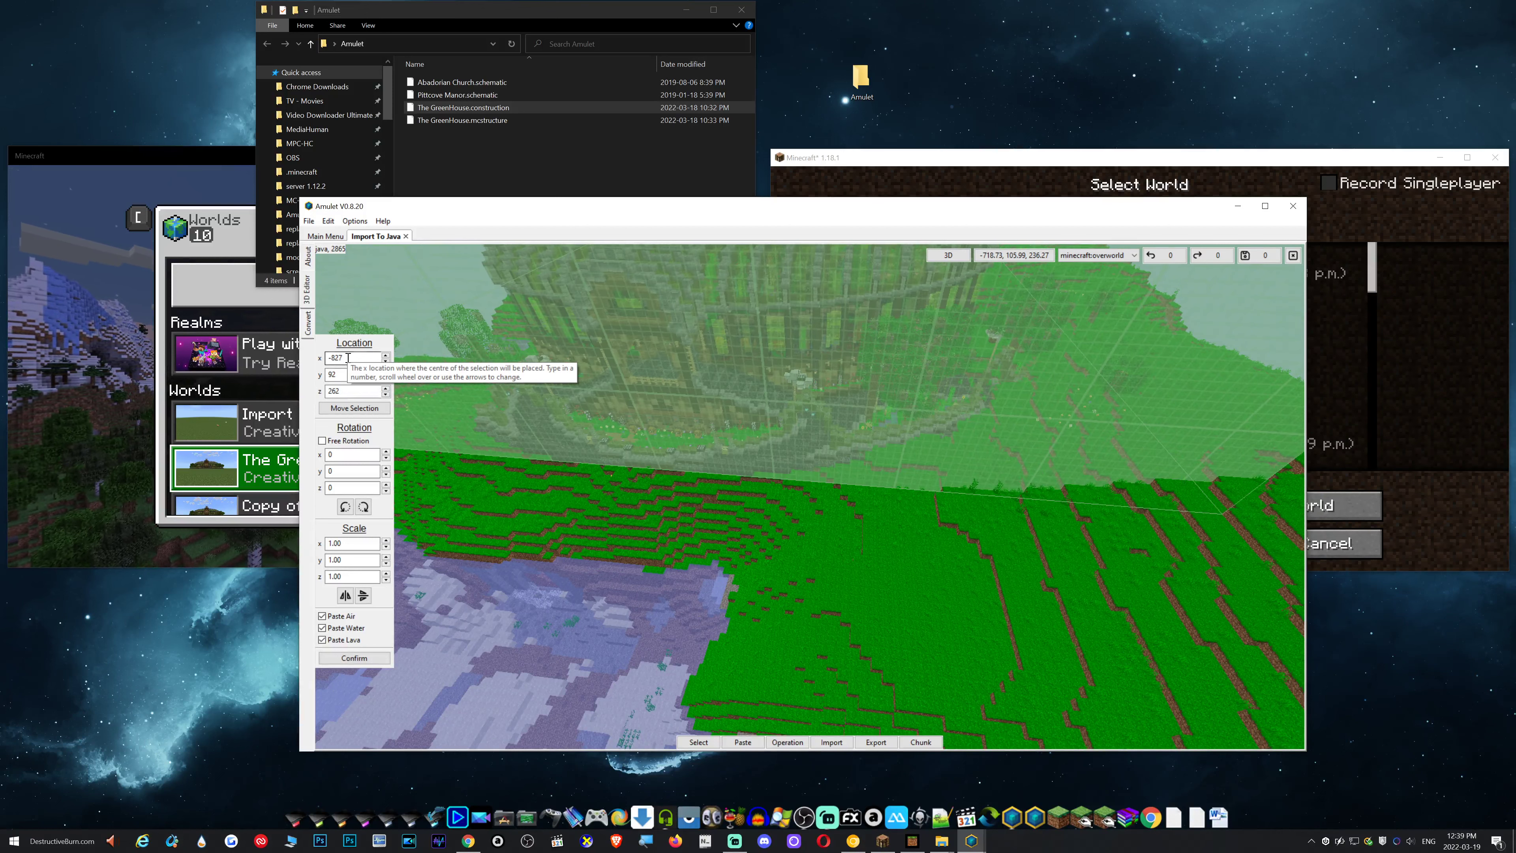
Set the greenhouse's x location to -831 and paste it into the hillside terrain
scroll(348, 357, down, 4)
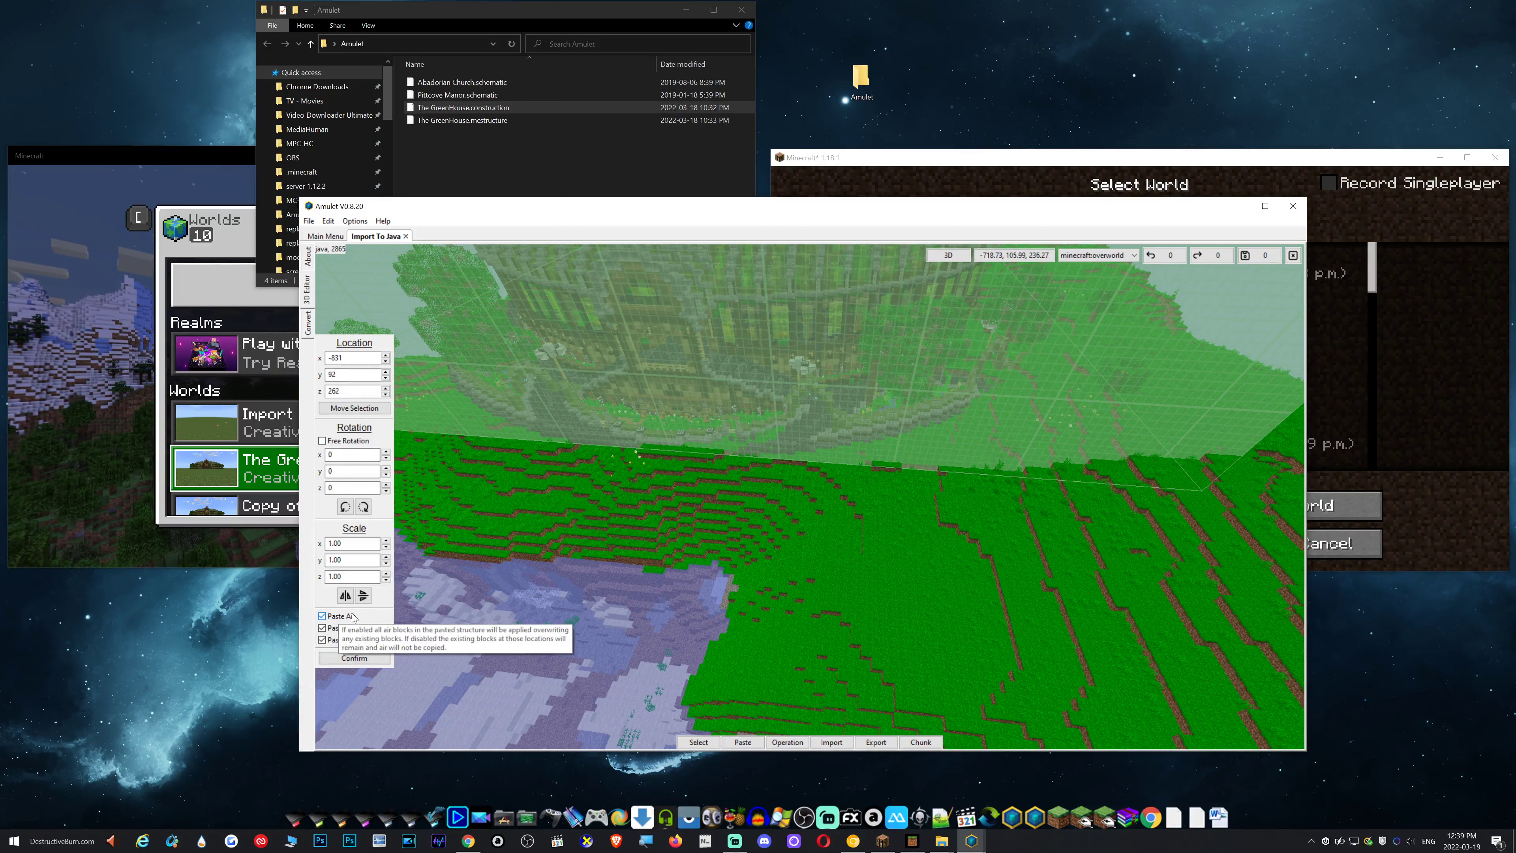
right_drag(869, 524, 809, 496)
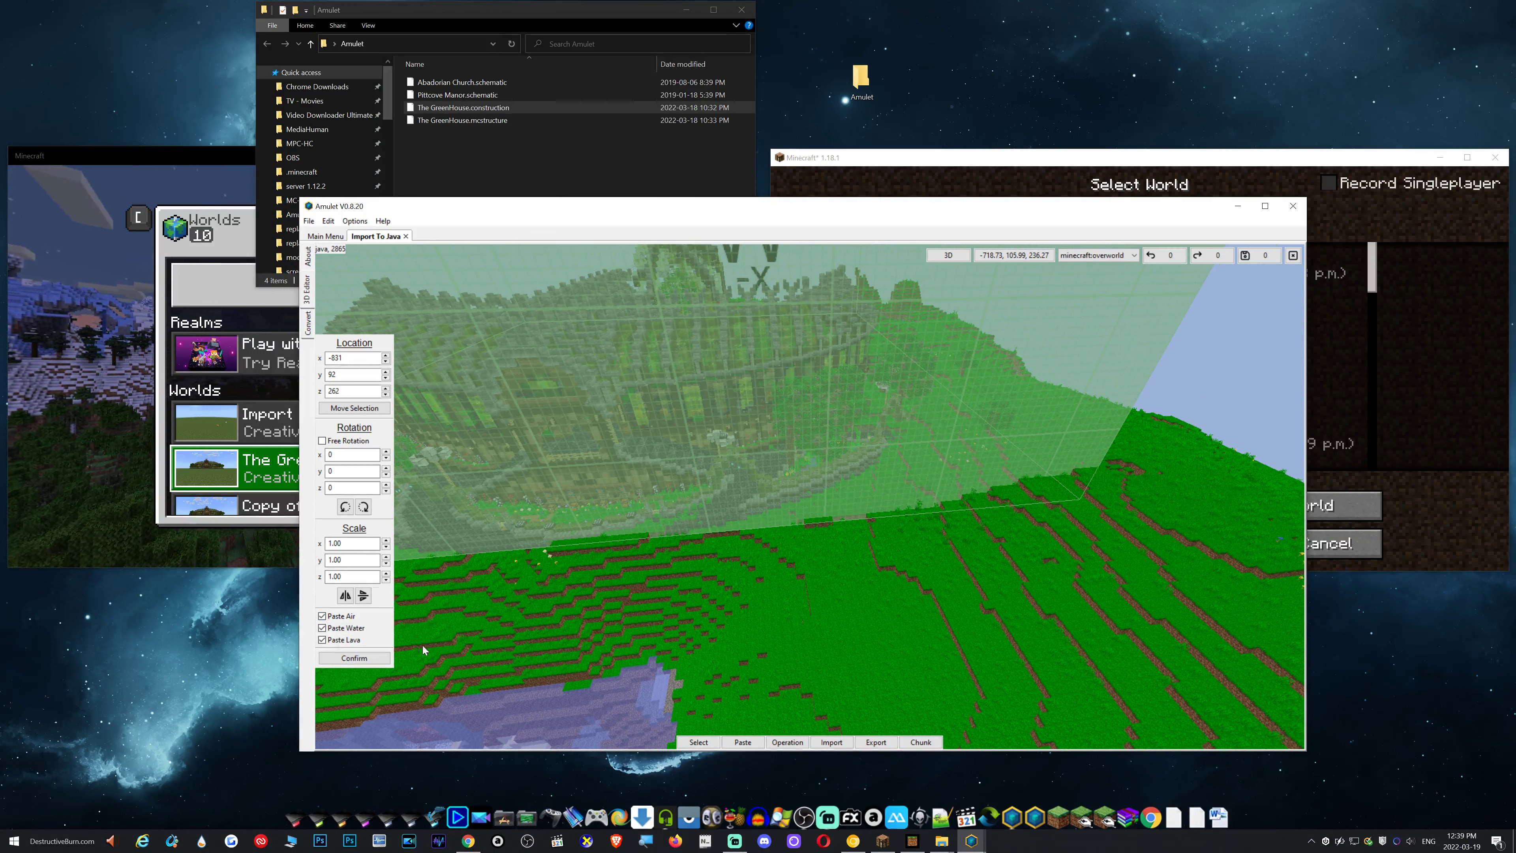
click(367, 657)
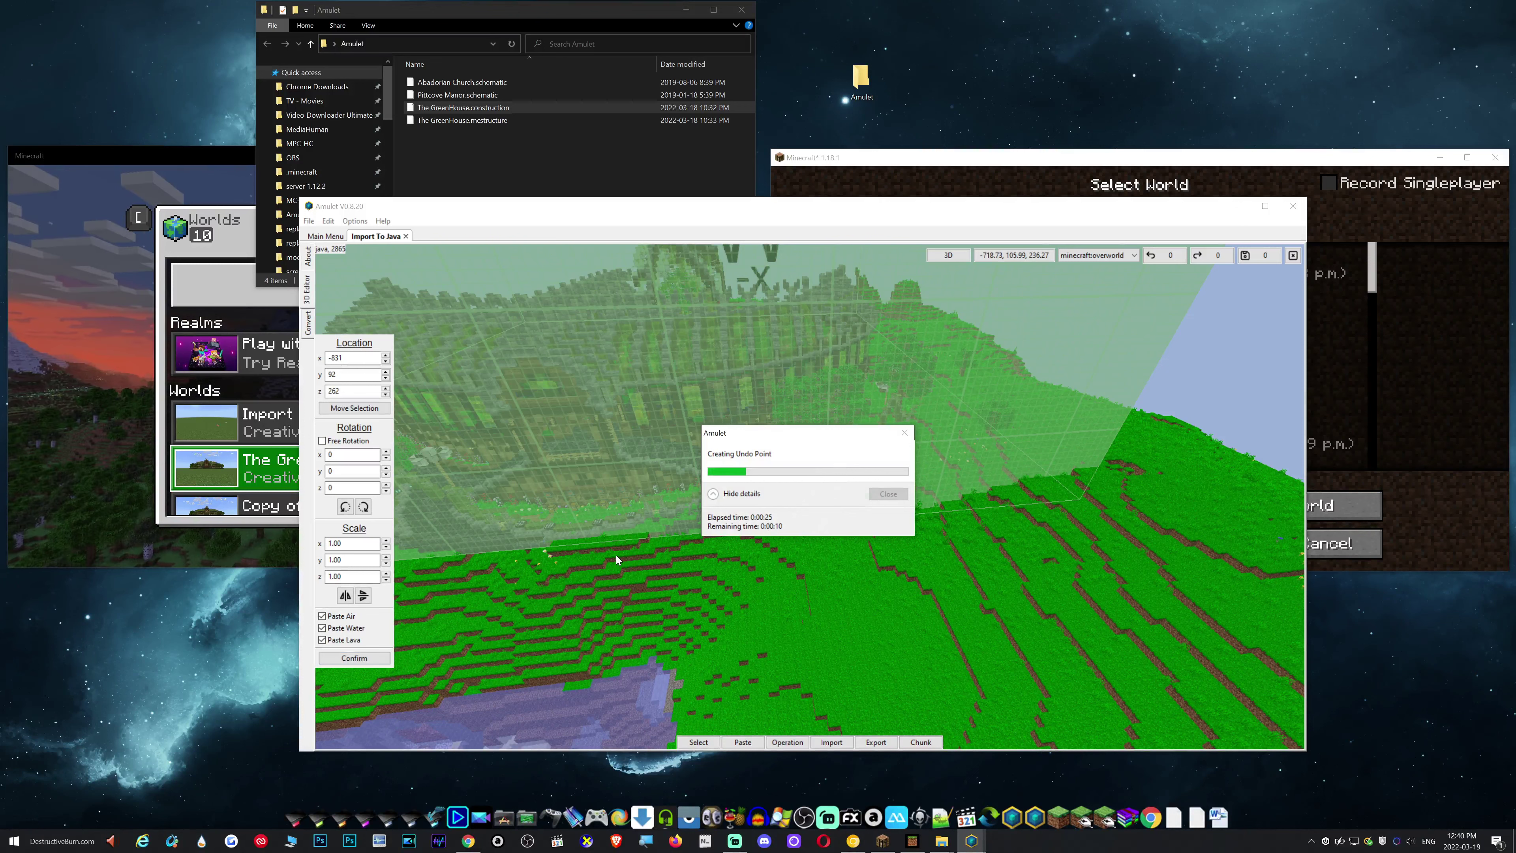
key(w)
right_drag(810, 497, 821, 467)
key(w)
key(shift)
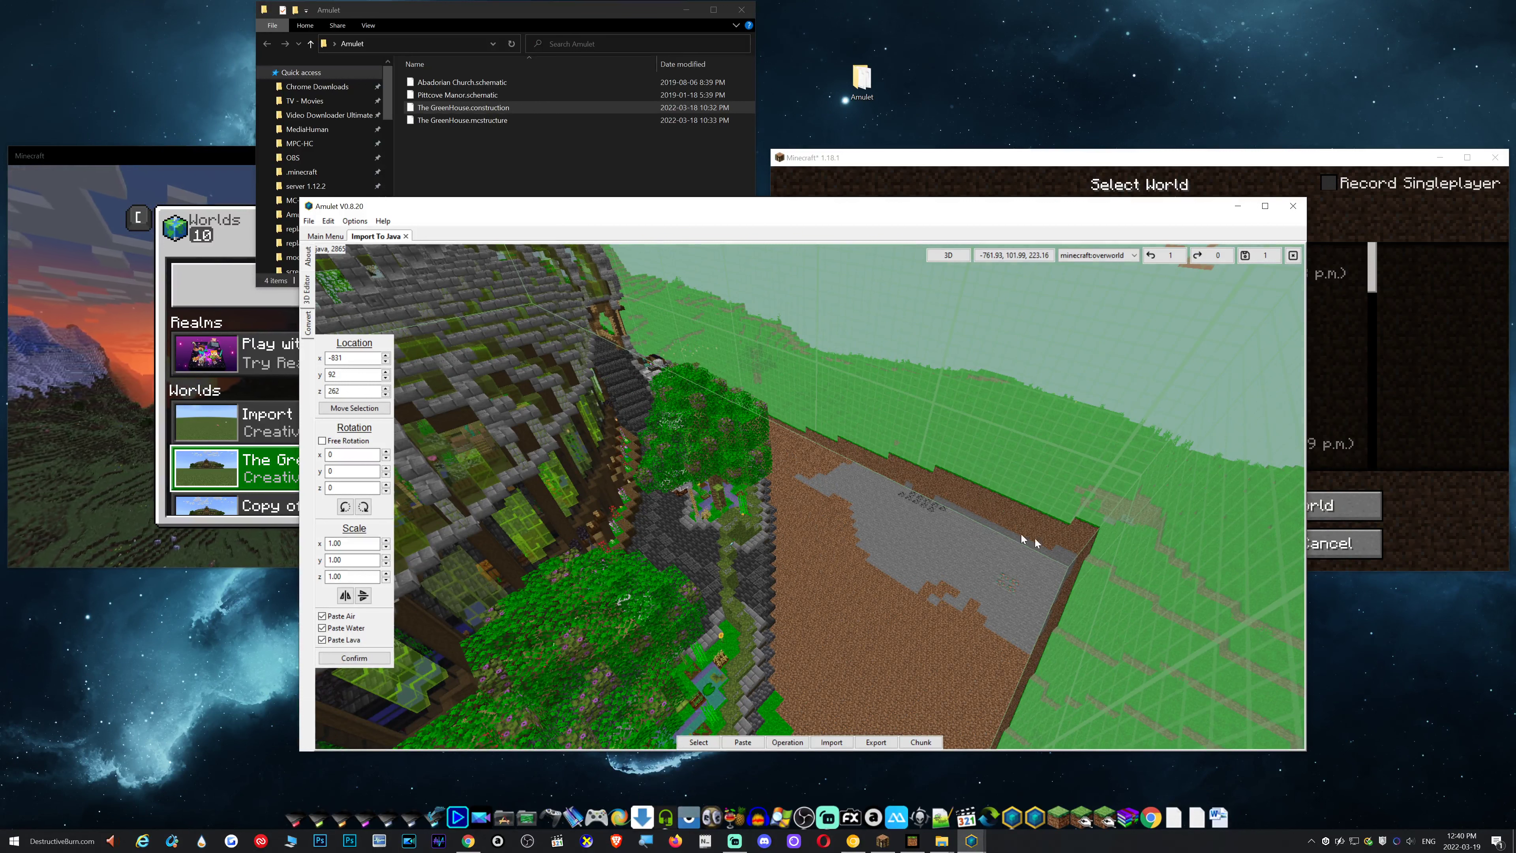
key(s)
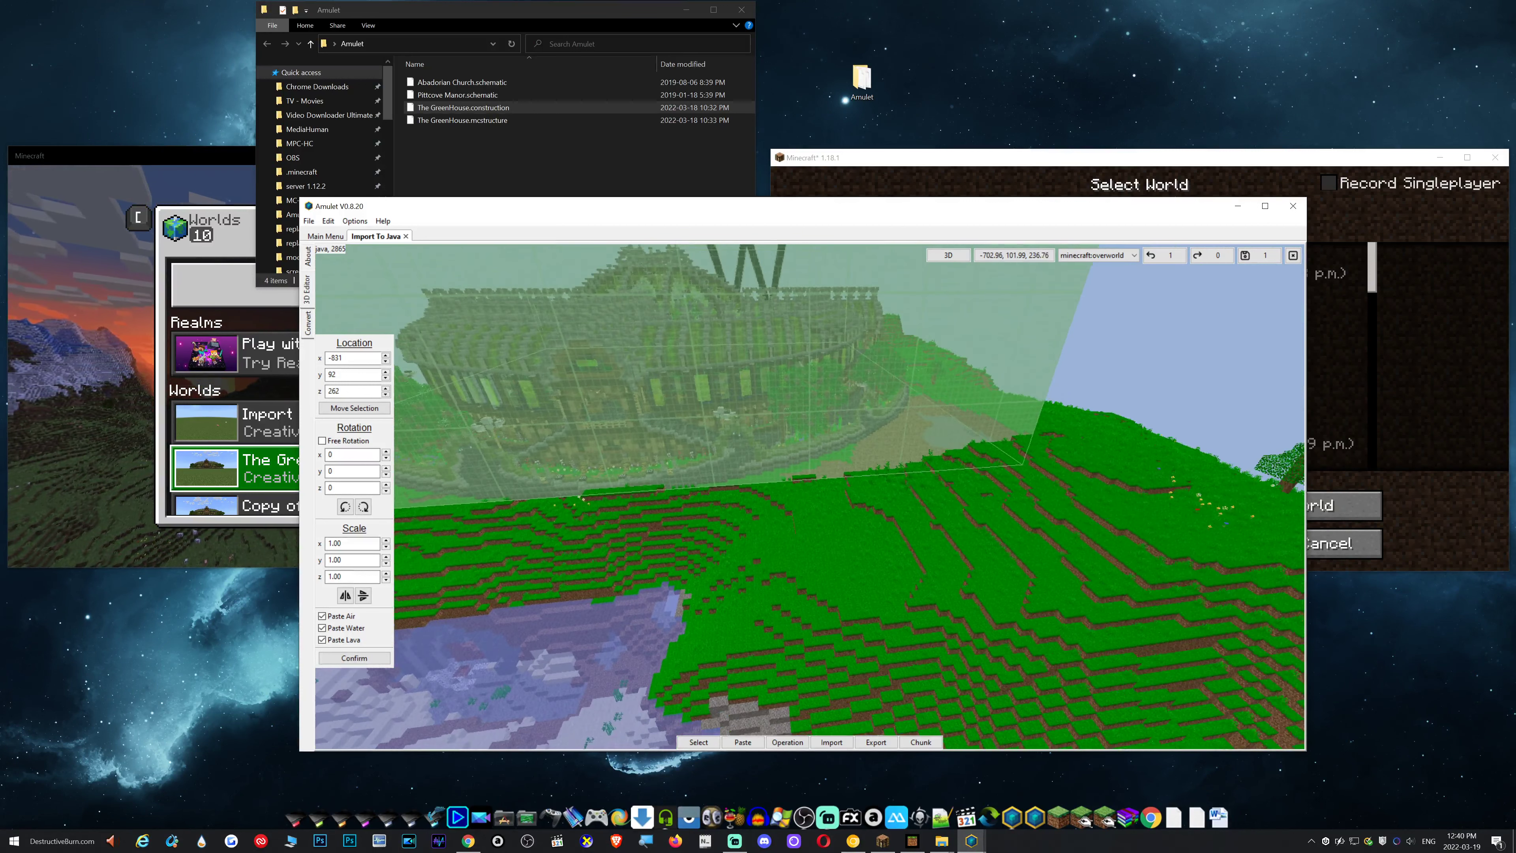
right_click(810, 496)
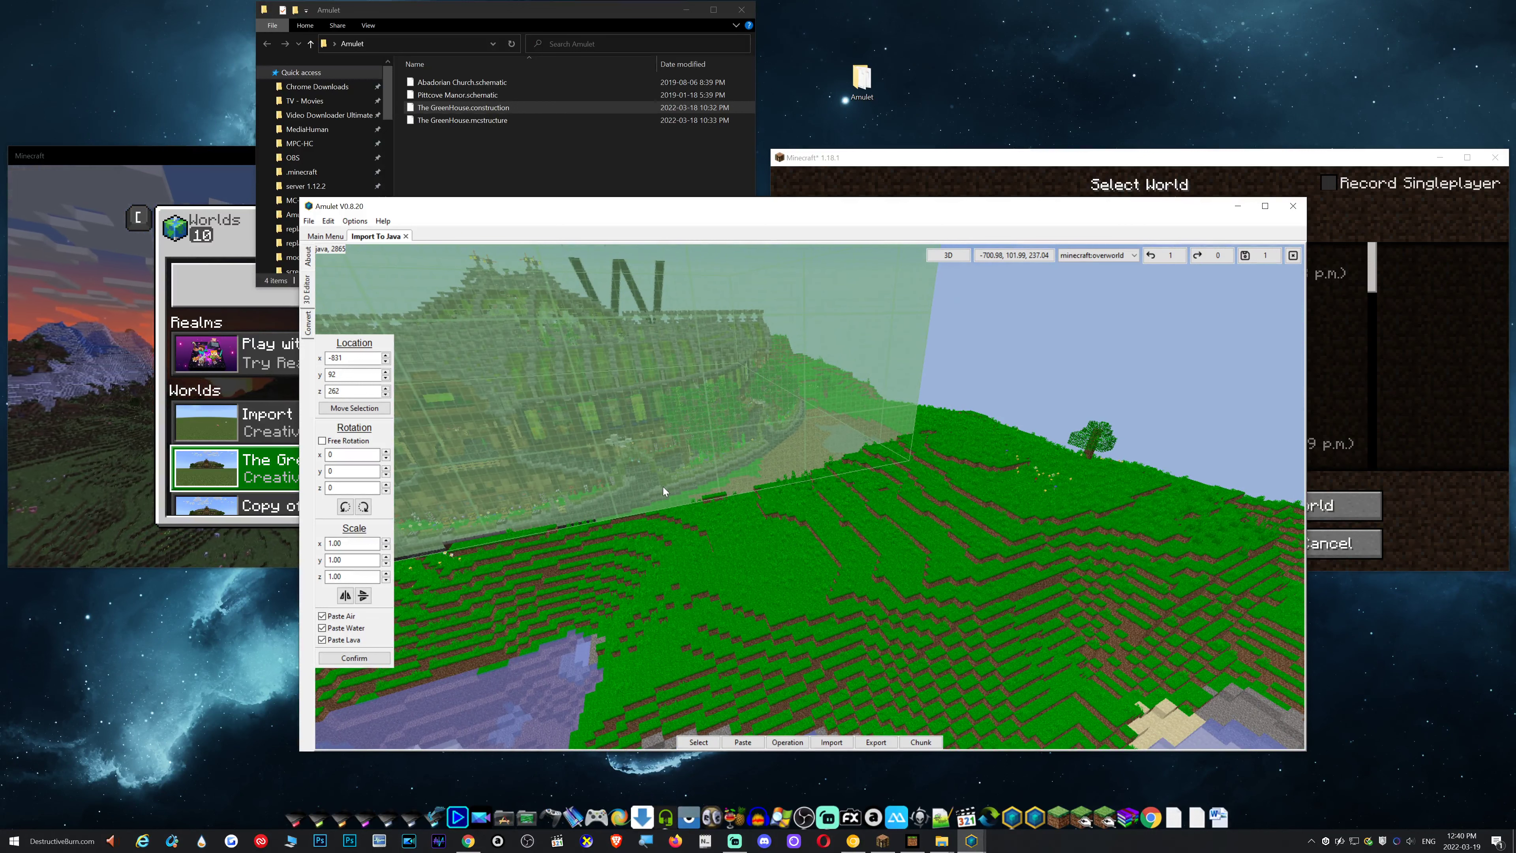
Finish placing the greenhouse and import Abadorian Church.schematic into the same world
click(696, 743)
click(836, 742)
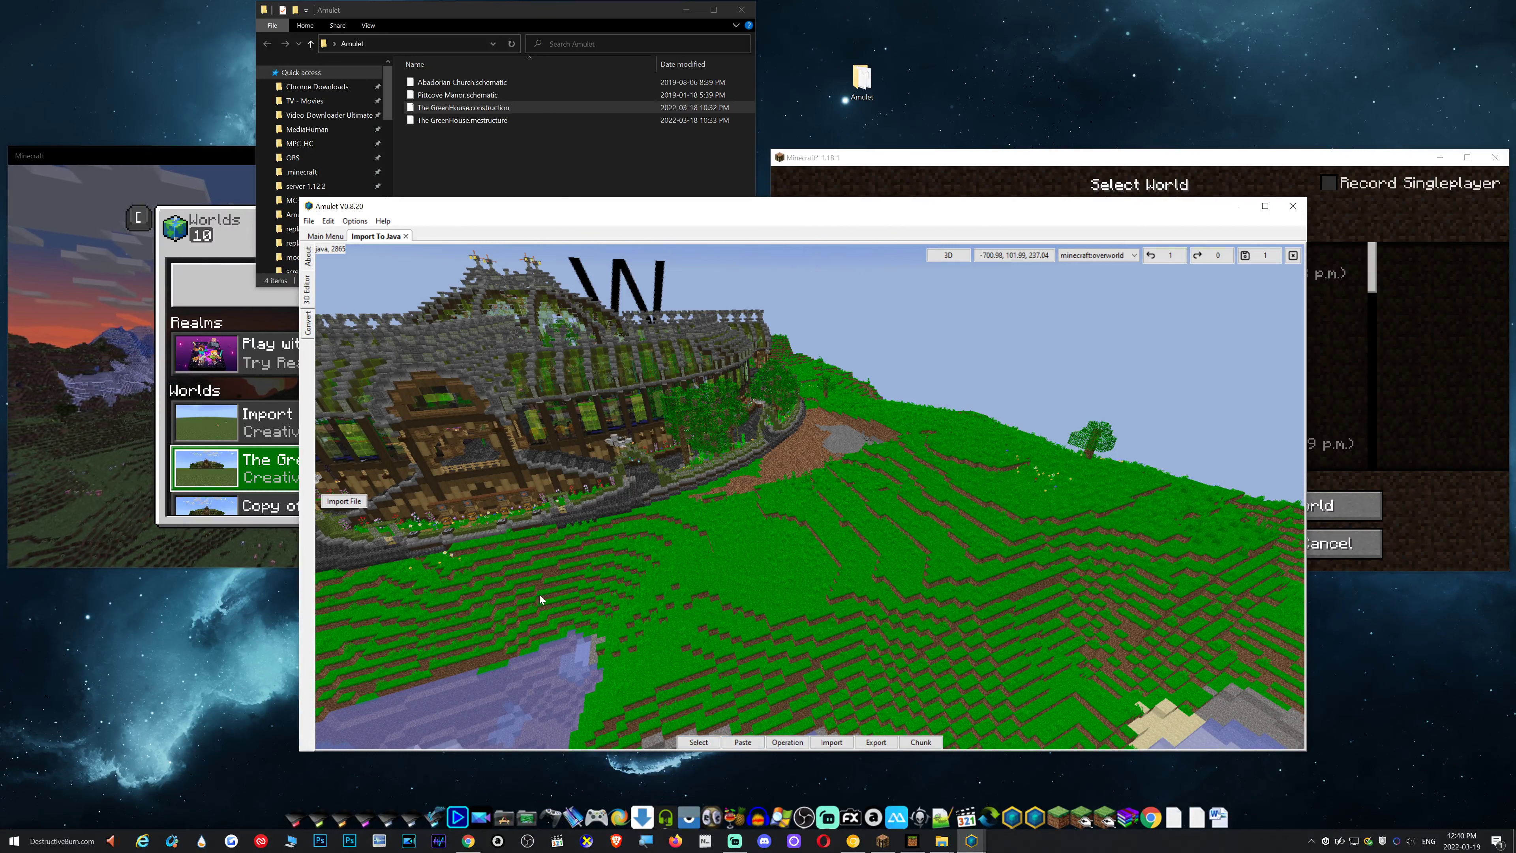
click(357, 503)
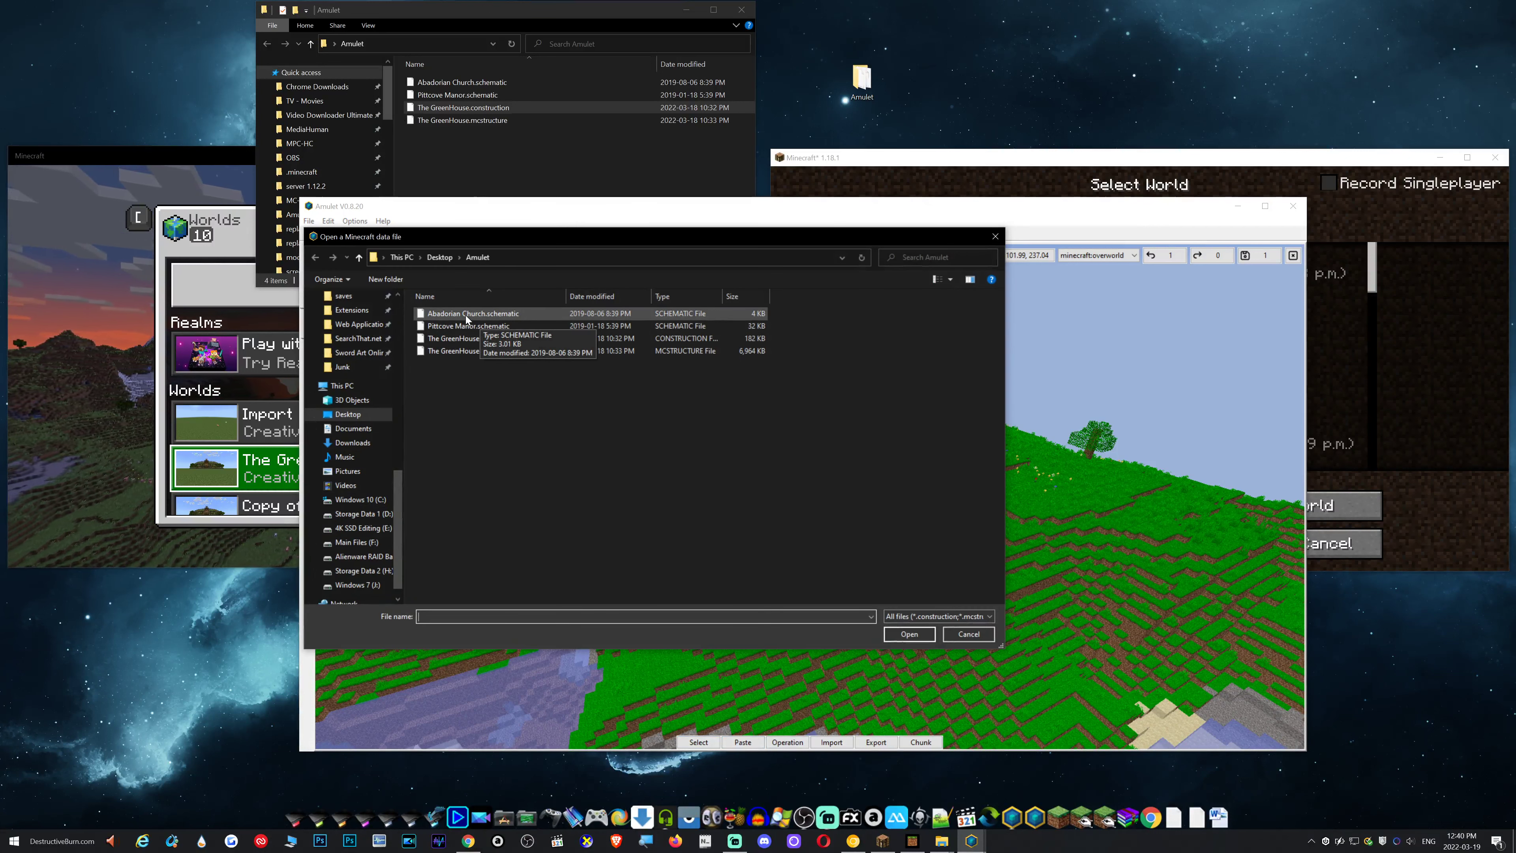
double_click(466, 314)
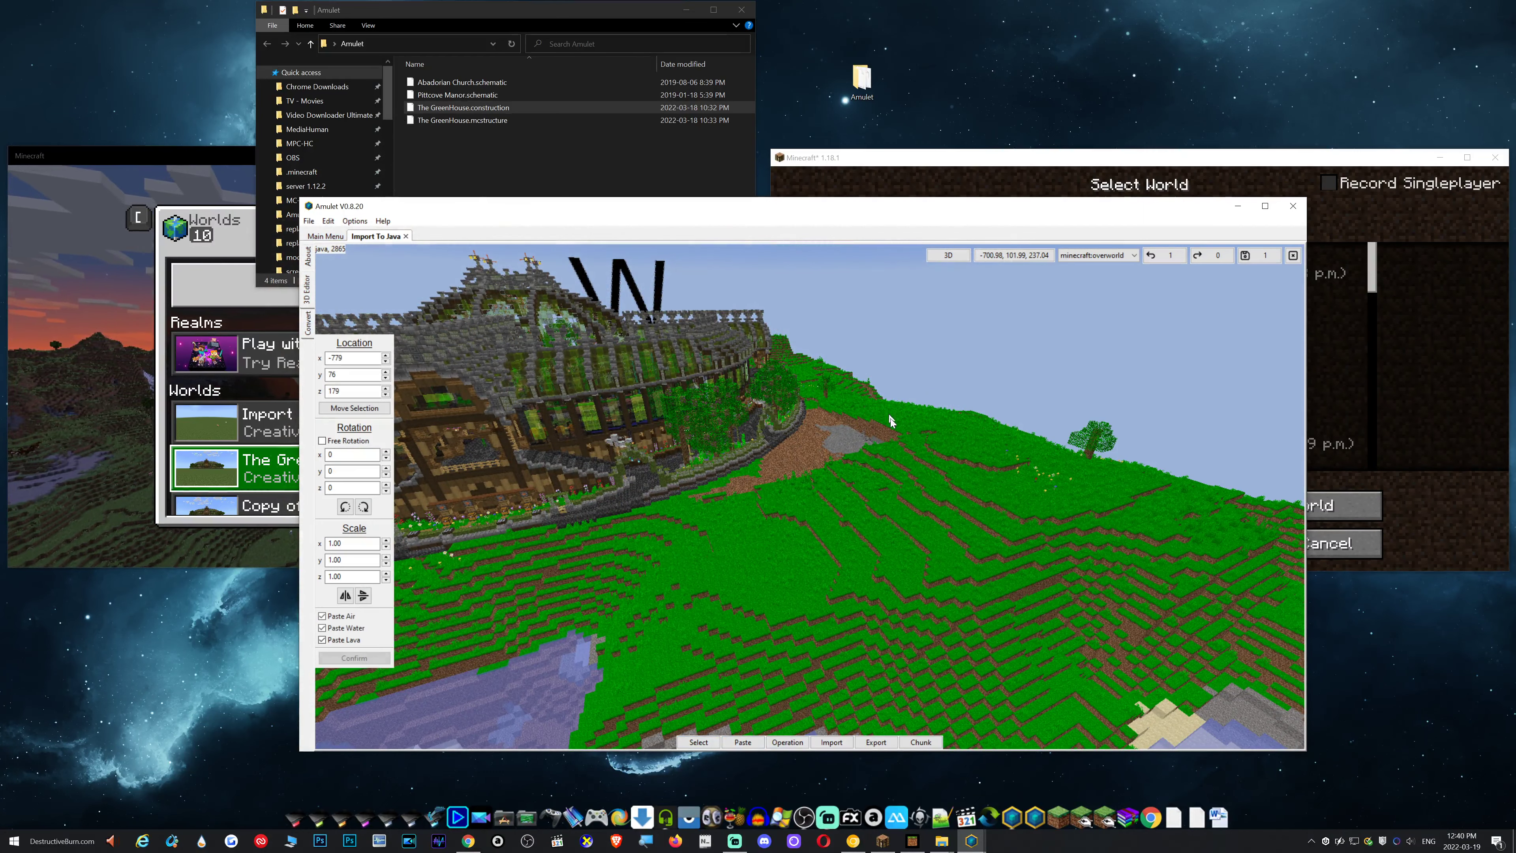
Position the church on the grass beside the greenhouse at x -745, y 89, z 173 and paste it there
key(w)
key(d)
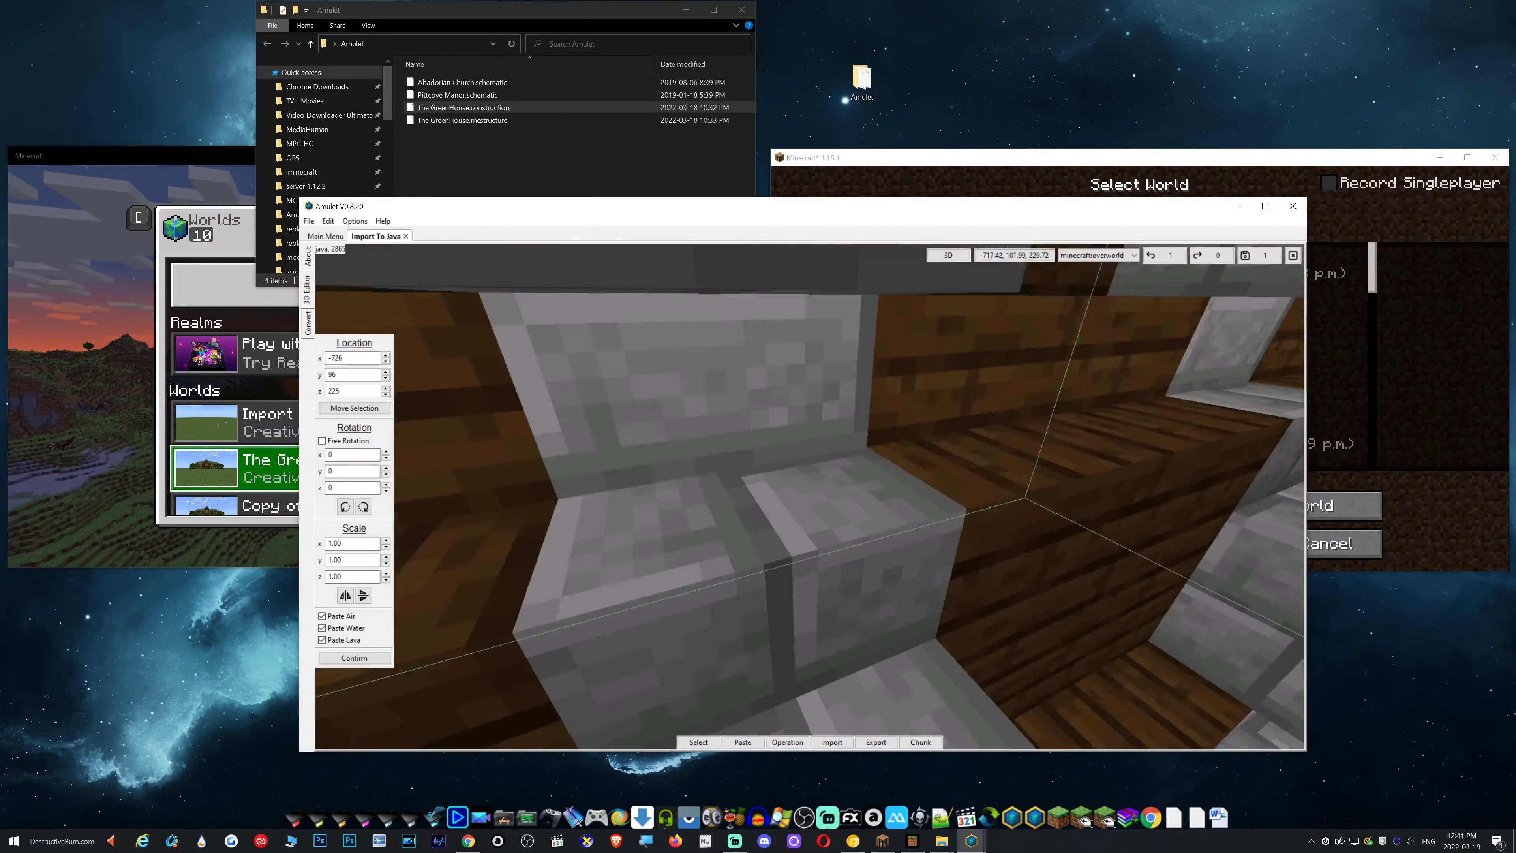
key(d)
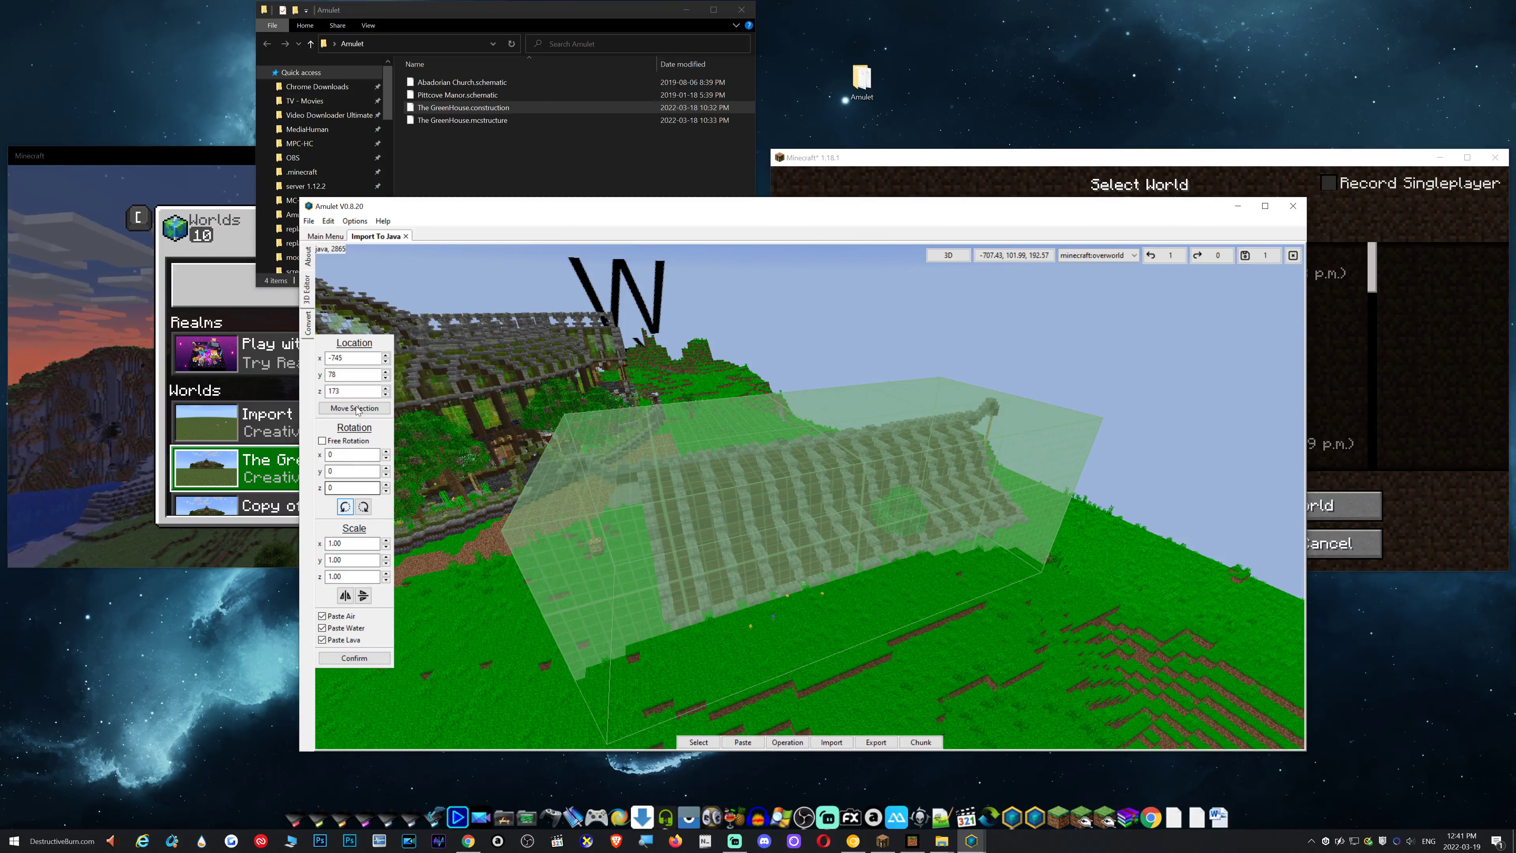
scroll(353, 375, up, 3)
scroll(354, 375, up, 6)
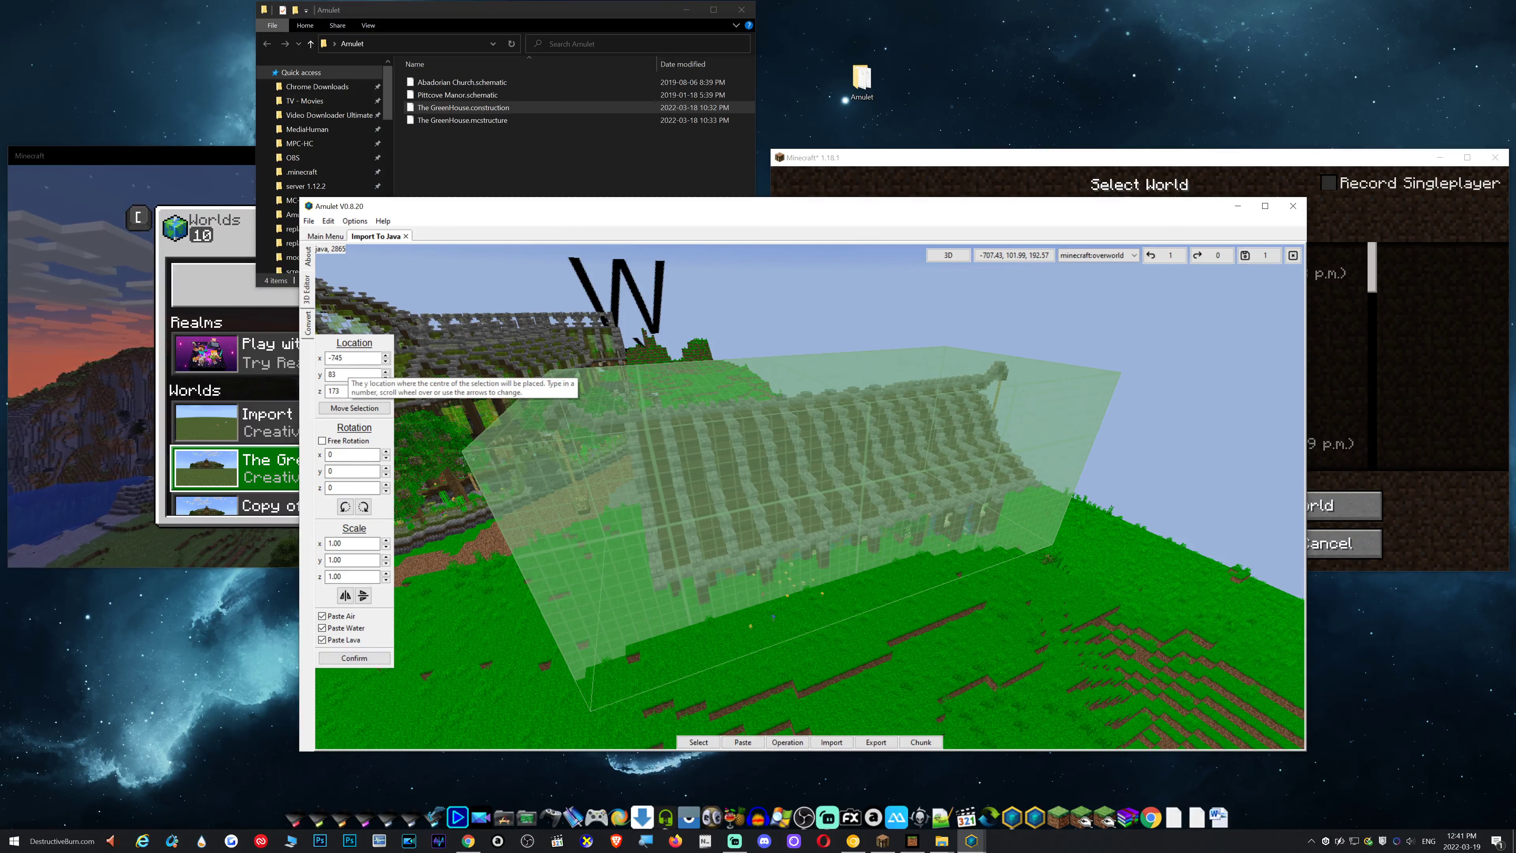
scroll(354, 375, up, 2)
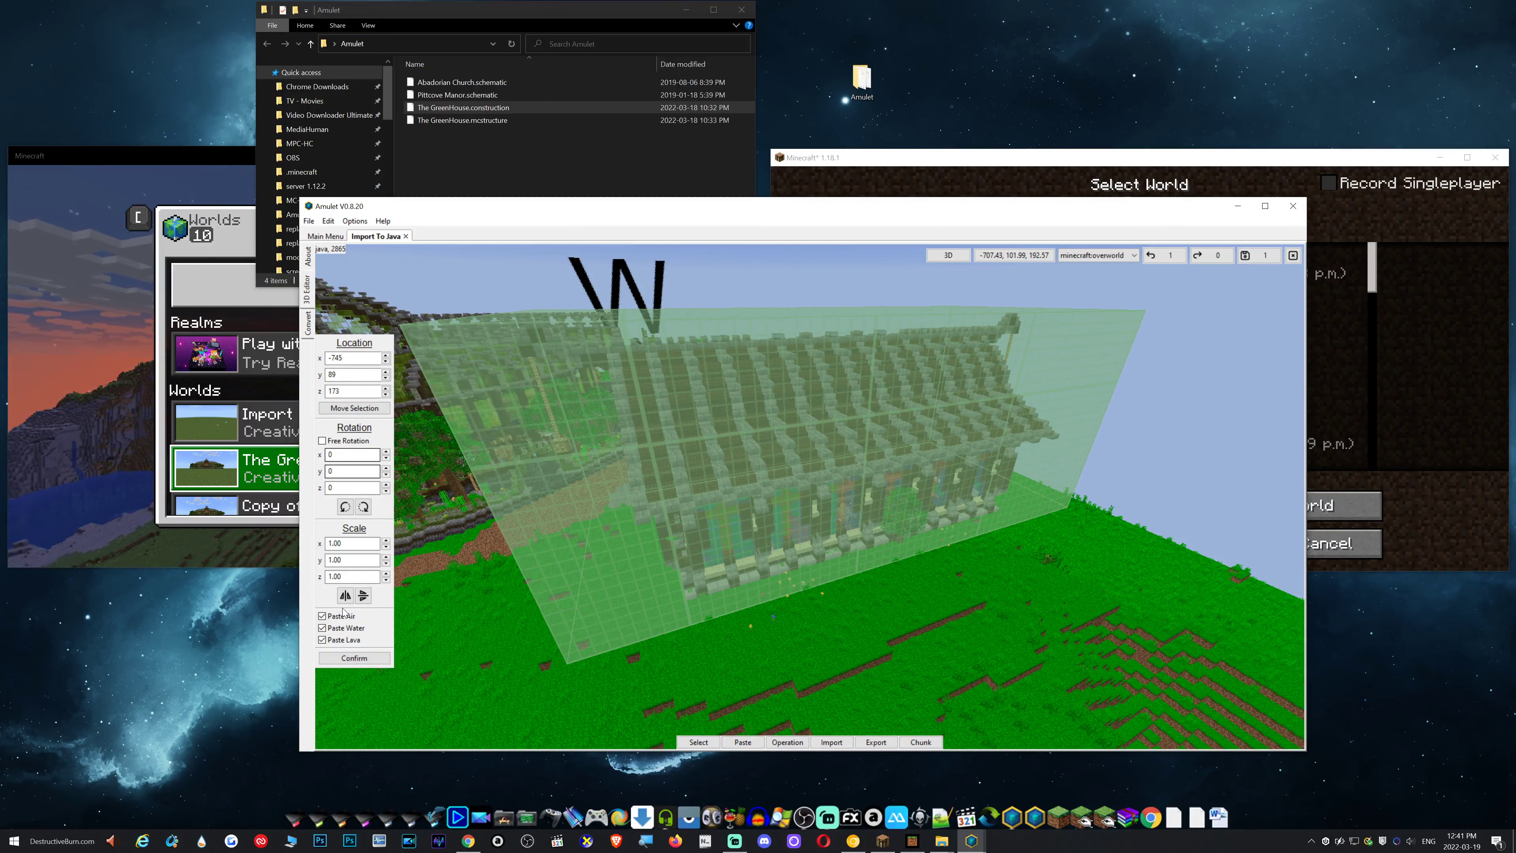
click(358, 658)
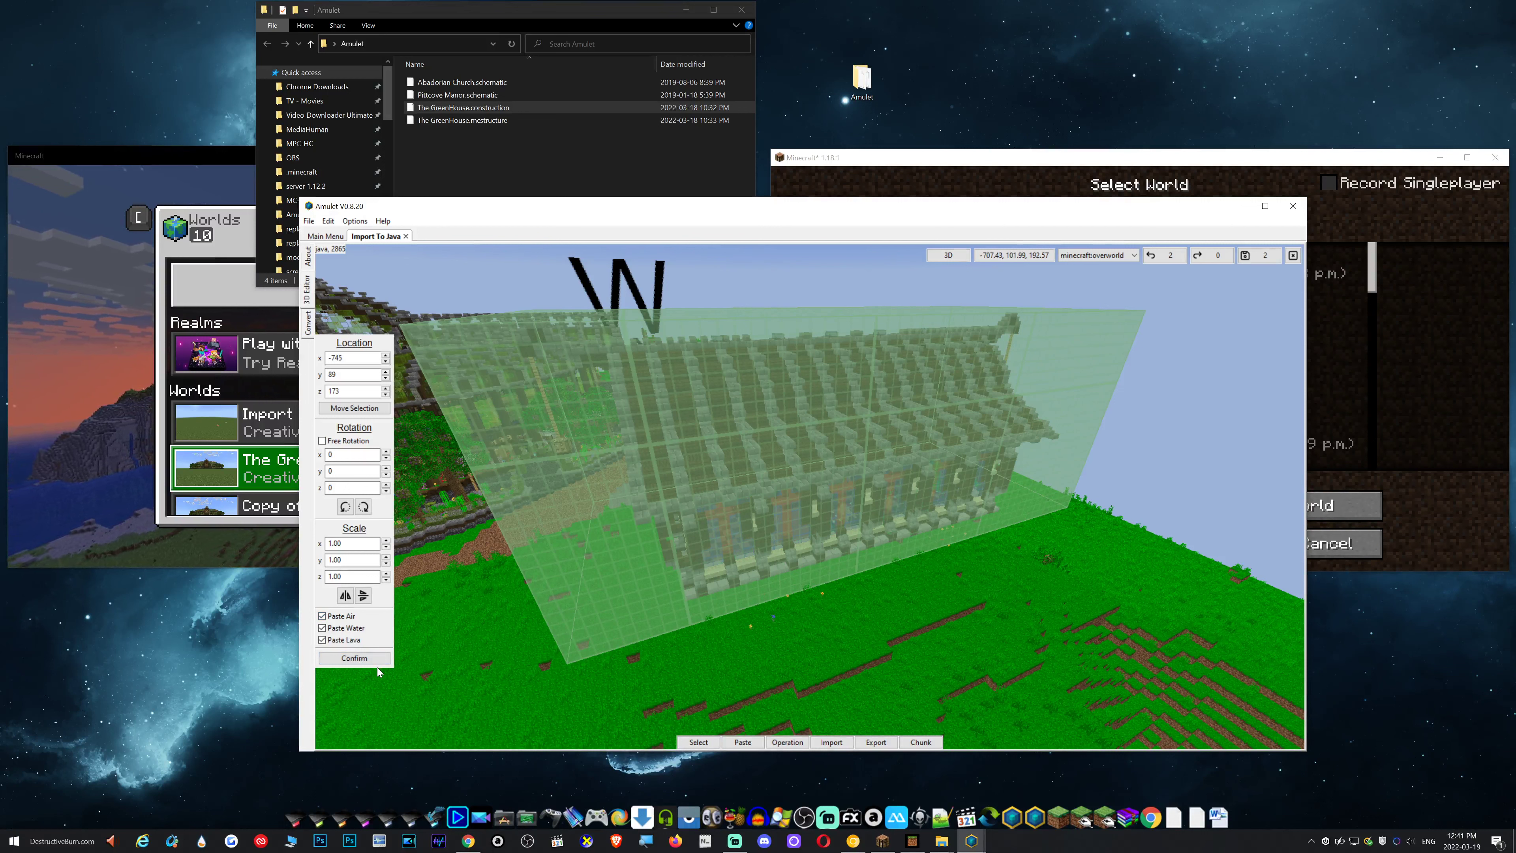
click(692, 741)
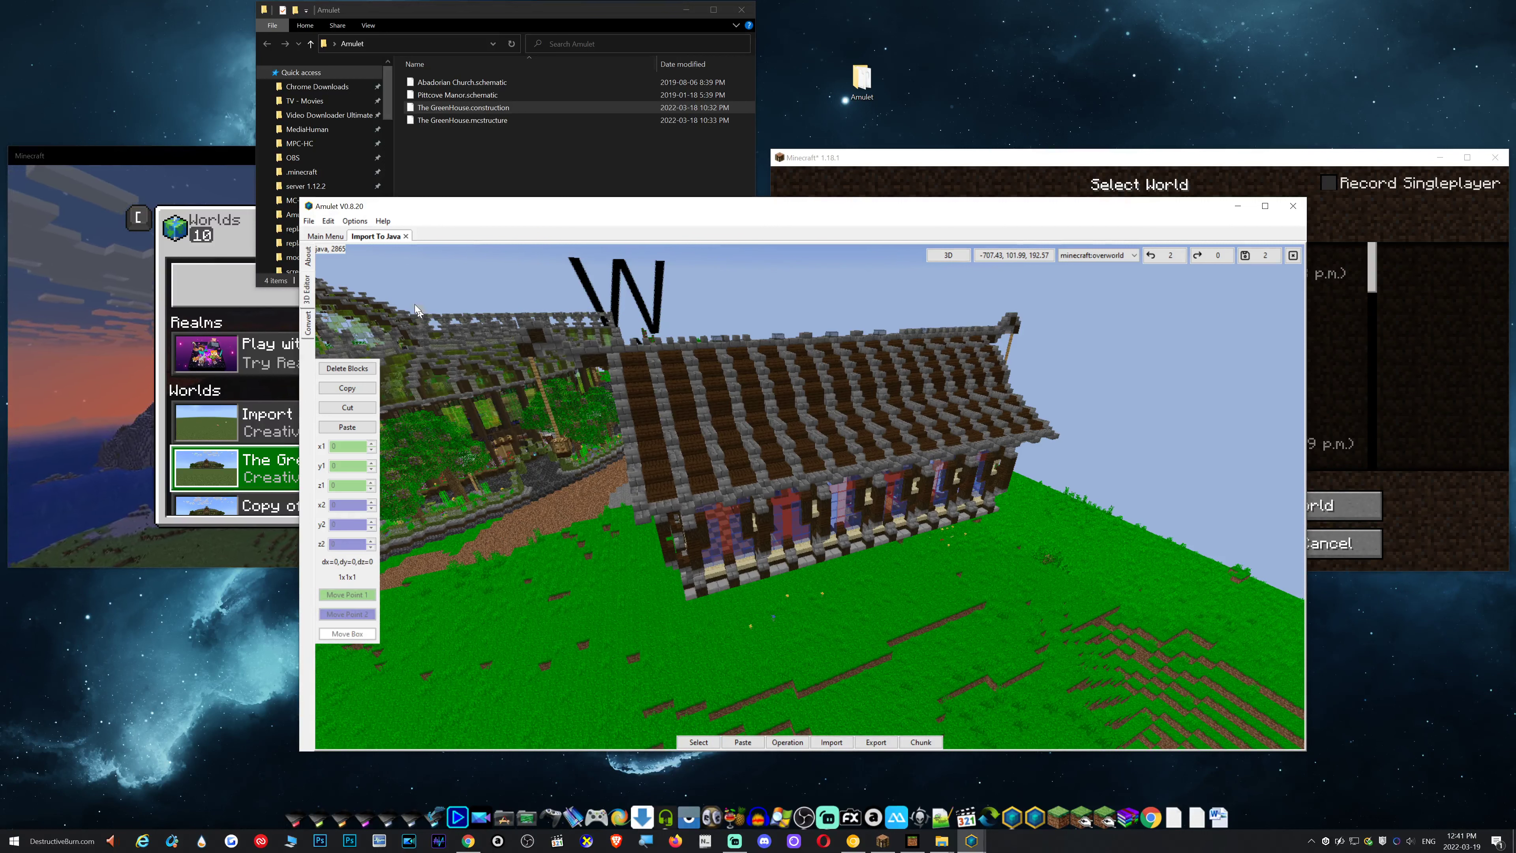
Save the Import To Java world and close it
click(309, 222)
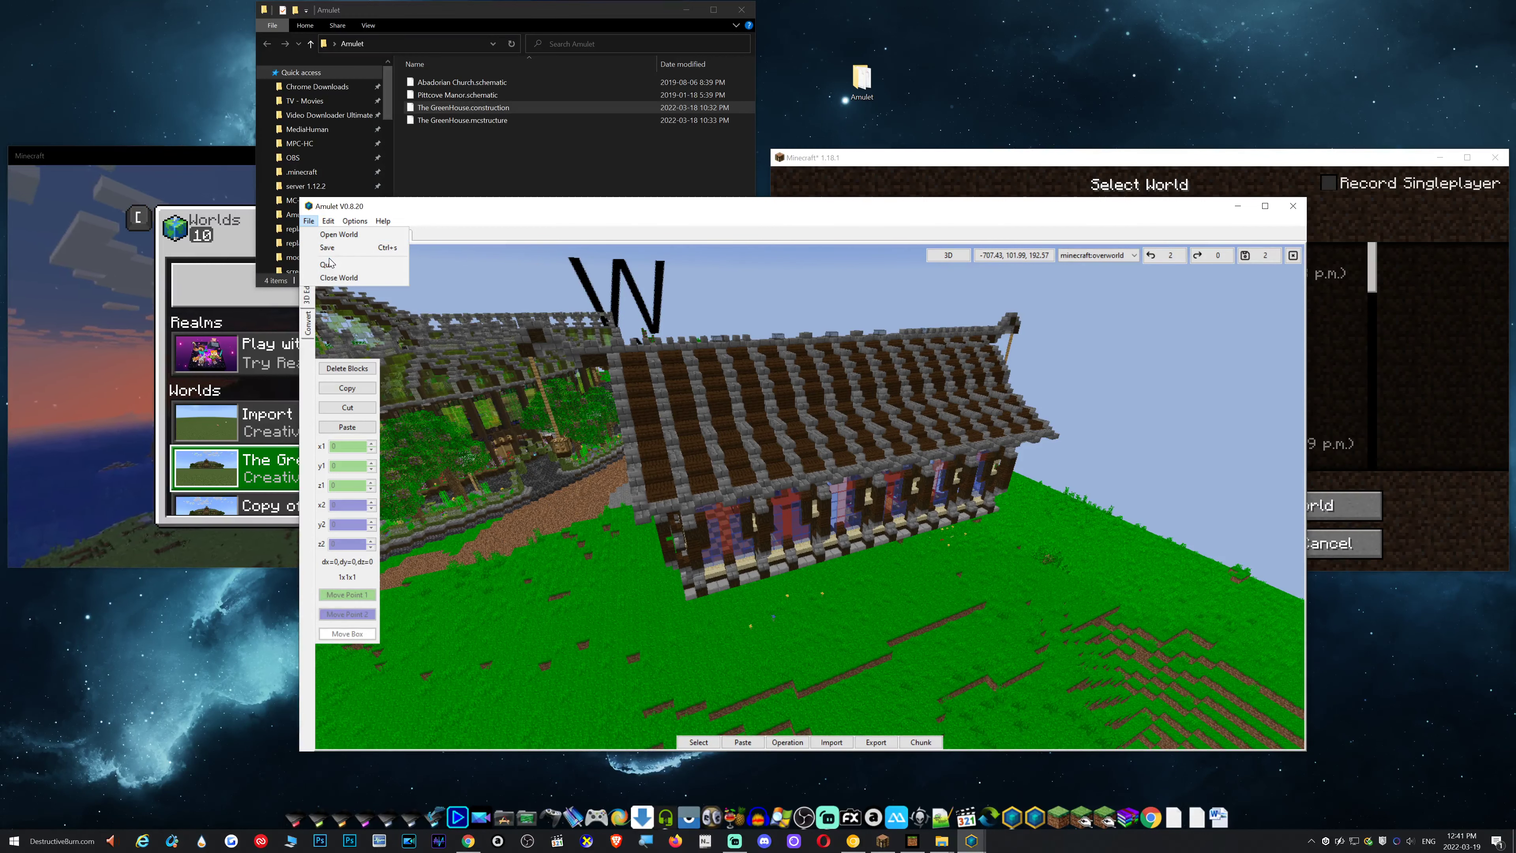
click(387, 248)
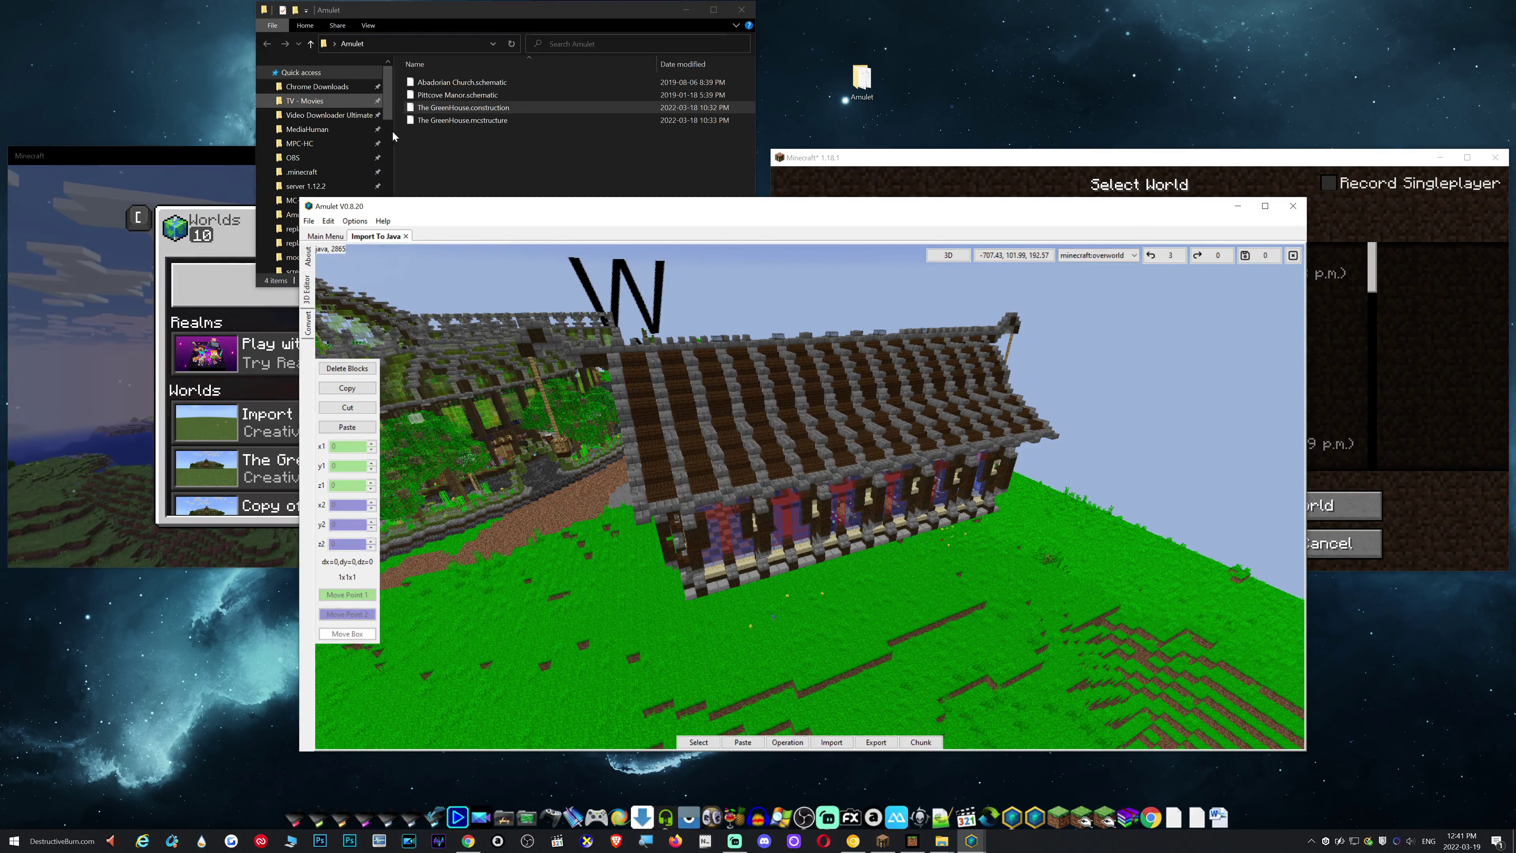
click(406, 236)
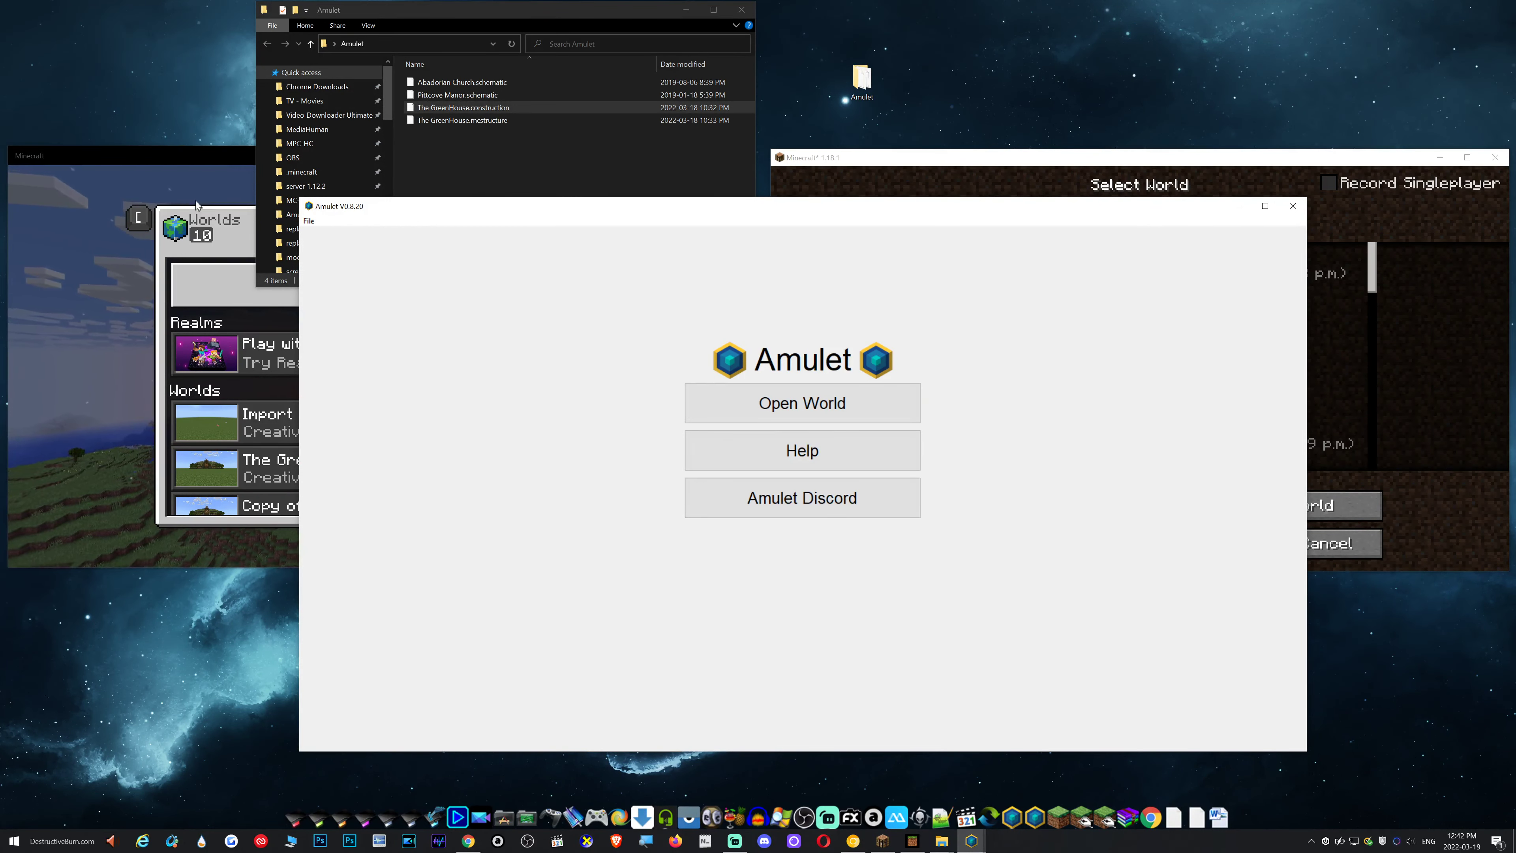
Open the Bedrock world Import To Bedrock in the 3D editor
click(199, 177)
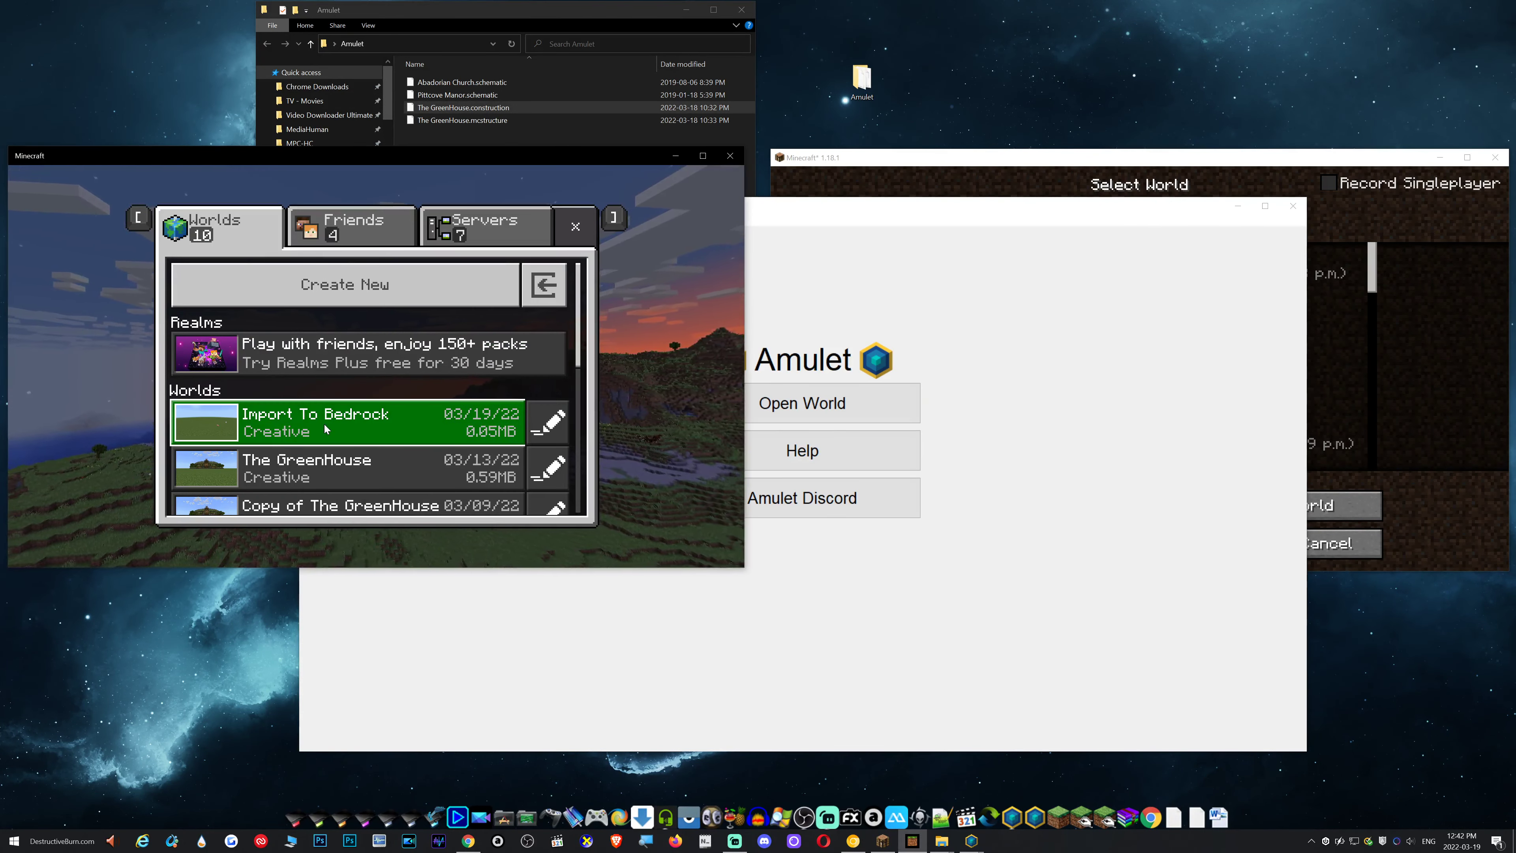
click(866, 660)
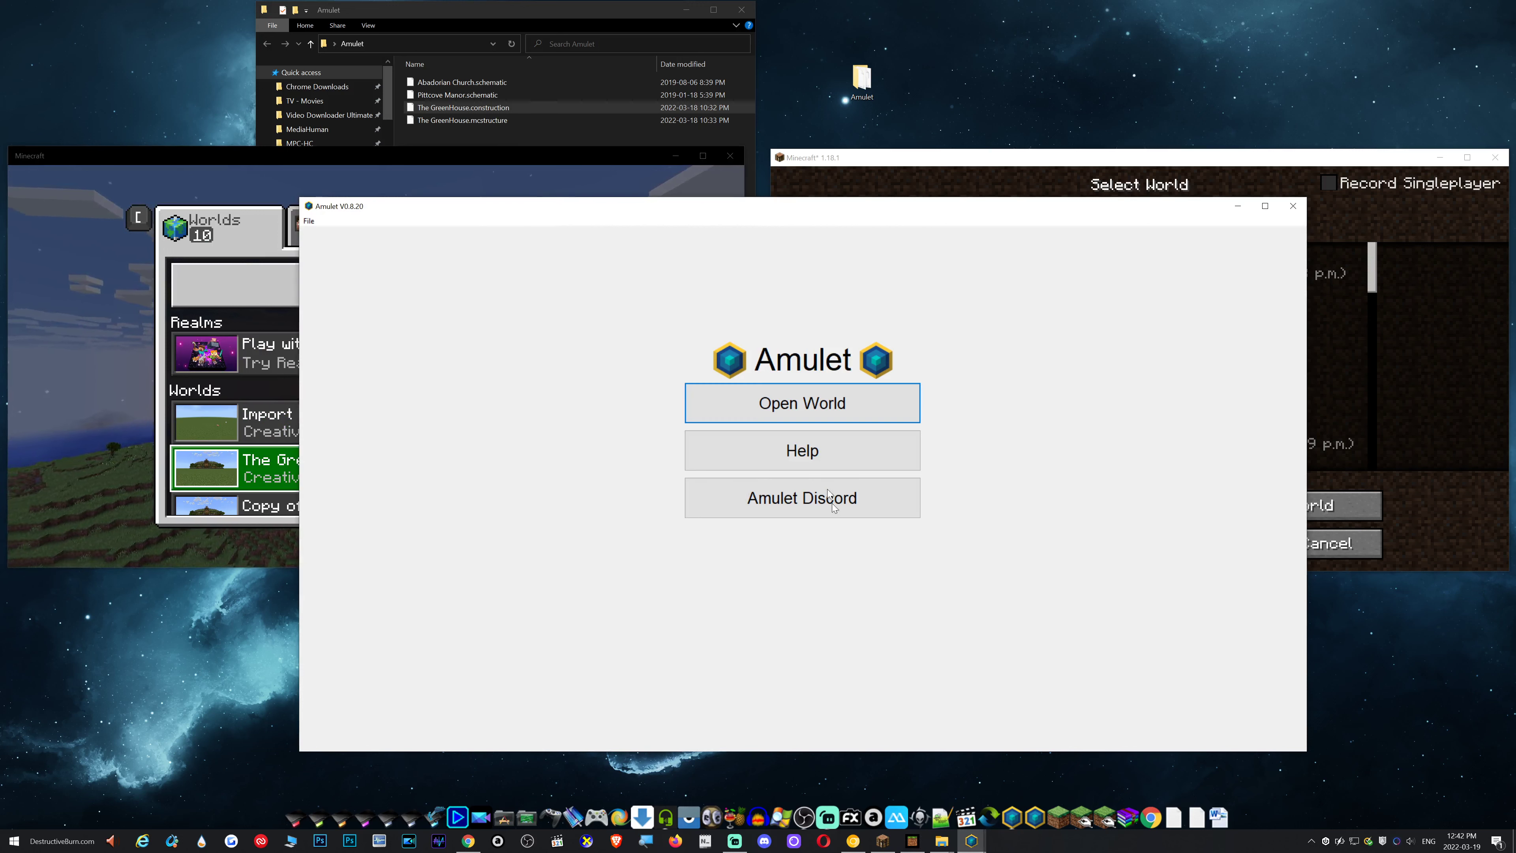
click(793, 401)
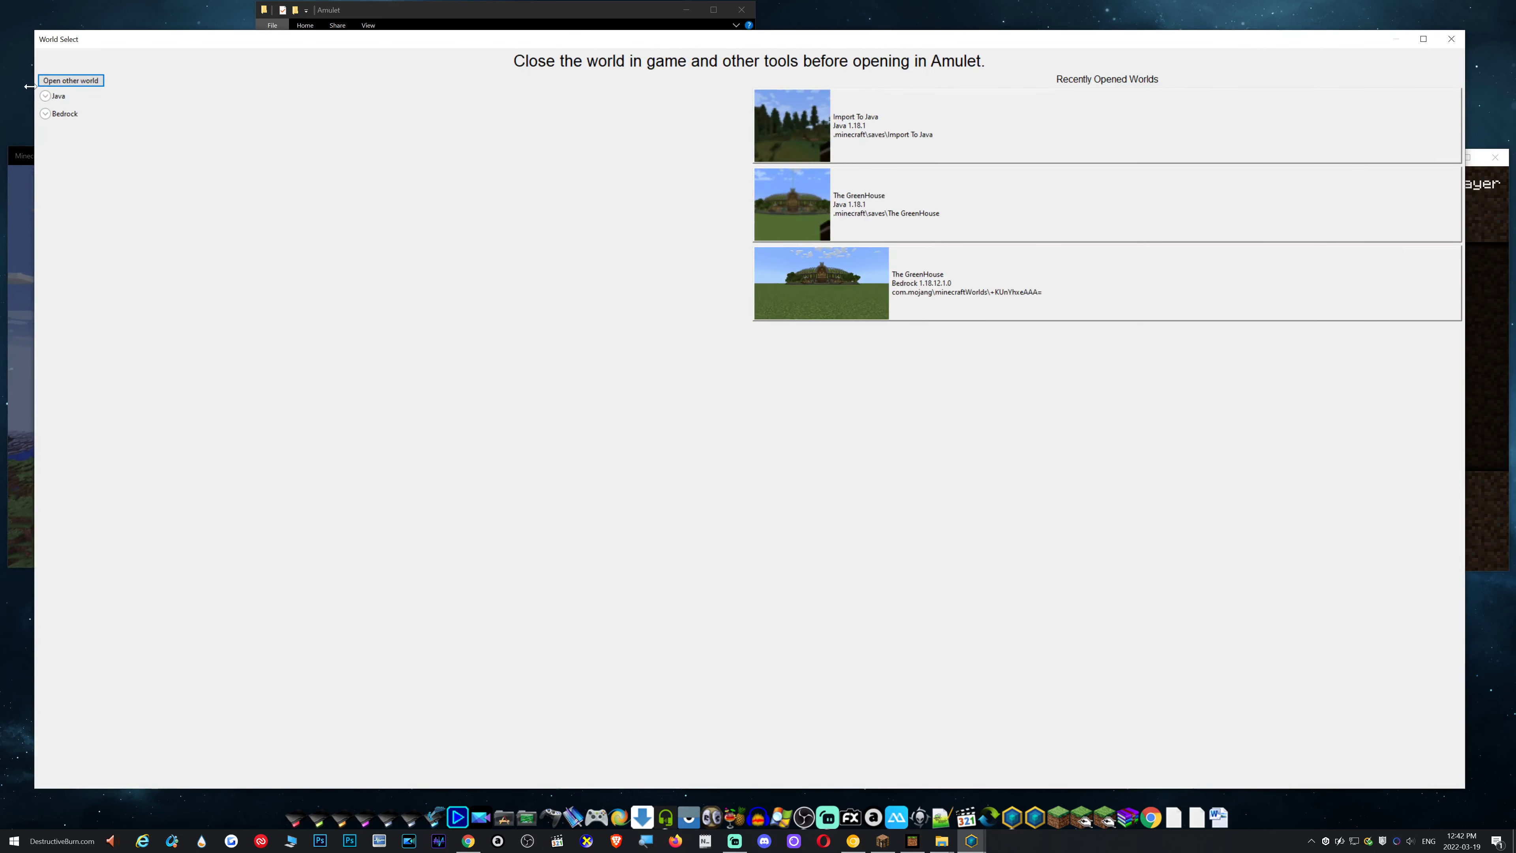
click(57, 114)
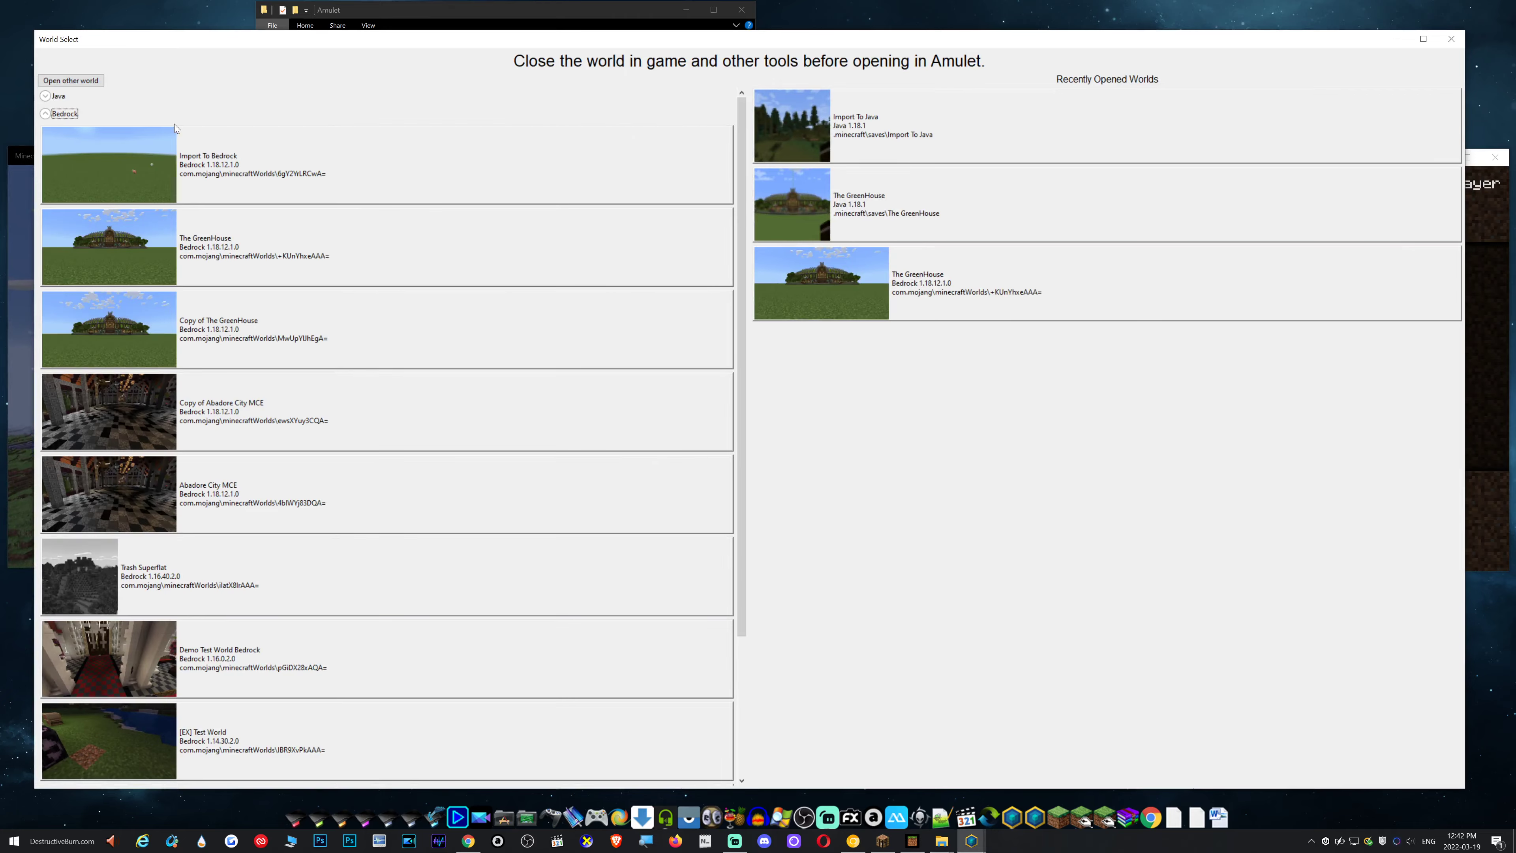
click(234, 173)
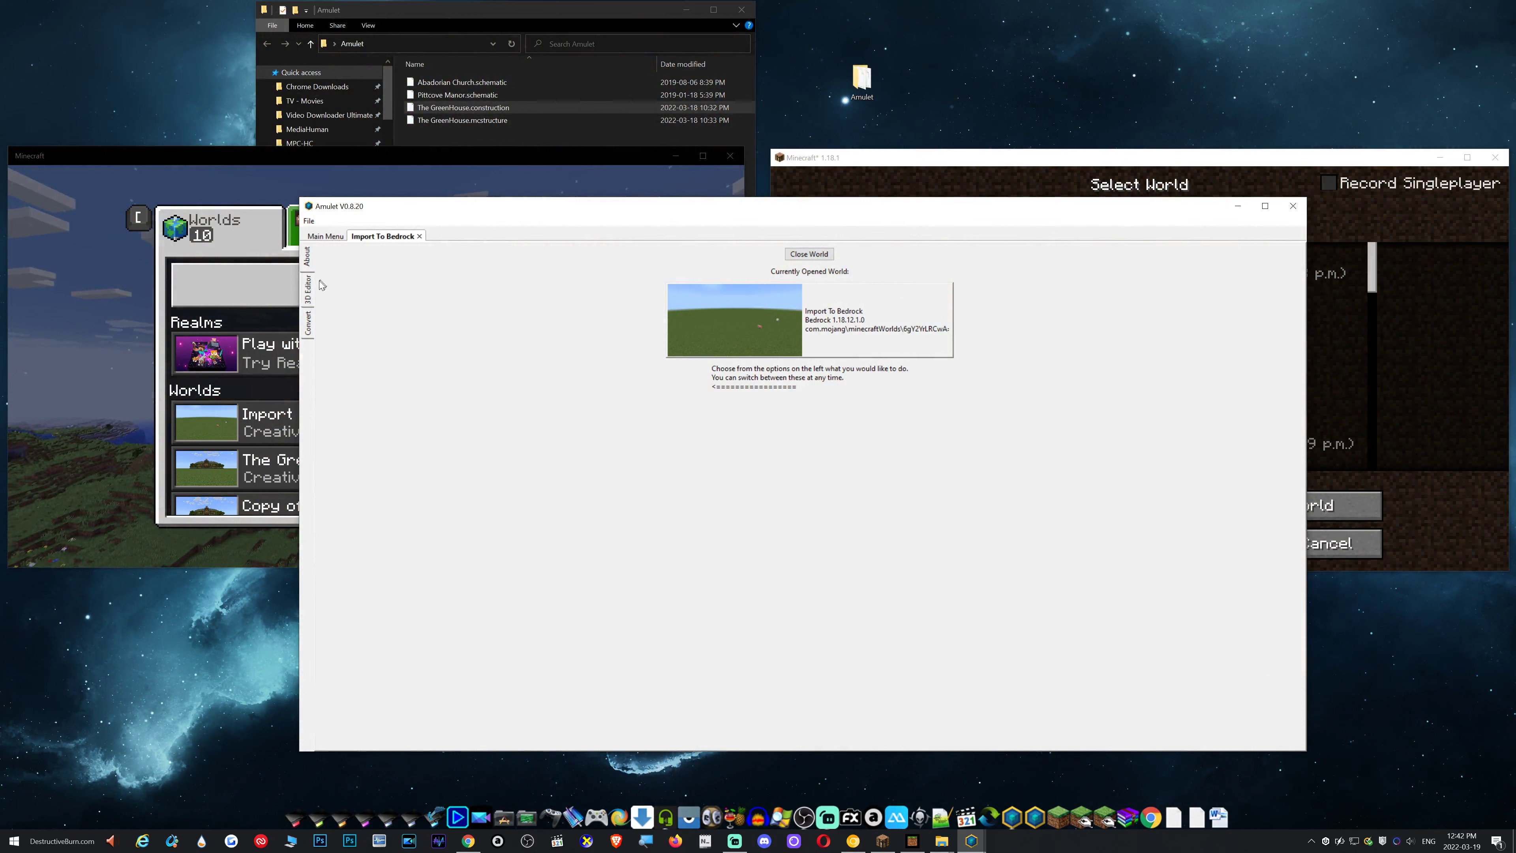
click(307, 300)
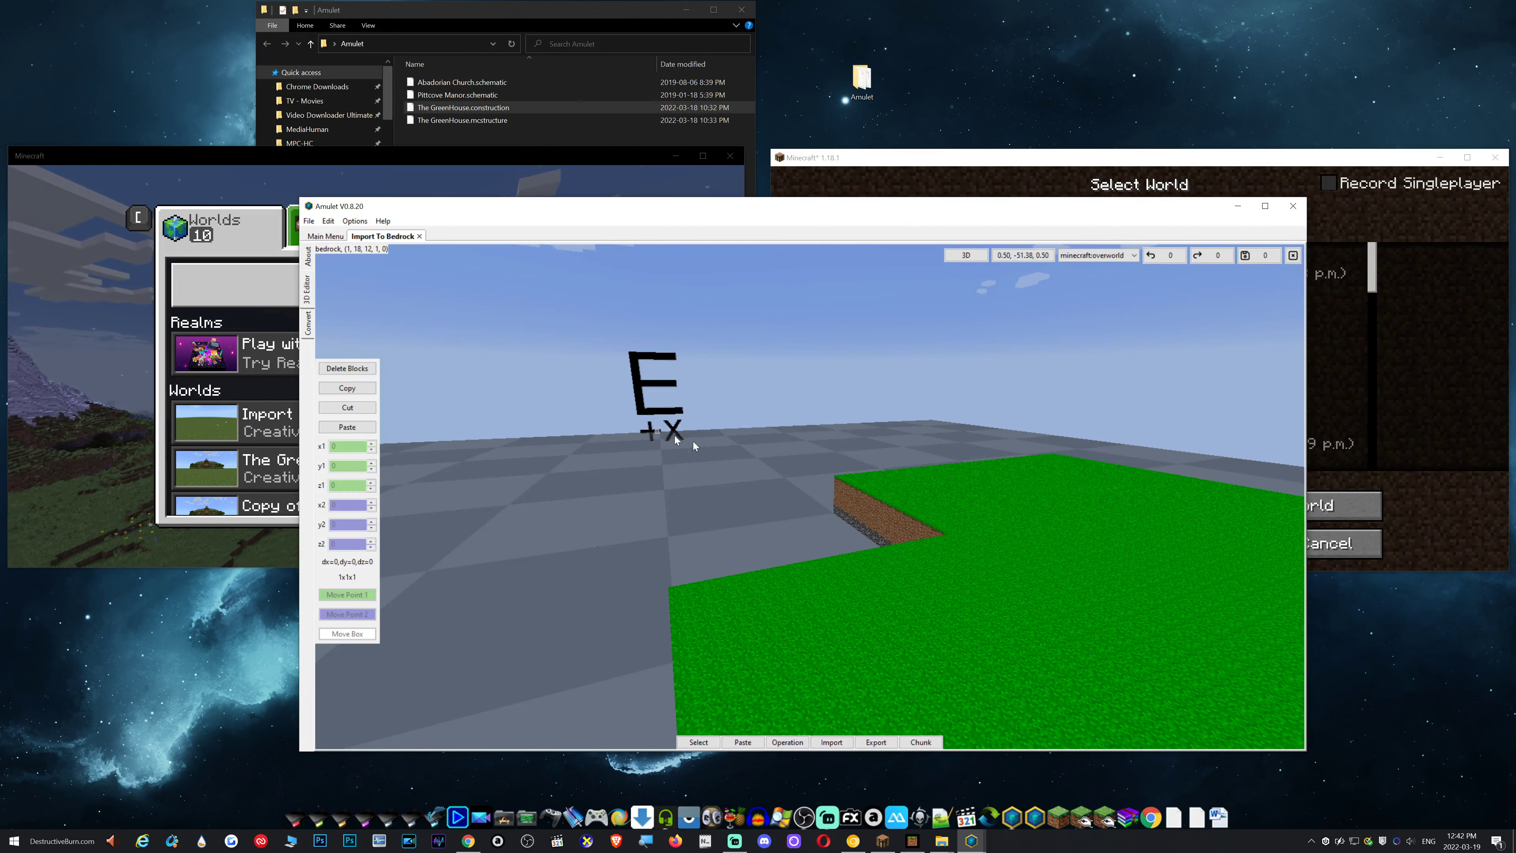
Import The GreenHouse.mcstructure into the Import To Bedrock world
mouse_move(803, 485)
right_down()
mouse_move(836, 490)
mouse_move(813, 506)
mouse_move(916, 556)
mouse_move(775, 499)
right_up()
key(space)
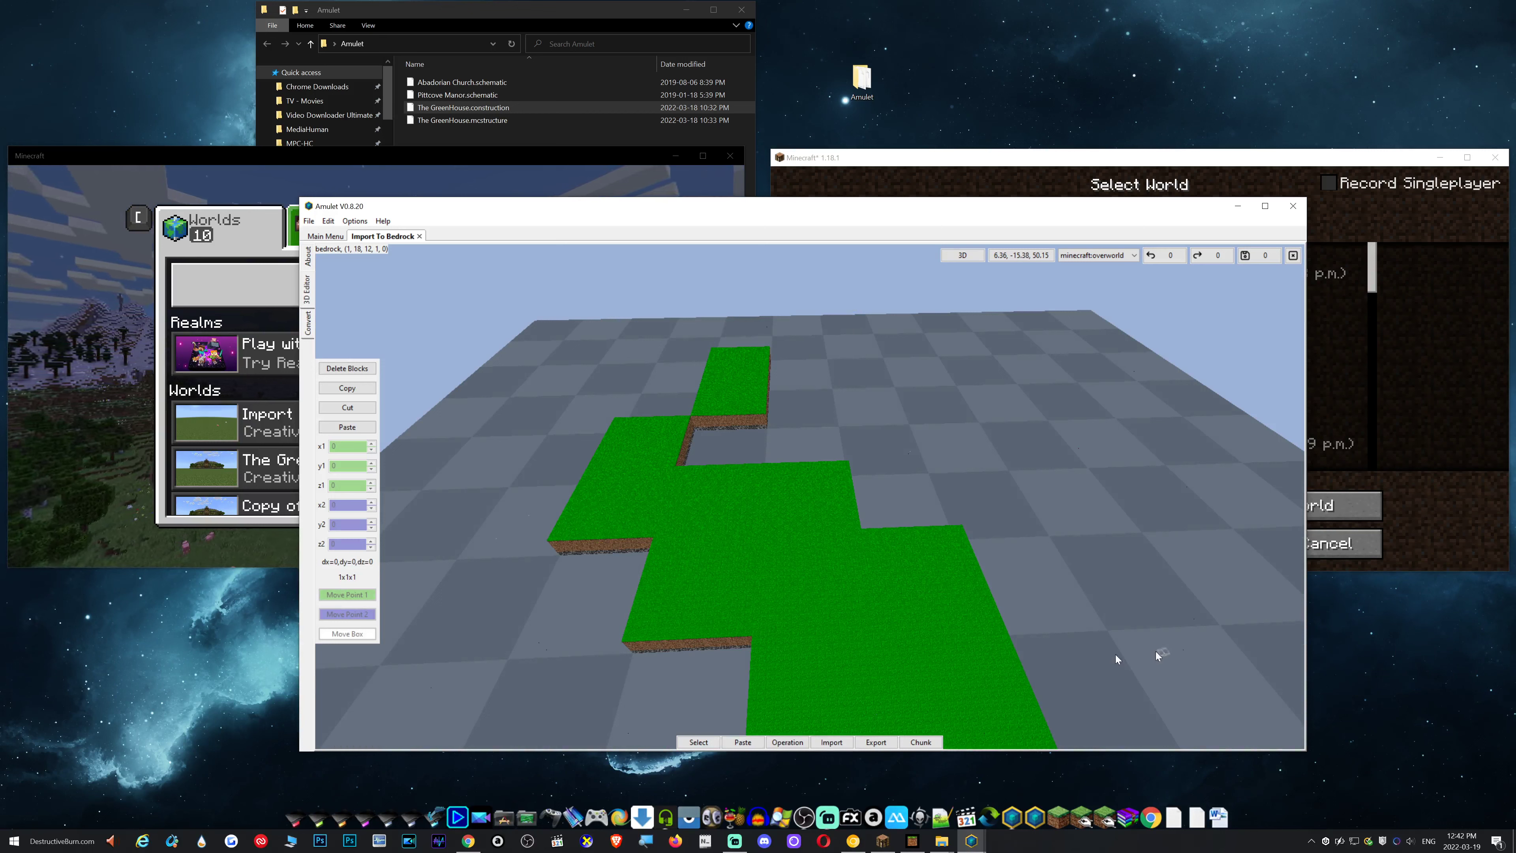
click(829, 742)
click(345, 501)
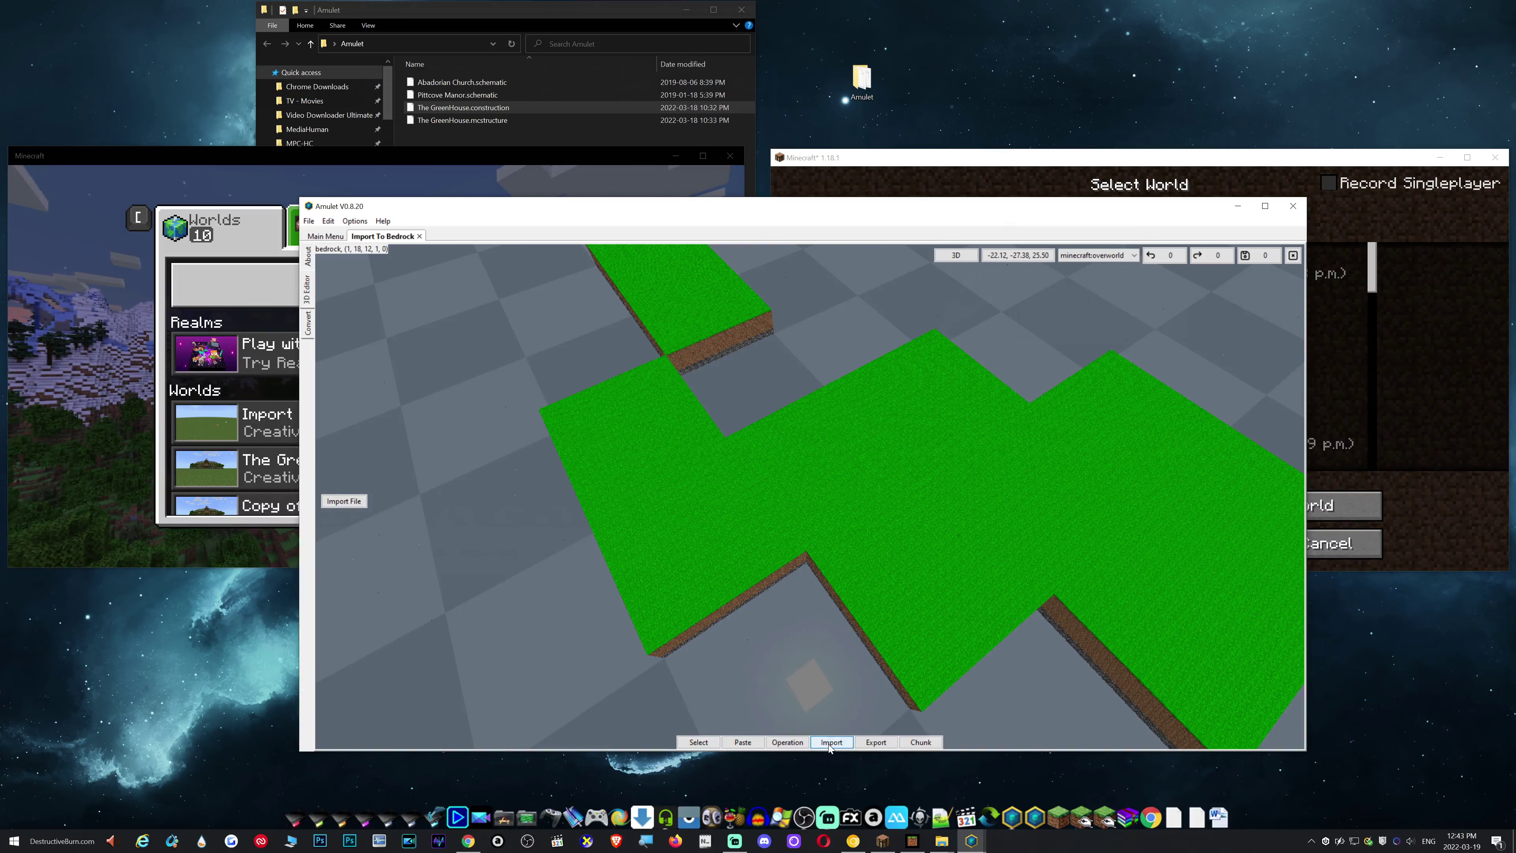
click(343, 501)
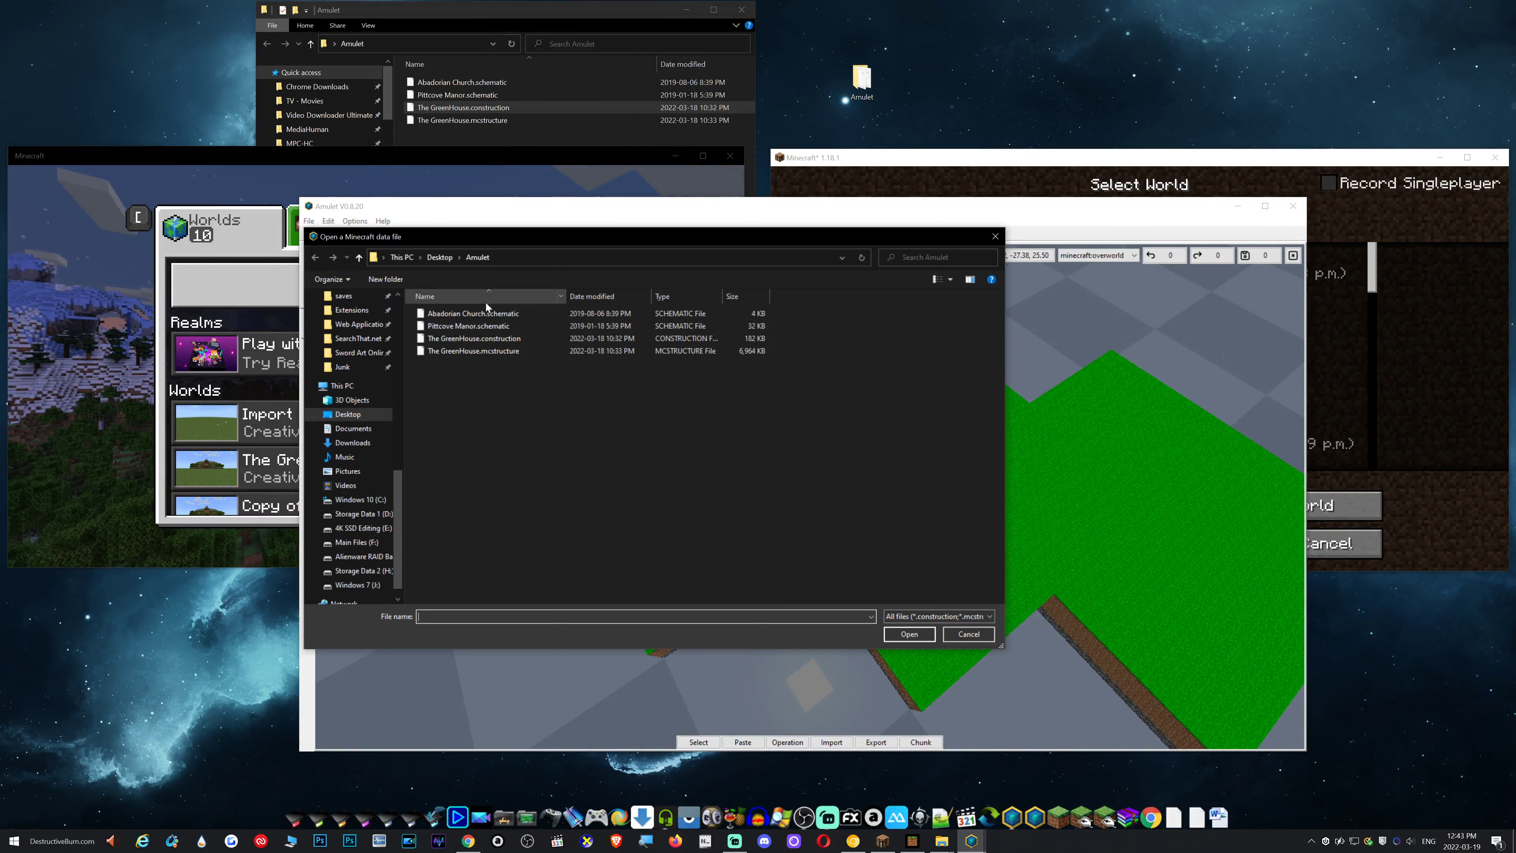
double_click(493, 352)
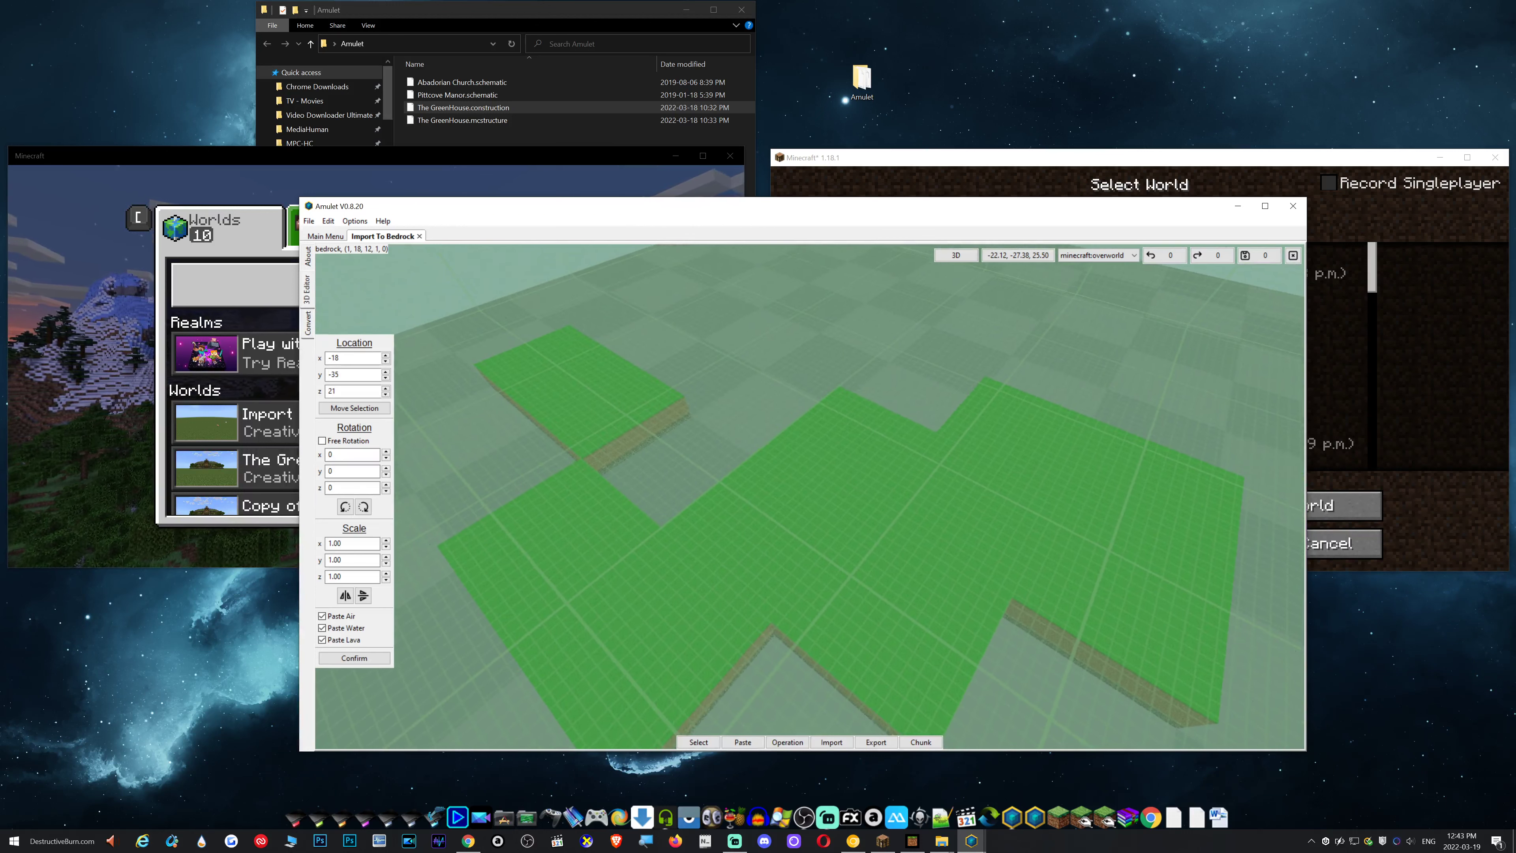
Place the greenhouse preview over the flat grass at about x 13, y -61, z 5 and inspect its height
right_drag(771, 525, 777, 513)
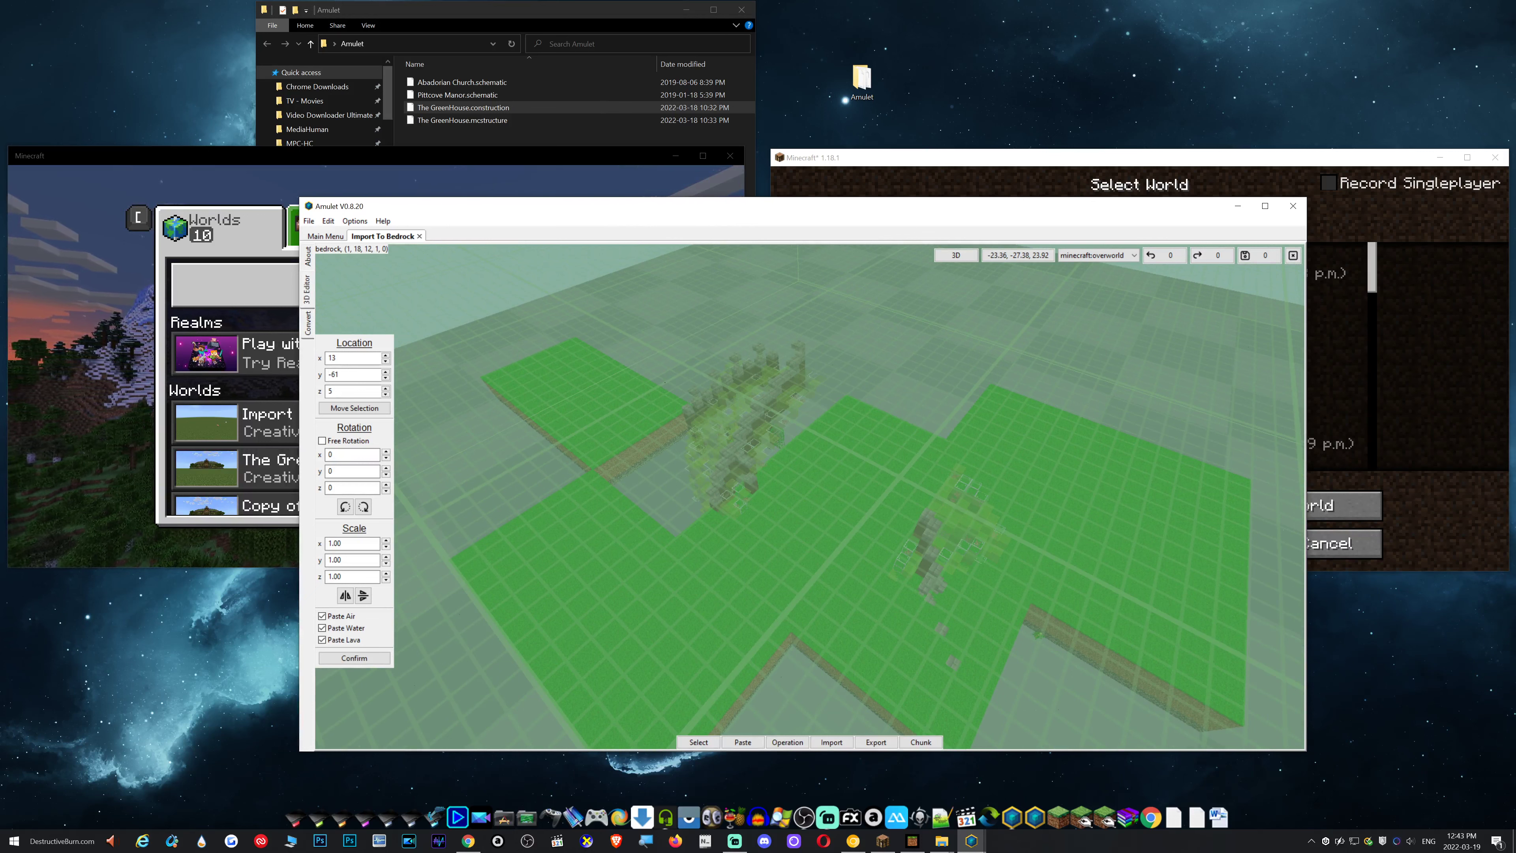
right_drag(776, 498, 811, 498)
key(a)
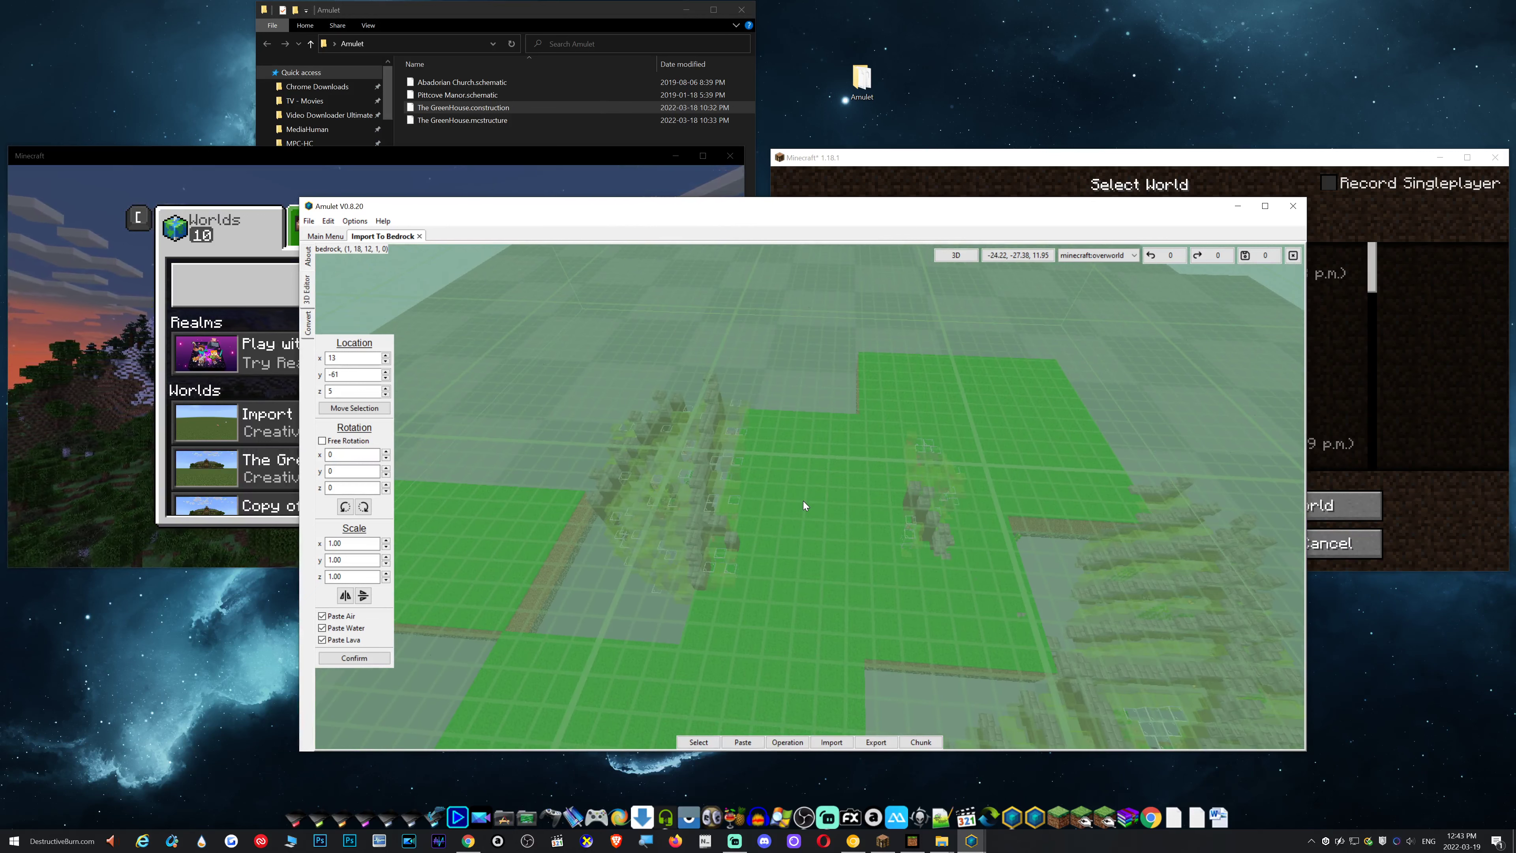
key(w)
right_drag(811, 497, 797, 469)
key(s)
key(shift)
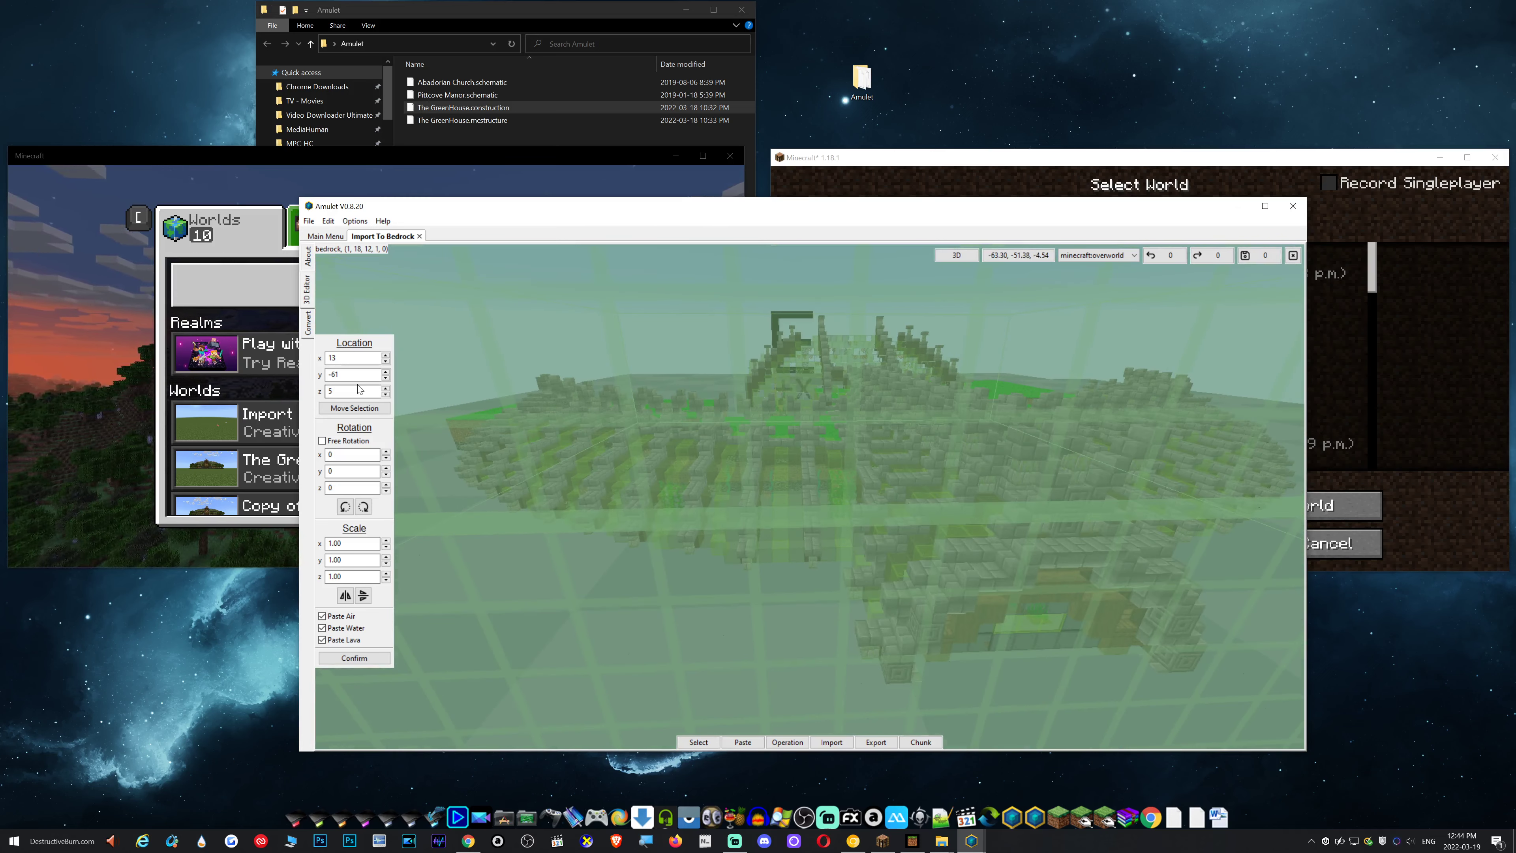
Raise the greenhouse preview out of the ground and set its location to x 48, y -43, z 6
scroll(353, 373, up, 11)
scroll(353, 373, up, 5)
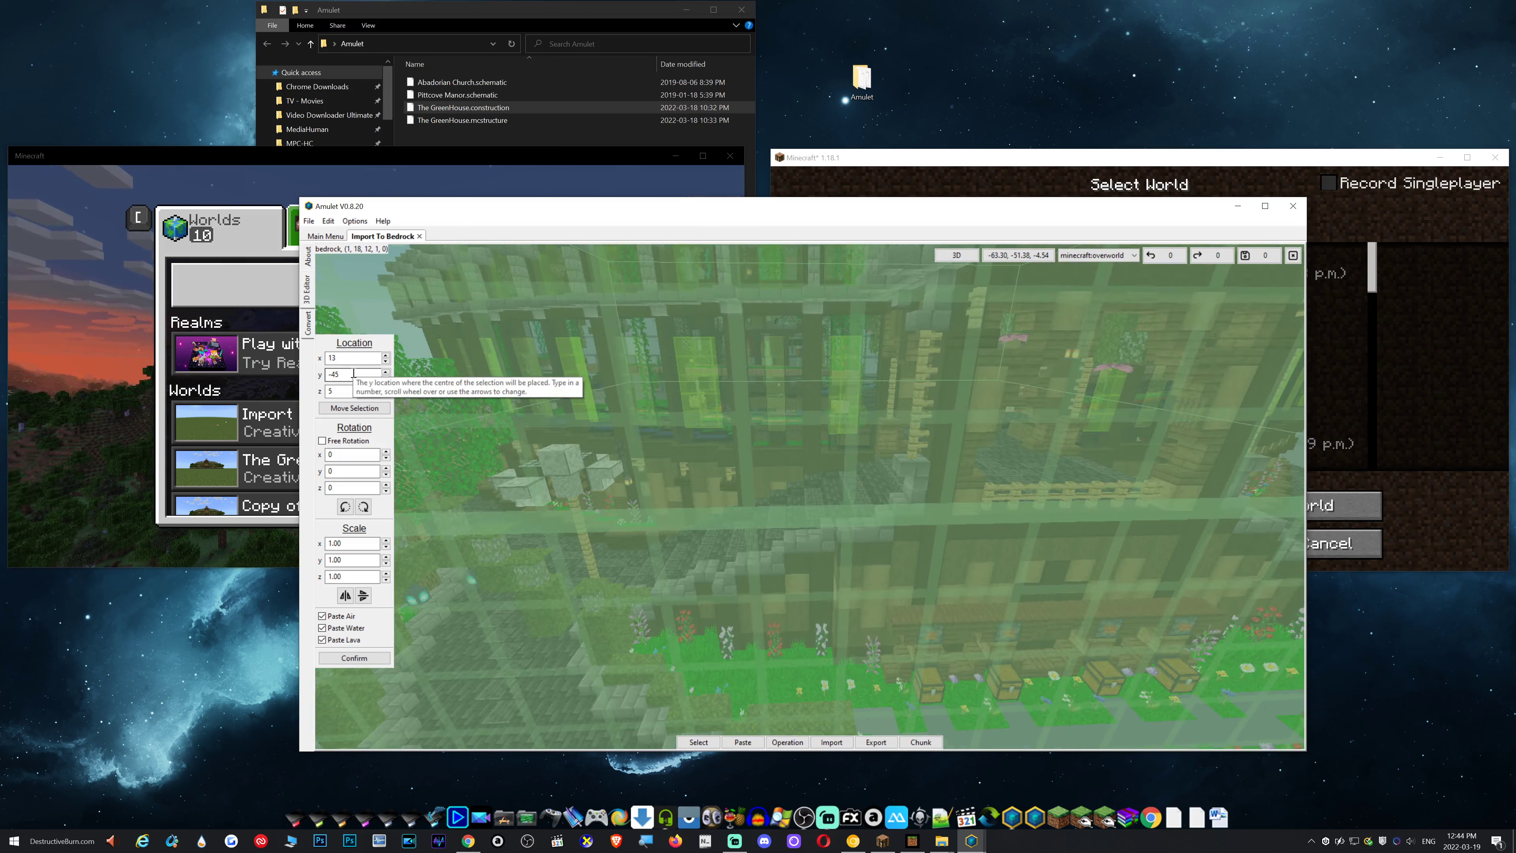
scroll(347, 389, up, 1)
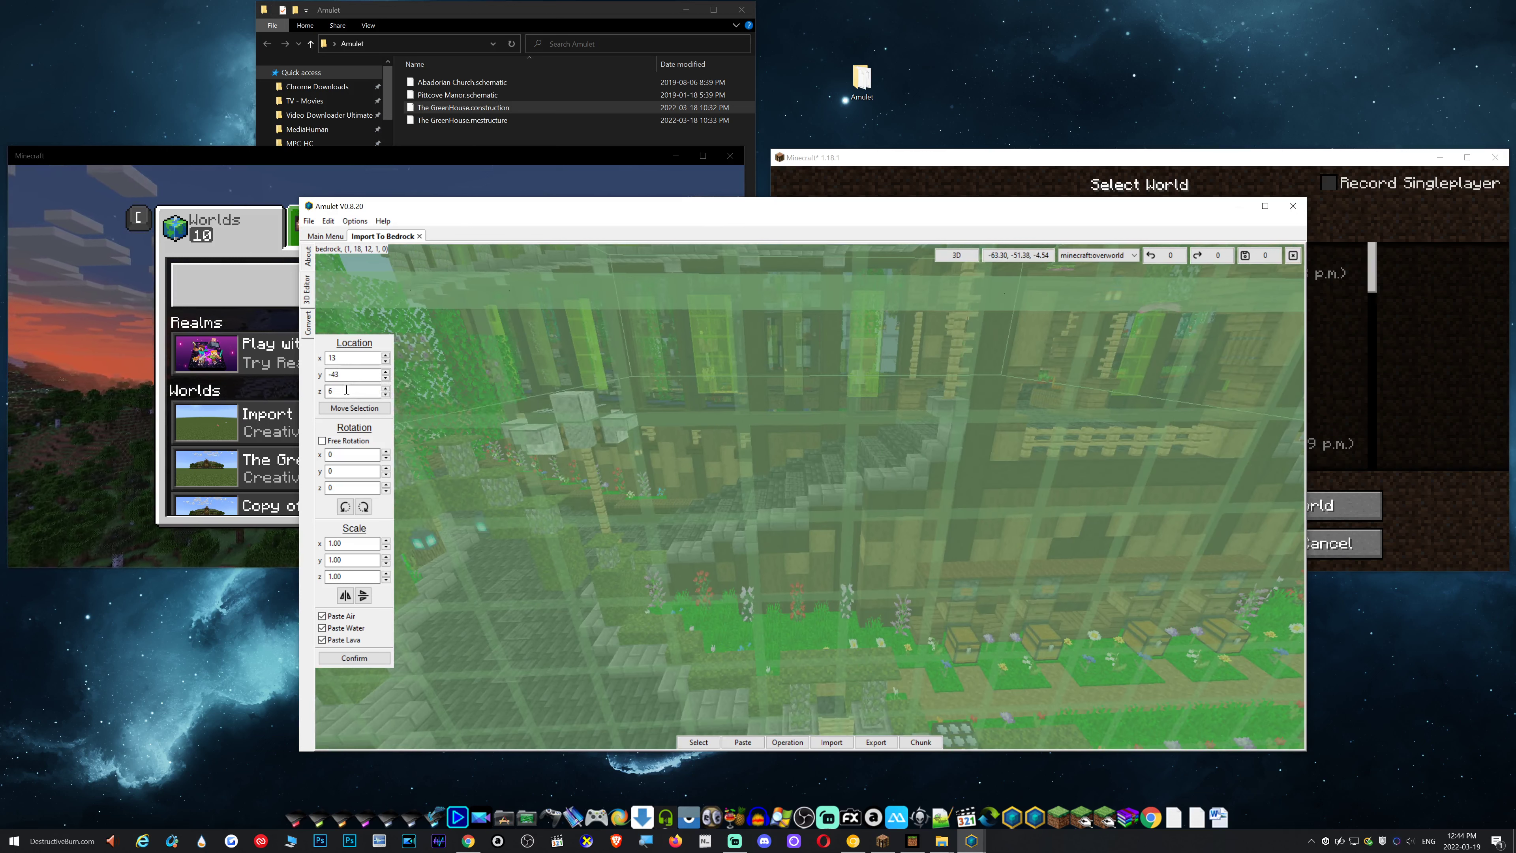
scroll(345, 359, up, 20)
scroll(345, 359, up, 8)
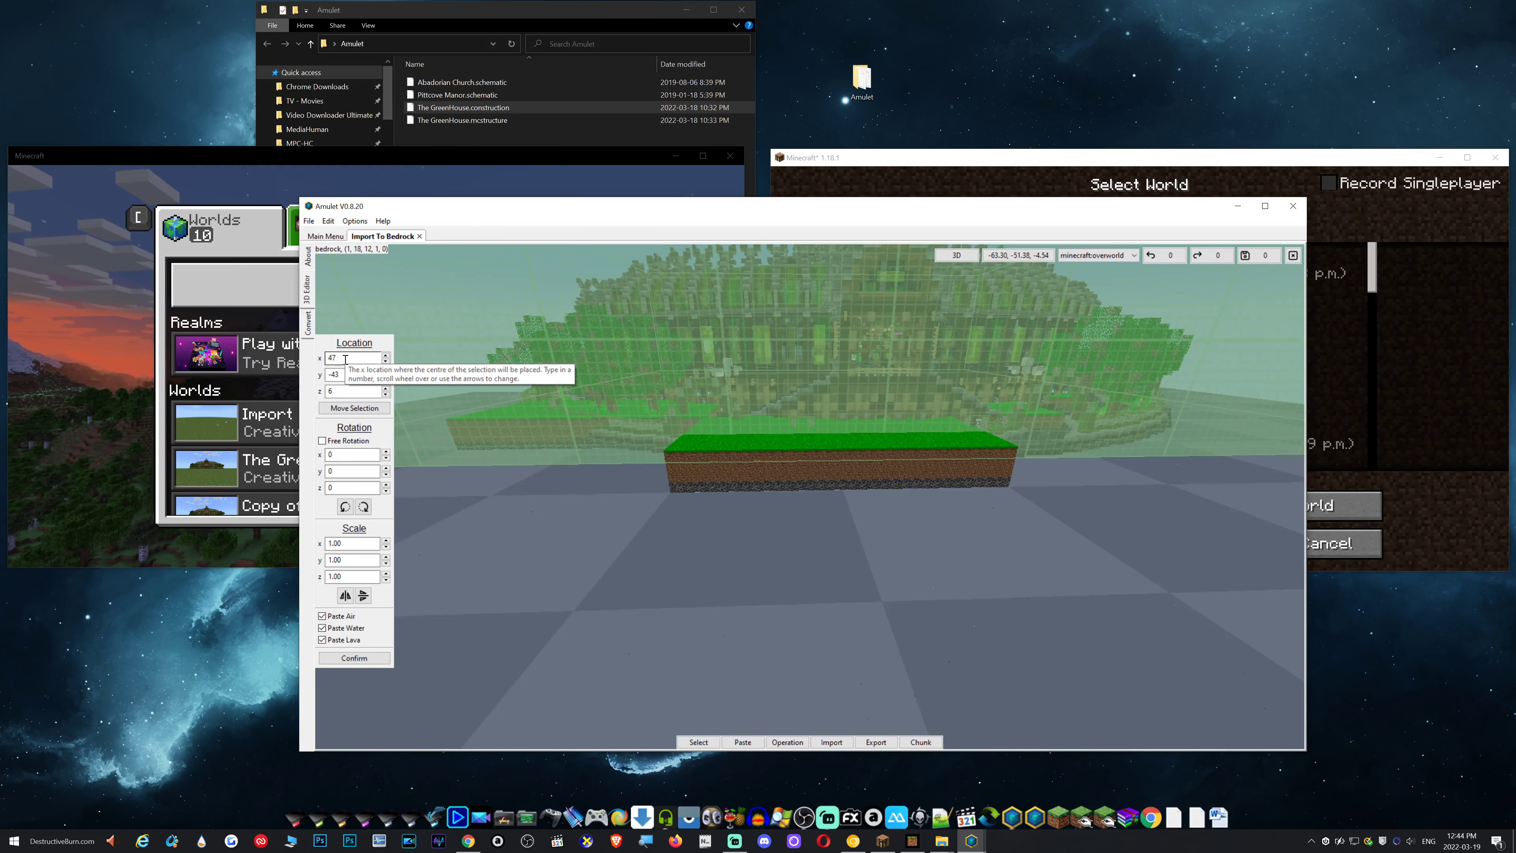
key(w)
key(w)
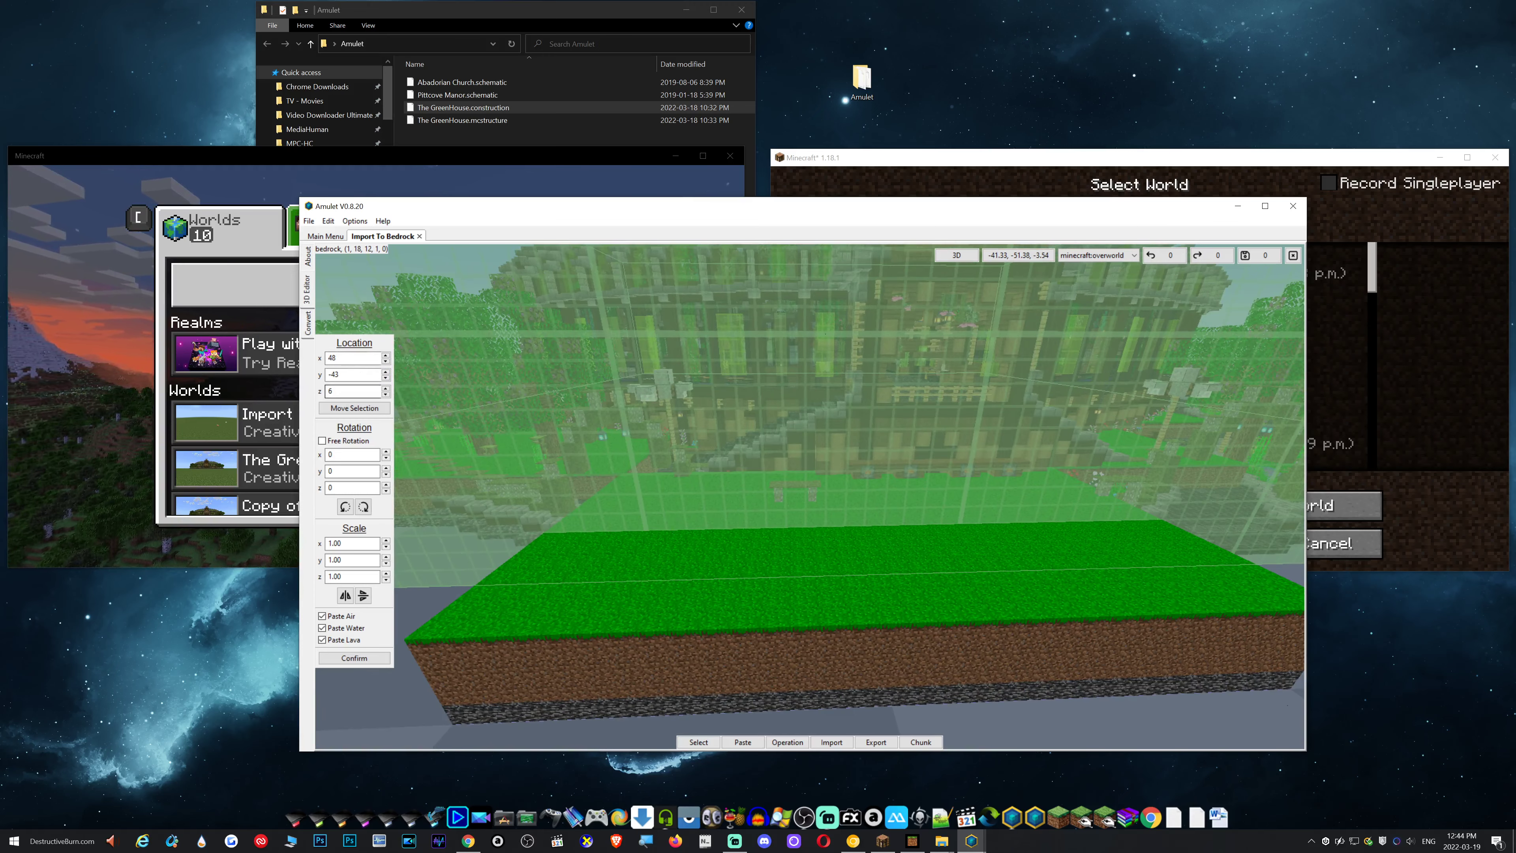
Raise the greenhouse preview to y -40 and paste it into the world
scroll(353, 374, up, 2)
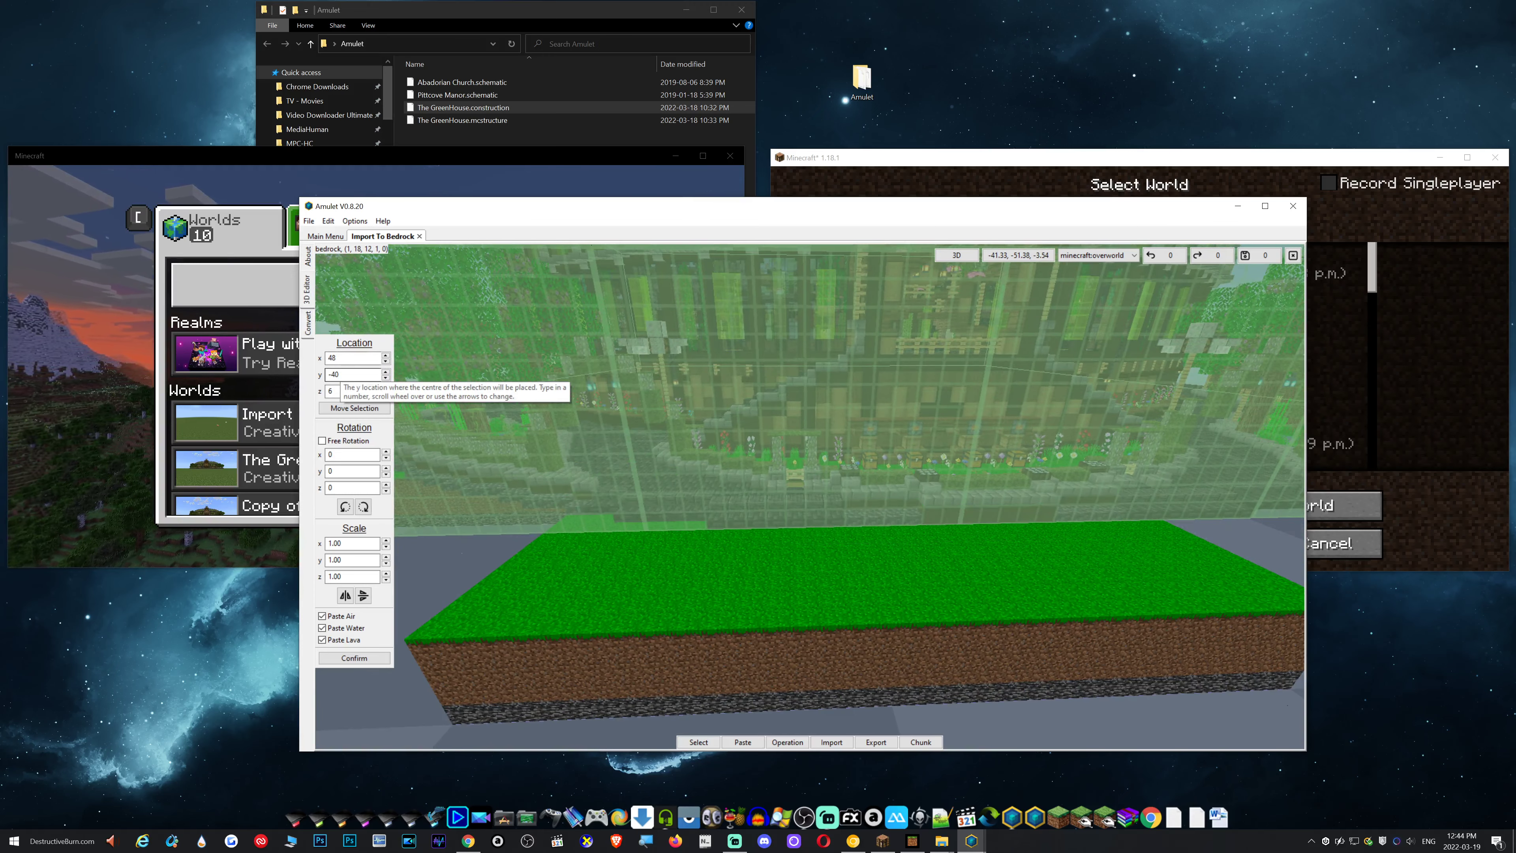
scroll(354, 375, up, 1)
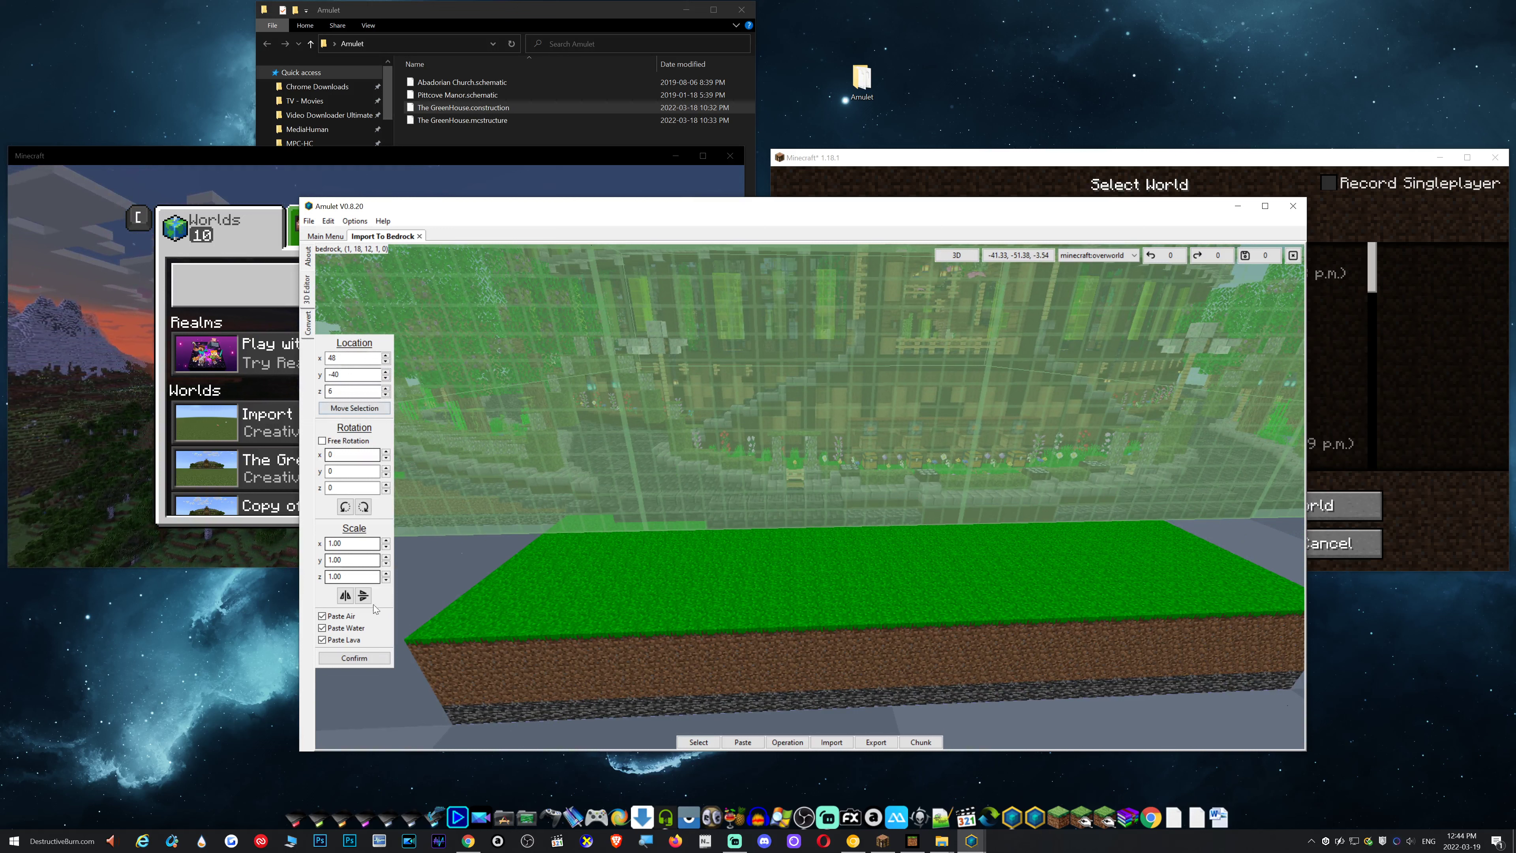
click(348, 658)
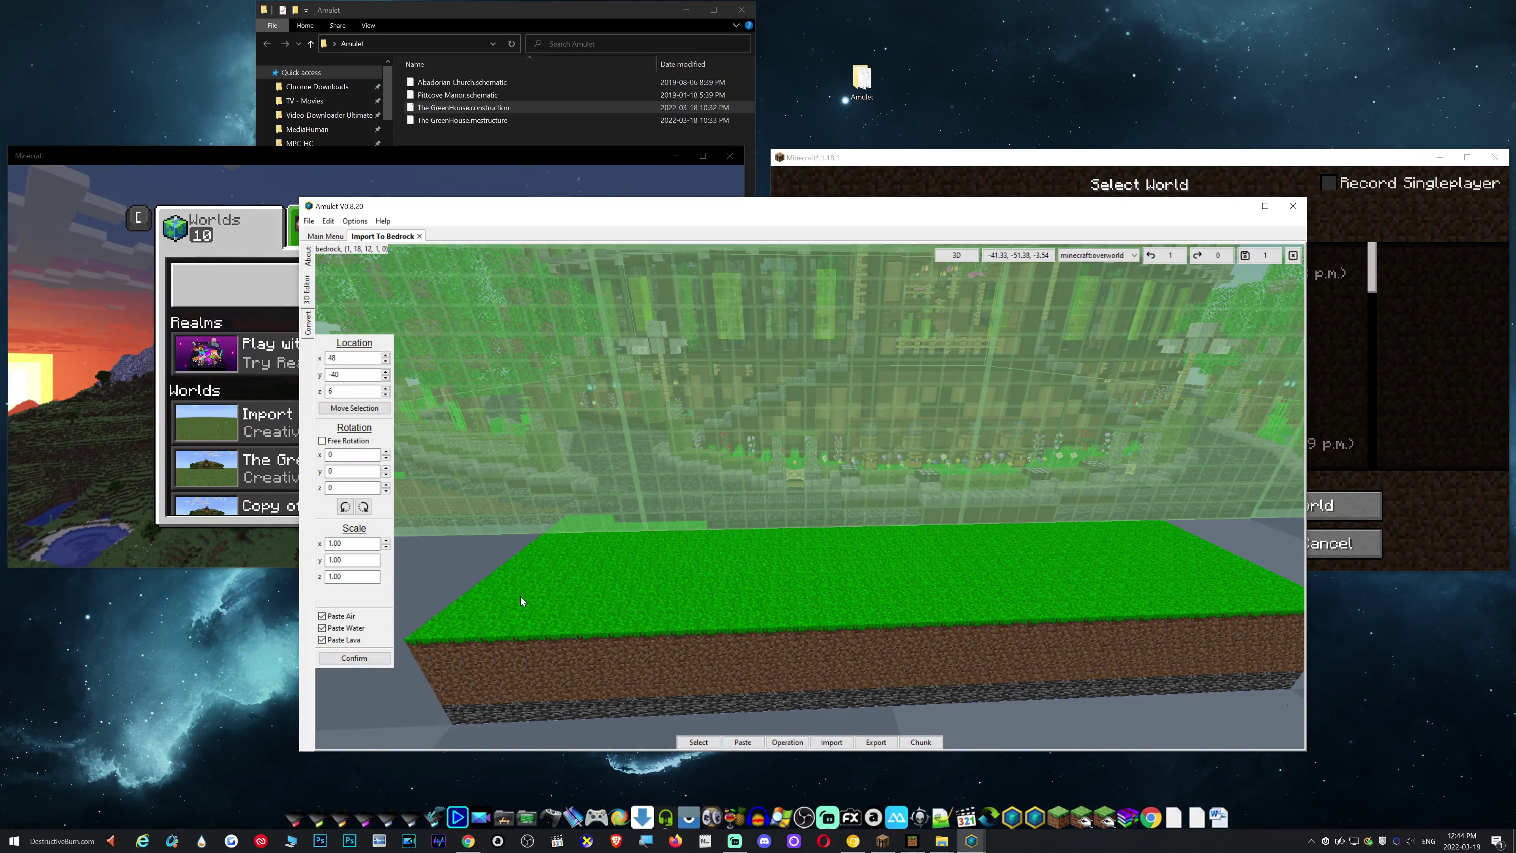
Import Pittcove Manor.schematic into the Import To Bedrock world
right_click(520, 597)
key(space)
key(s)
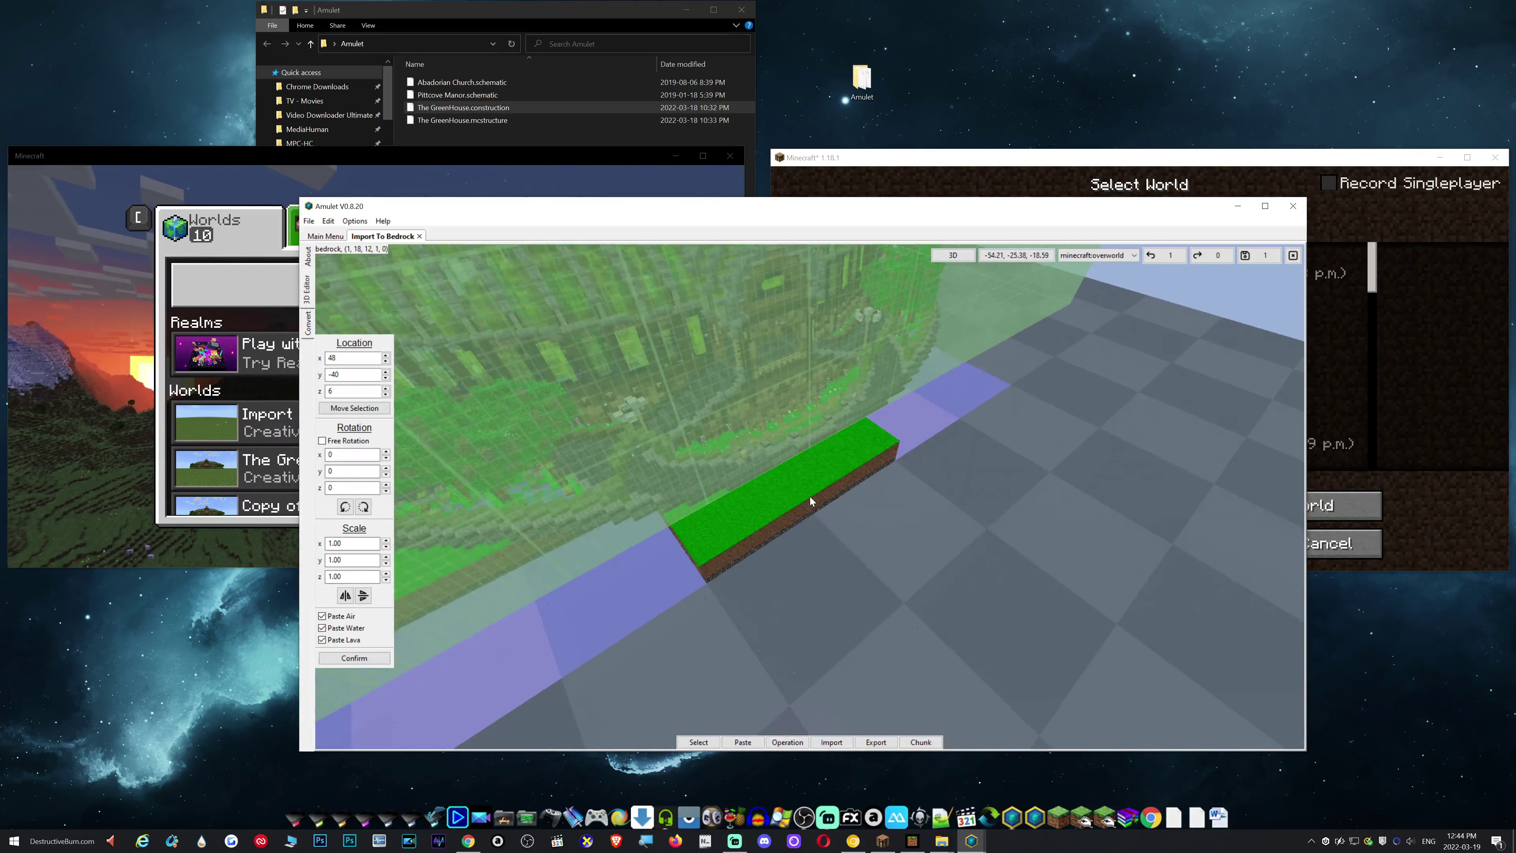
key(d)
key(shift)
right_click(811, 496)
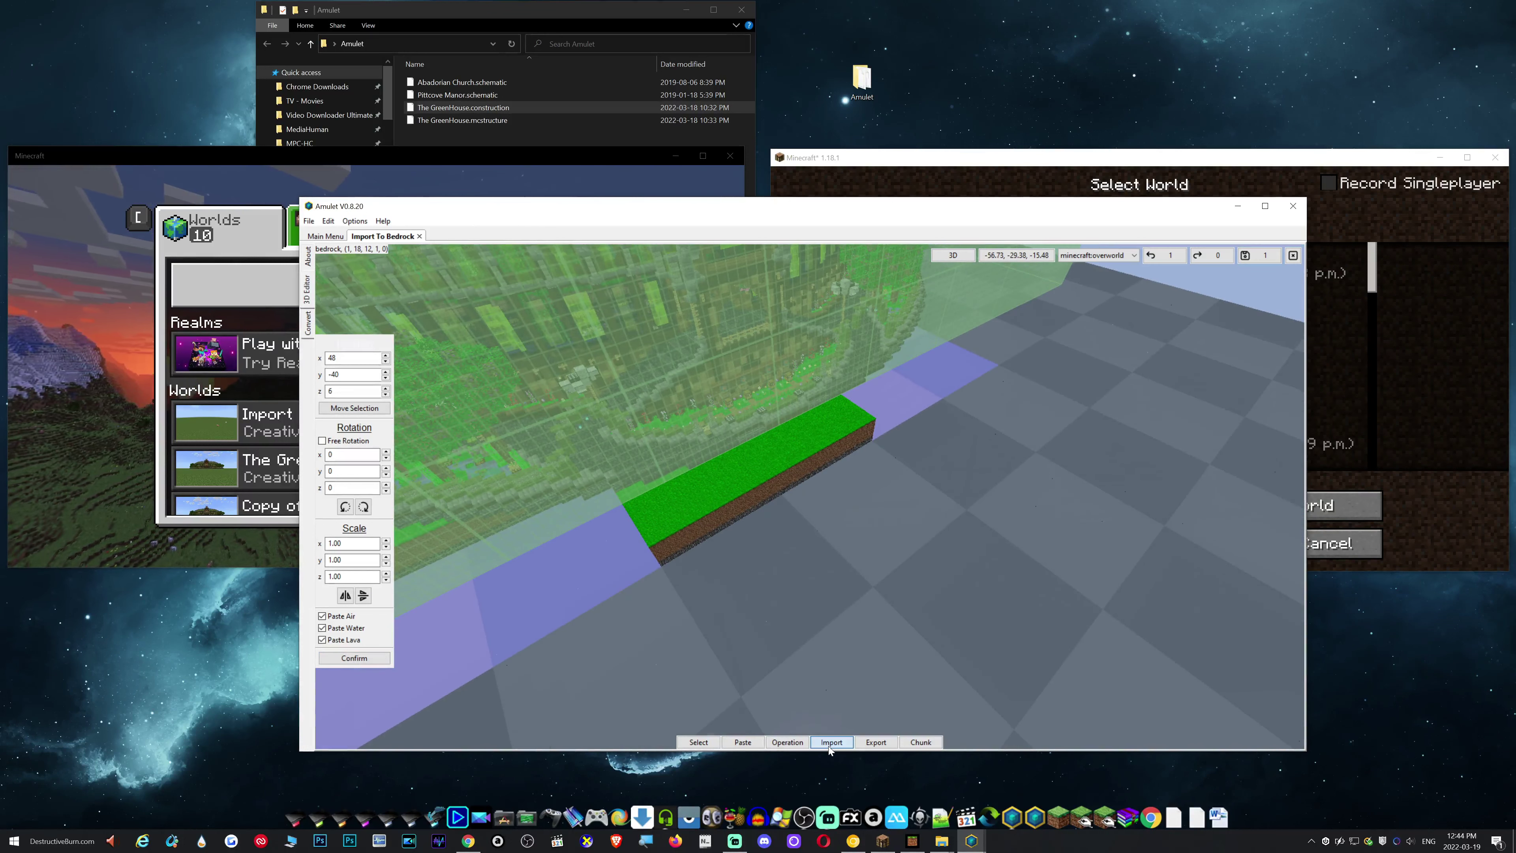
click(830, 743)
click(343, 501)
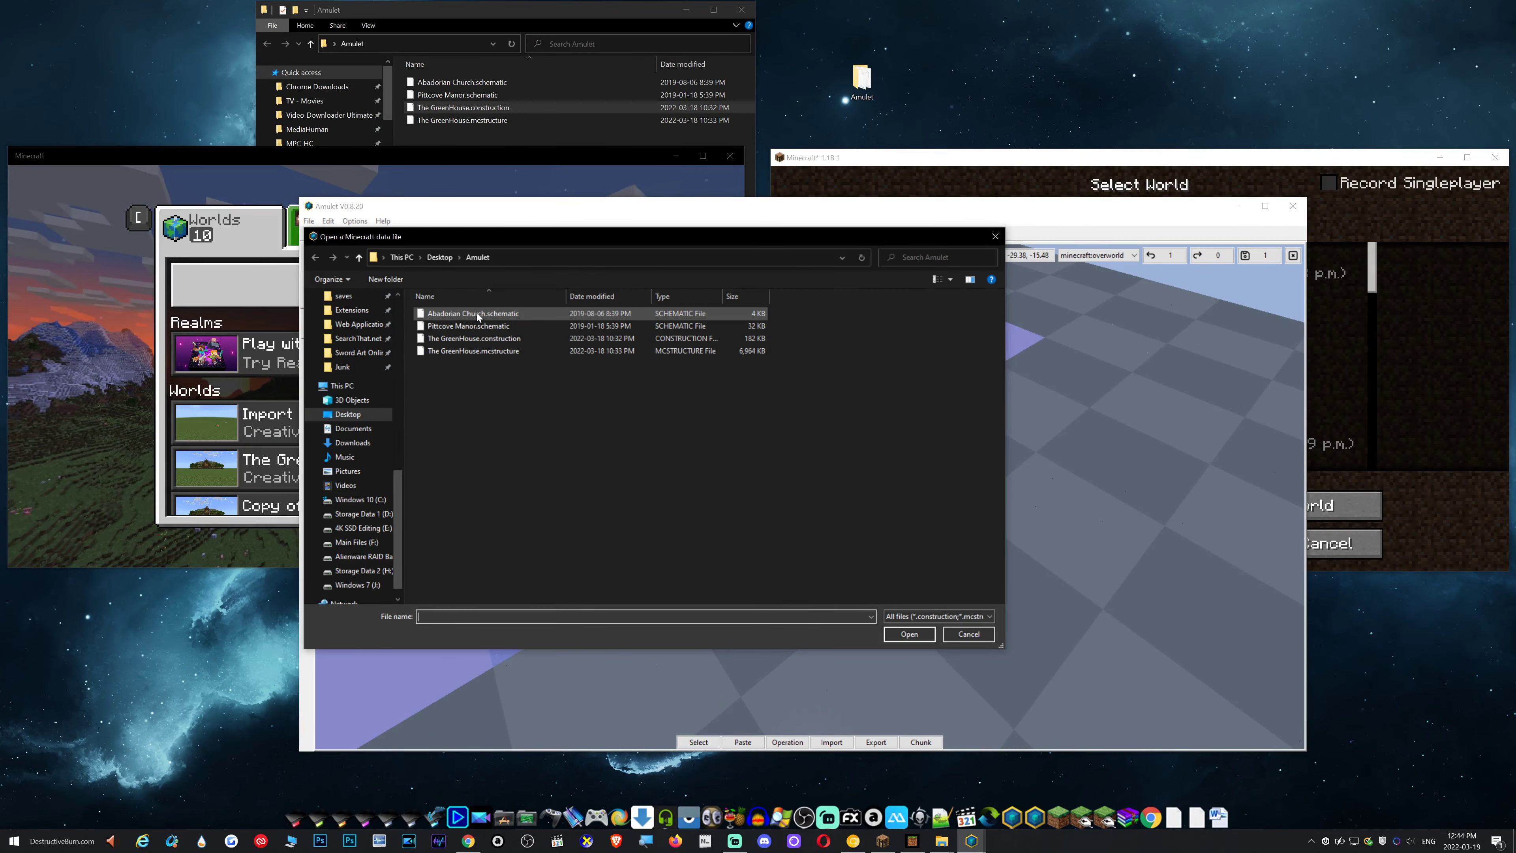
double_click(500, 327)
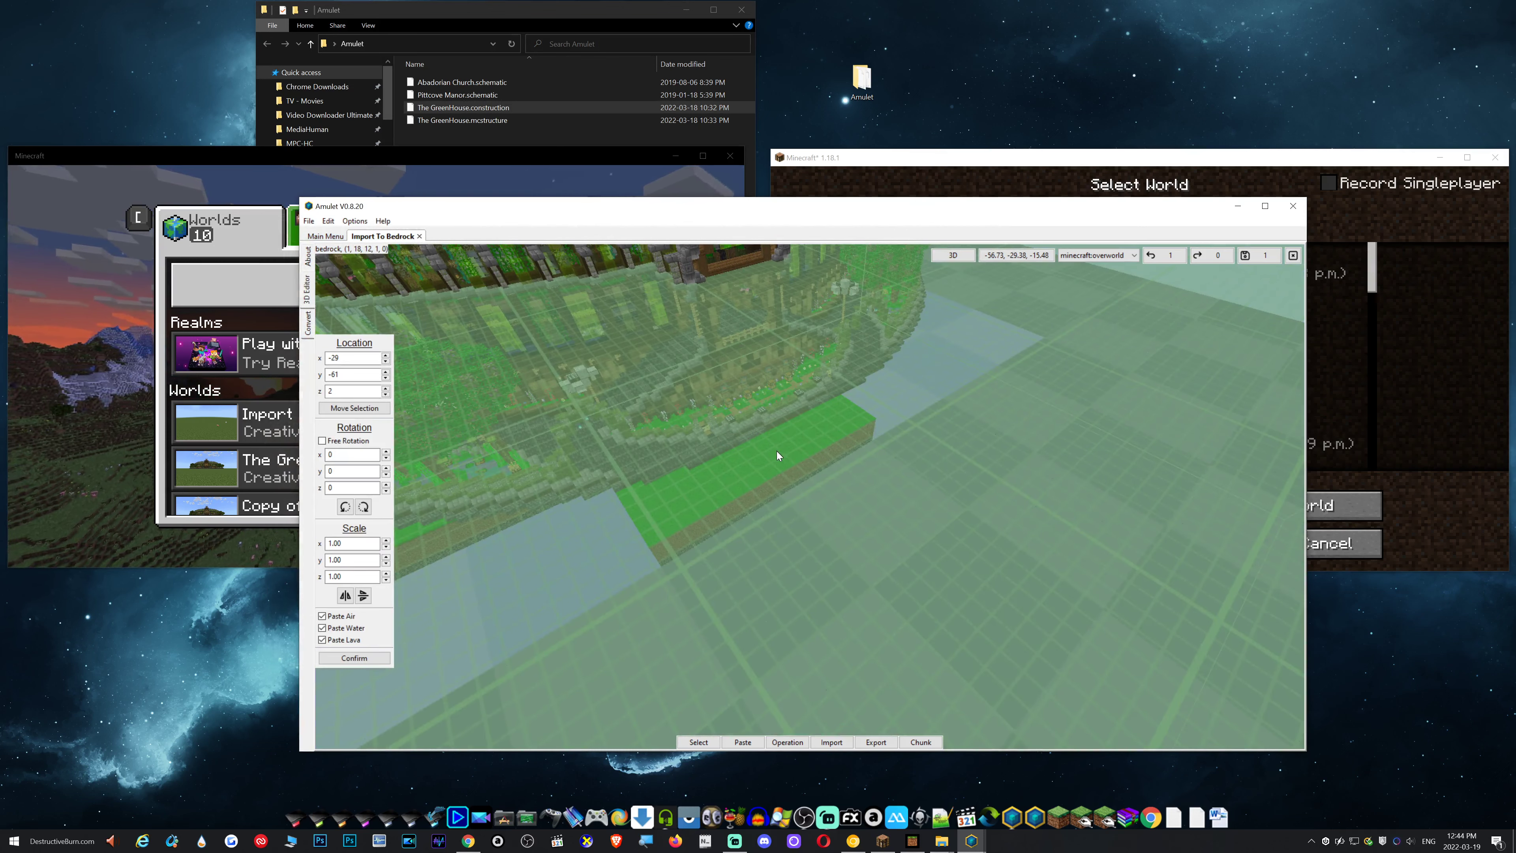
Place the manor preview near the greenhouse at x -30, y -61, z 1 and inspect it at ground level
right_click(755, 462)
key(s)
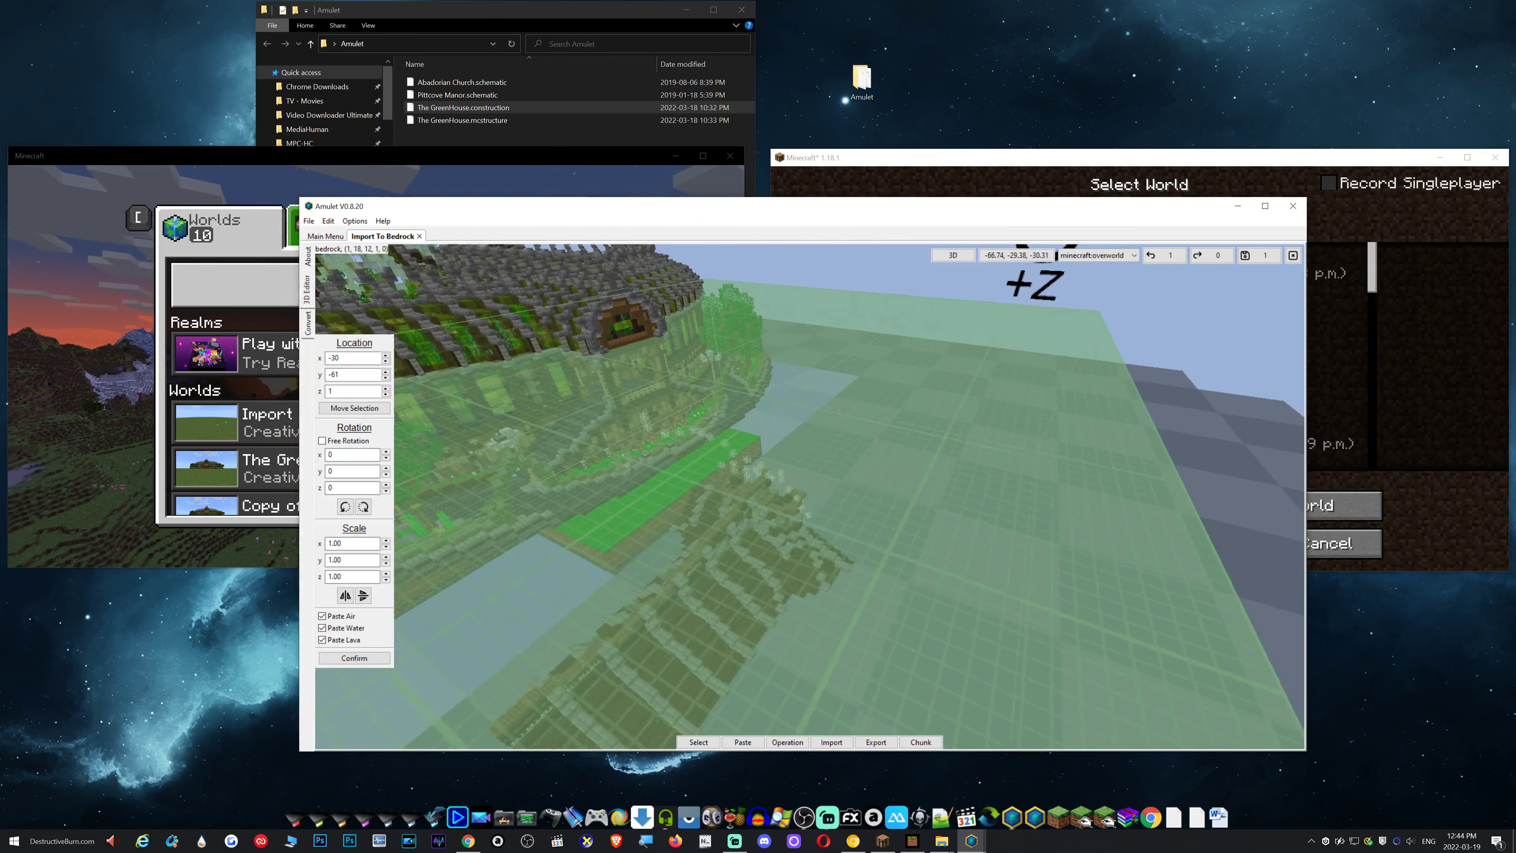
key(s)
key(a)
right_click(756, 462)
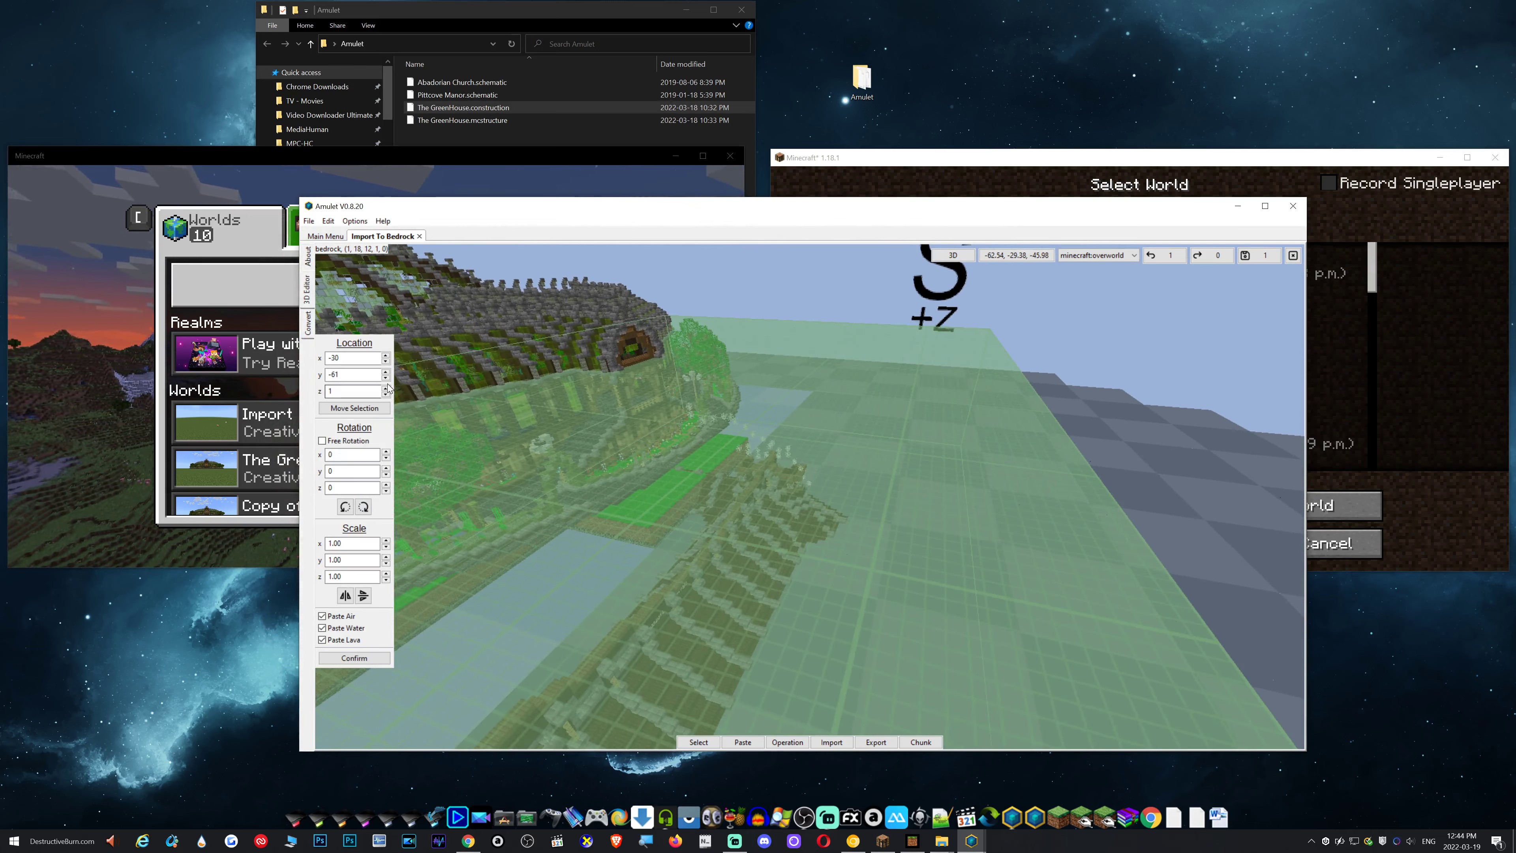
key(a)
right_click(626, 431)
key(shift)
right_click(626, 431)
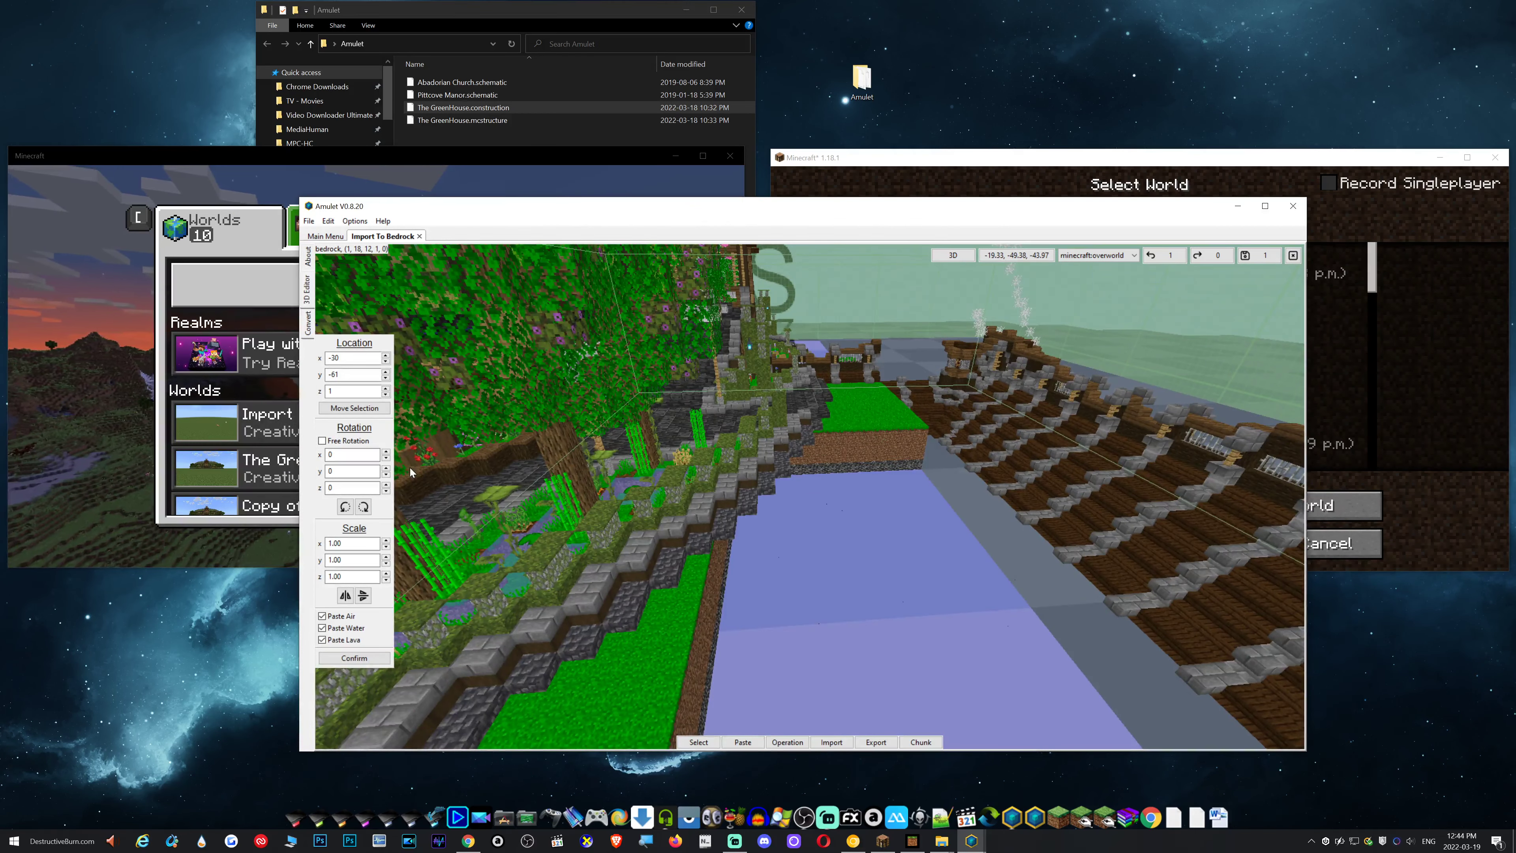
Raise the manor preview out of the ground to y -43
scroll(339, 374, up, 11)
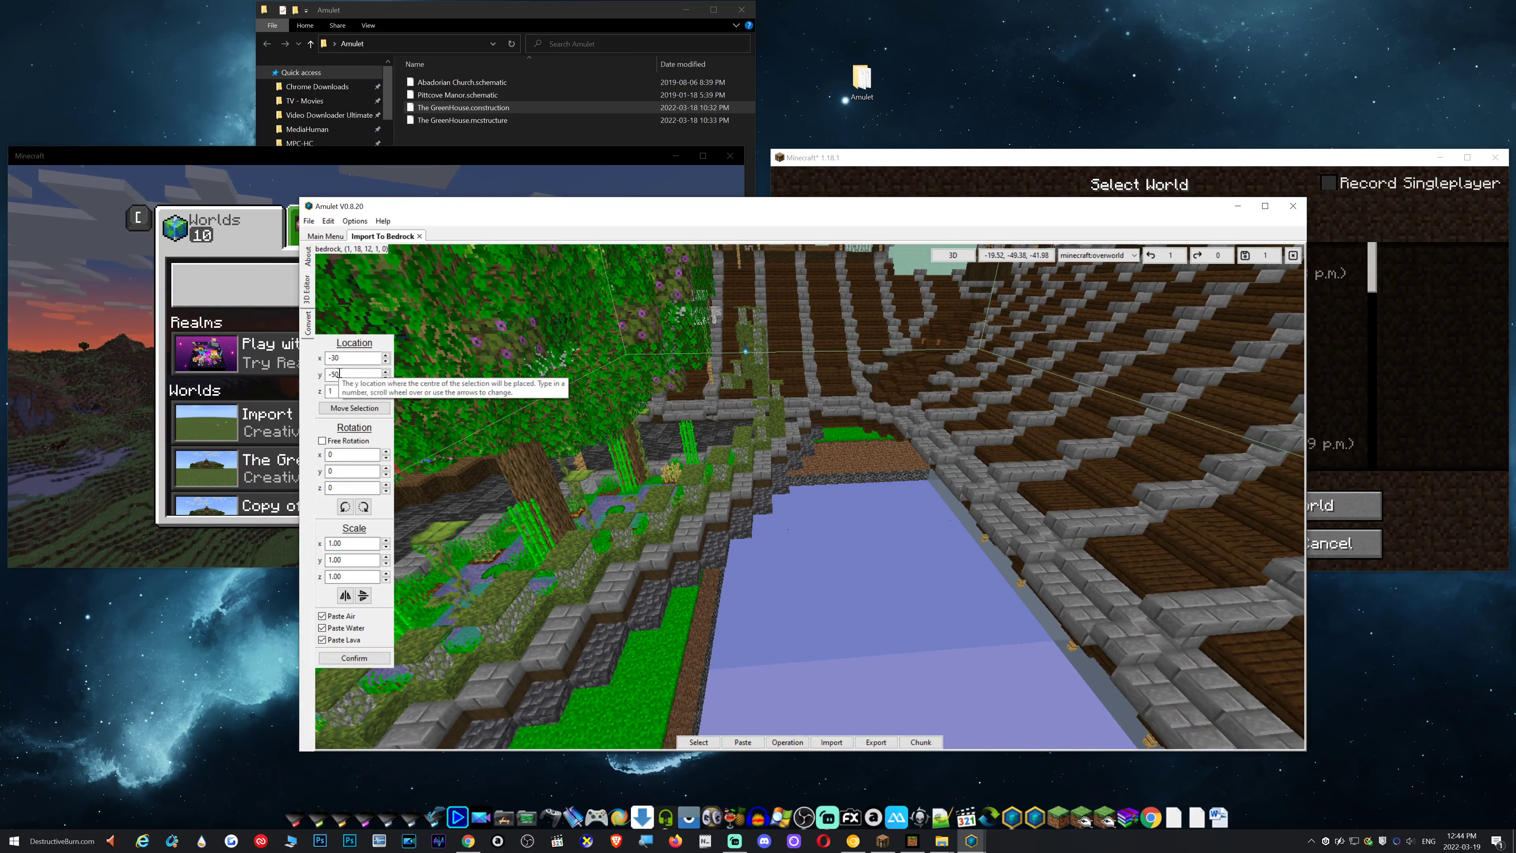
scroll(340, 374, up, 8)
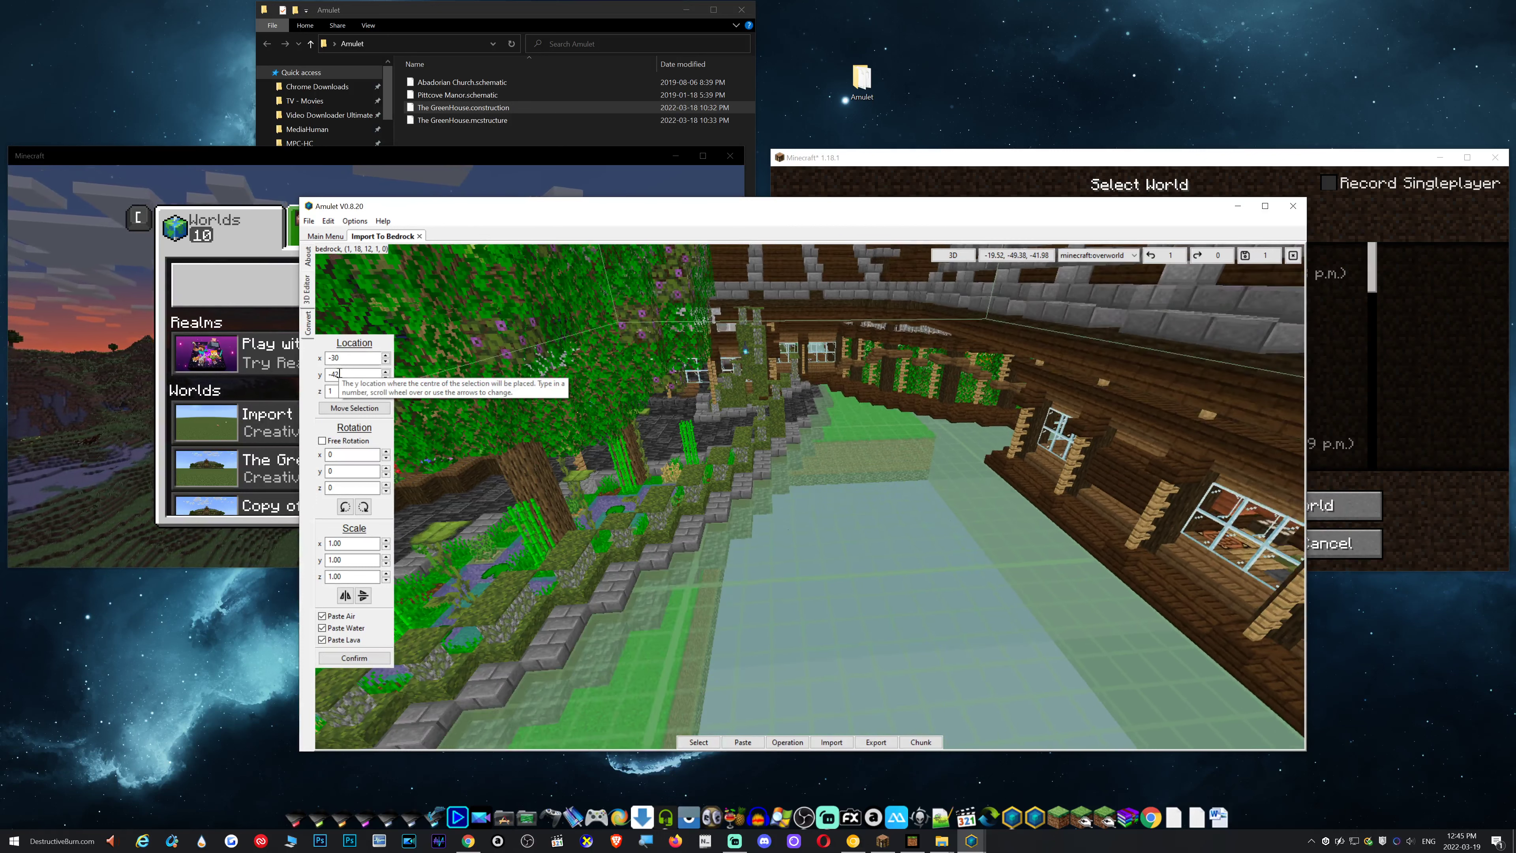
scroll(339, 374, down, 1)
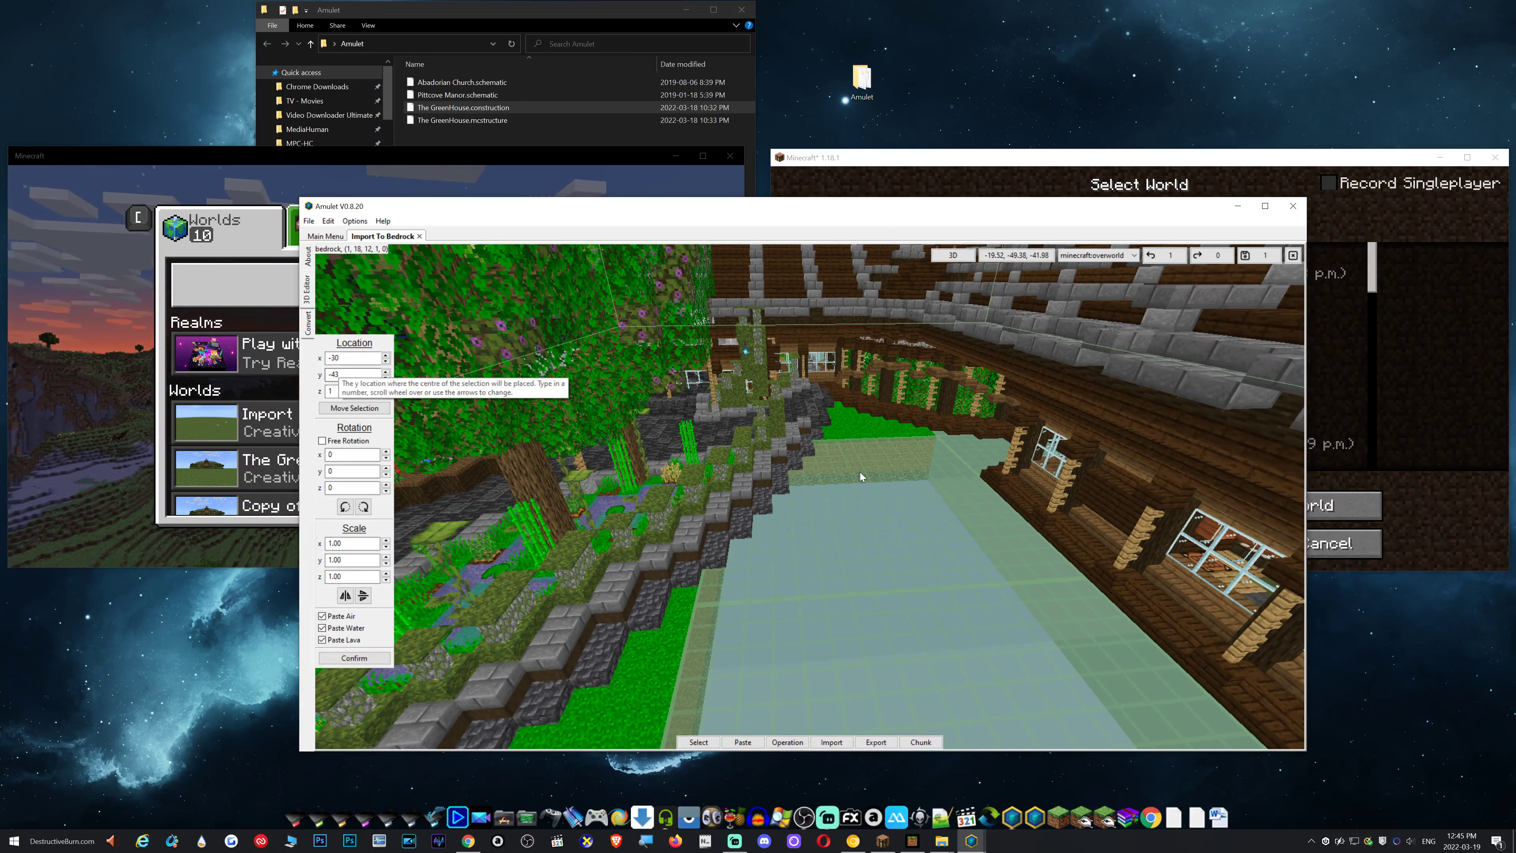
Shift the manor preview away from the greenhouse to x -101 and paste it into the world
key(space)
key(d)
key(s)
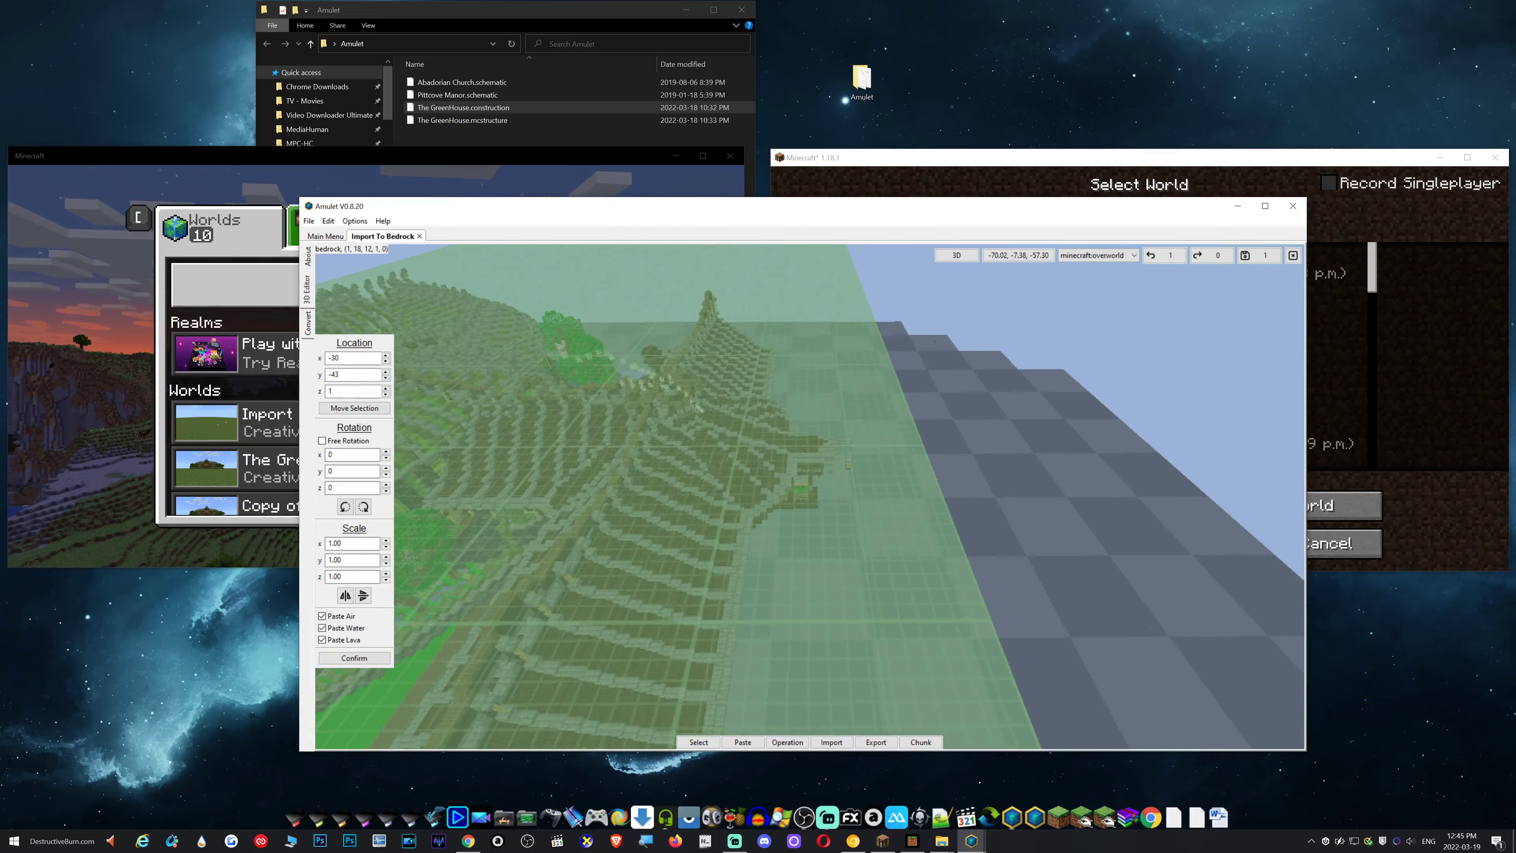
scroll(369, 356, down, 20)
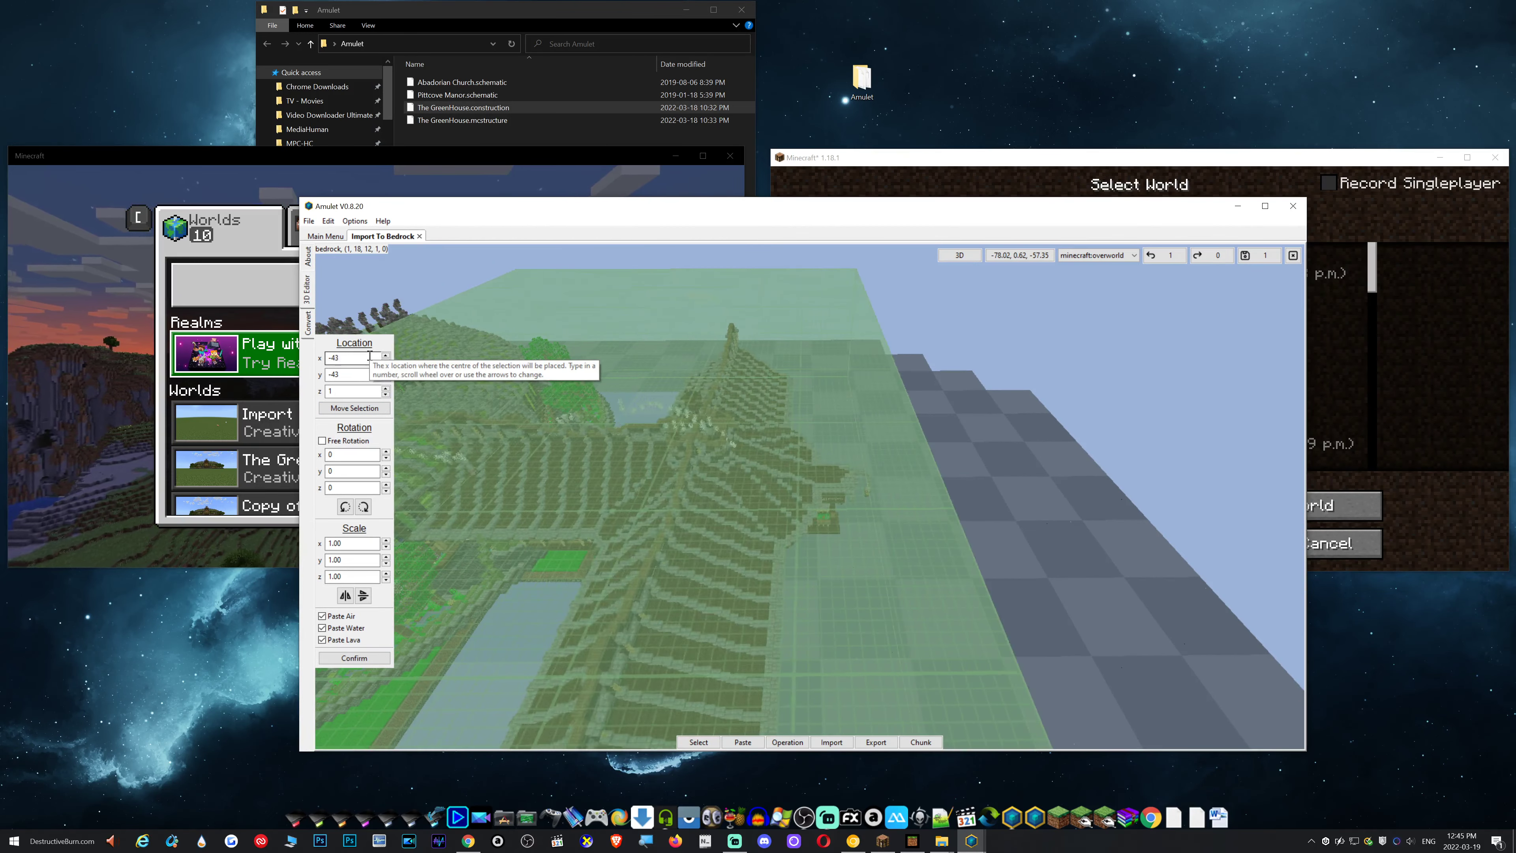
scroll(369, 357, up, 8)
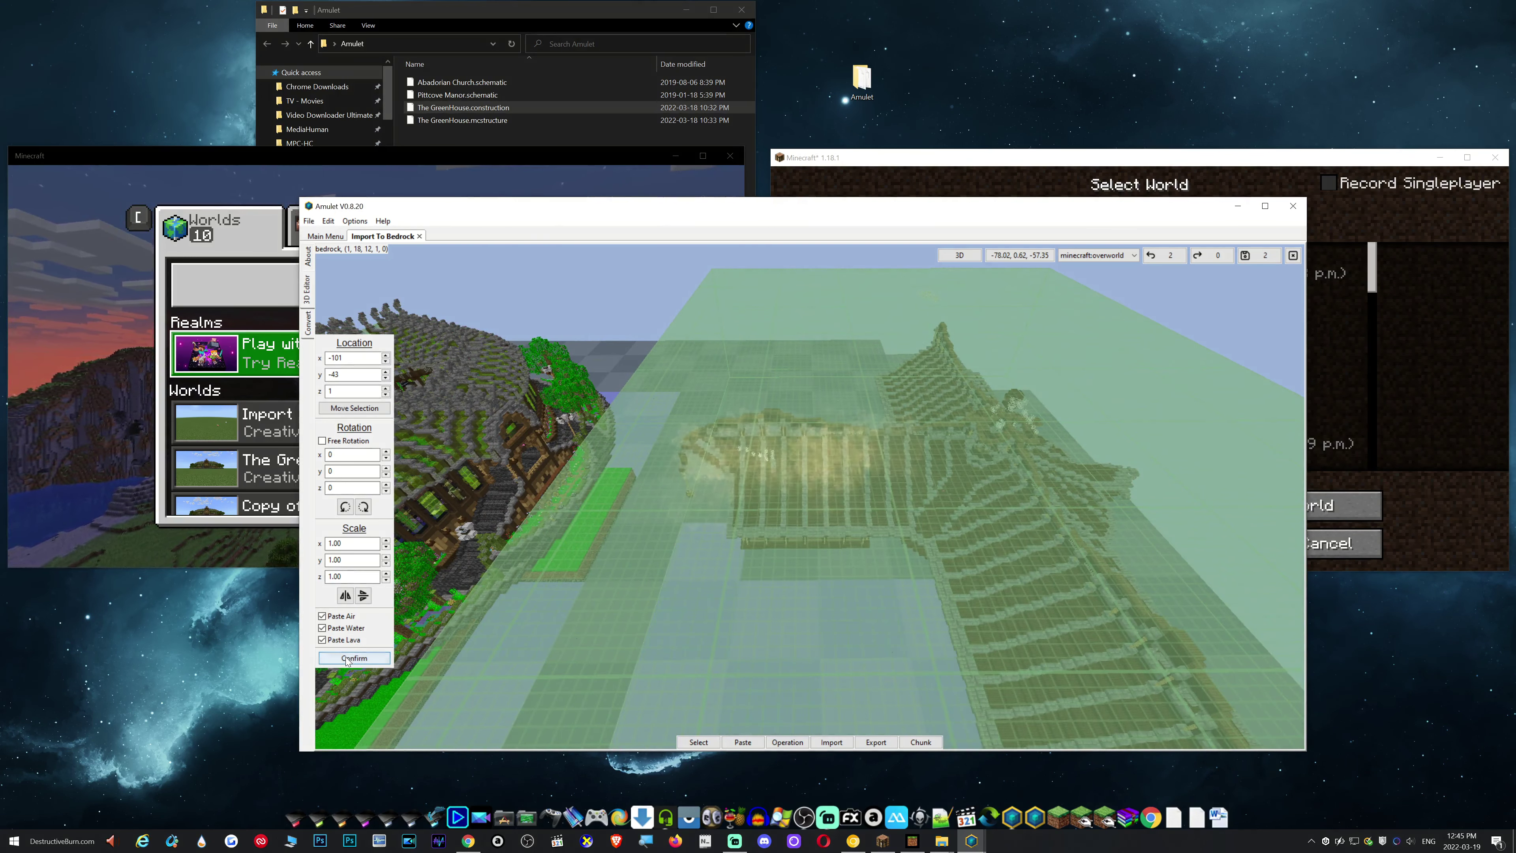
Save the changes to the Import To Bedrock world and close it
key(ctrl+s)
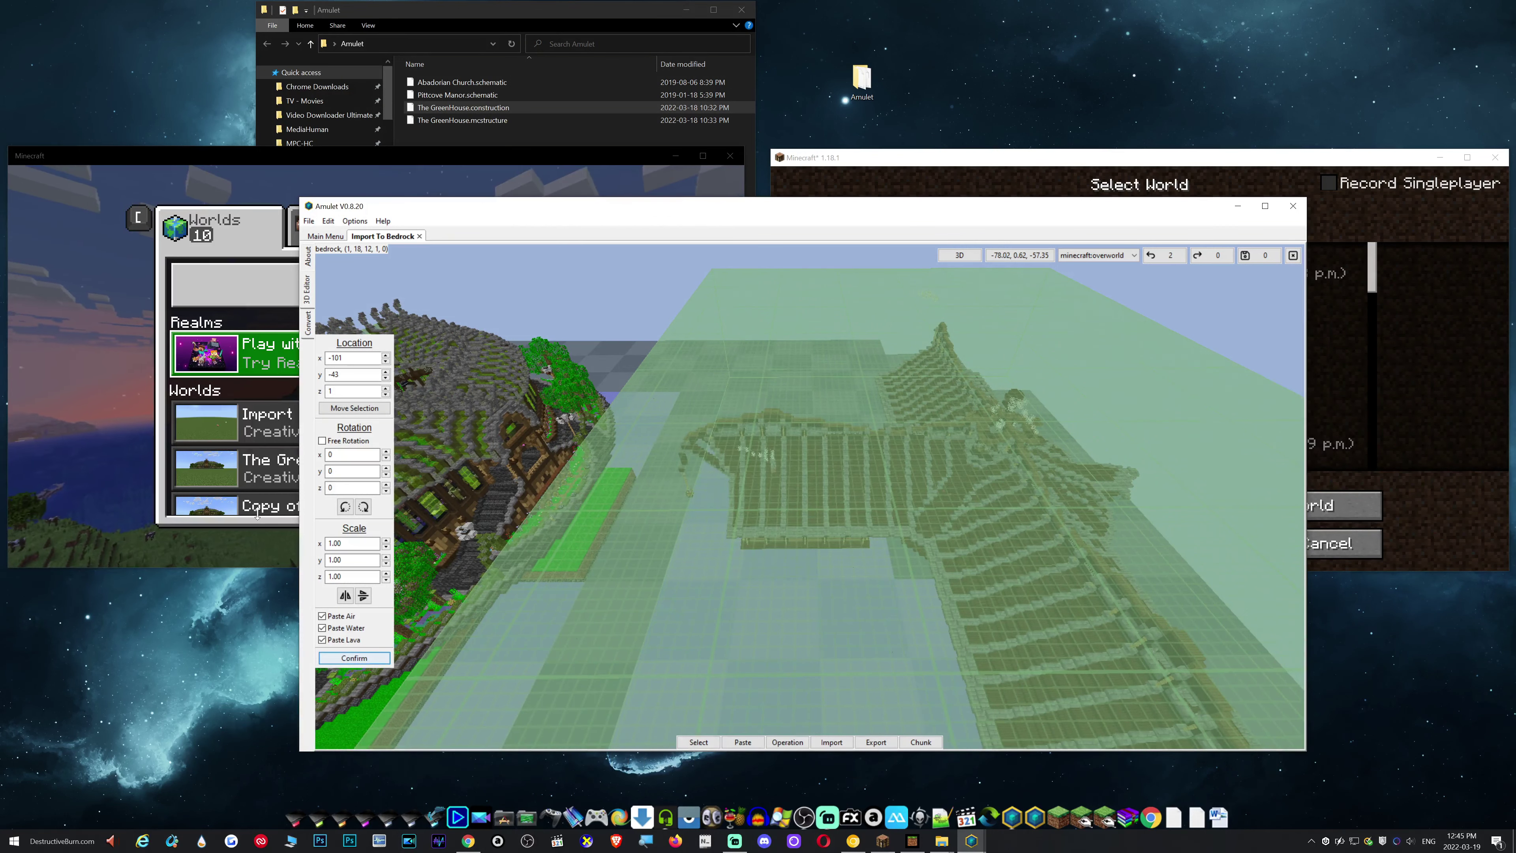
click(421, 235)
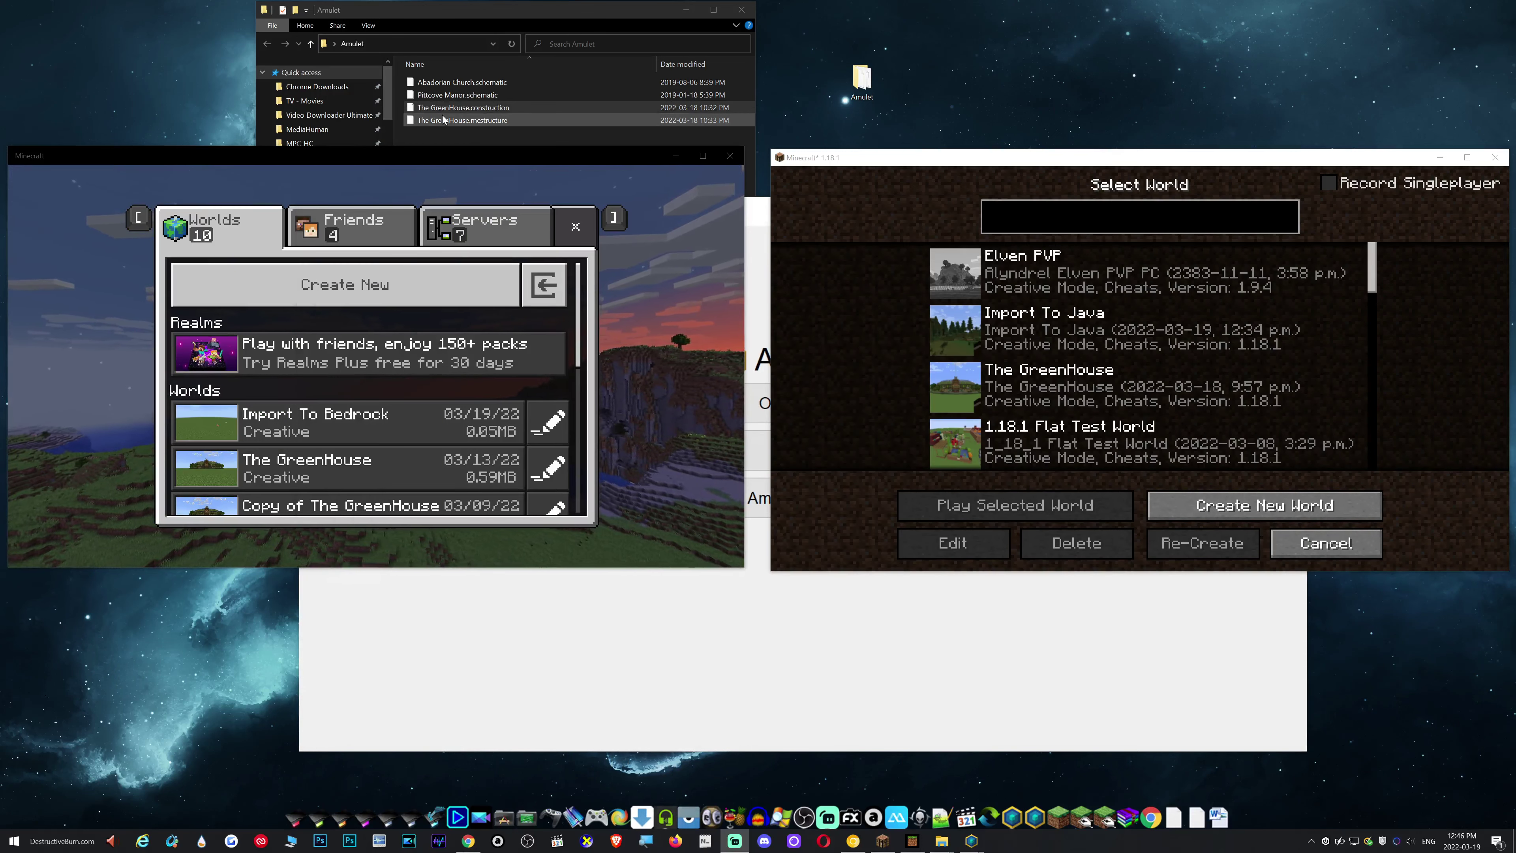
drag(456, 135, 477, 86)
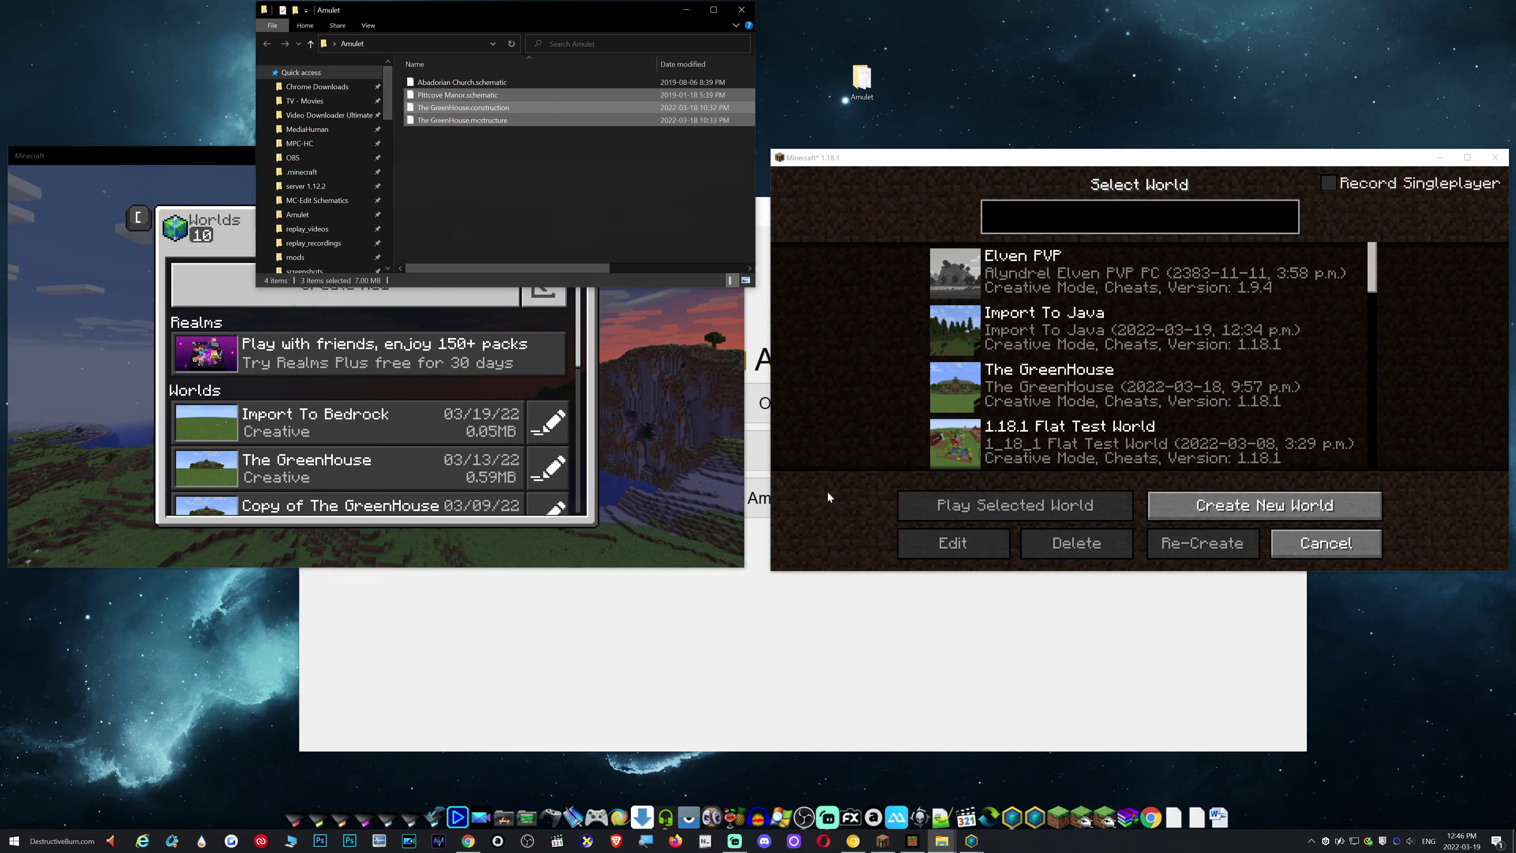
click(825, 528)
click(632, 429)
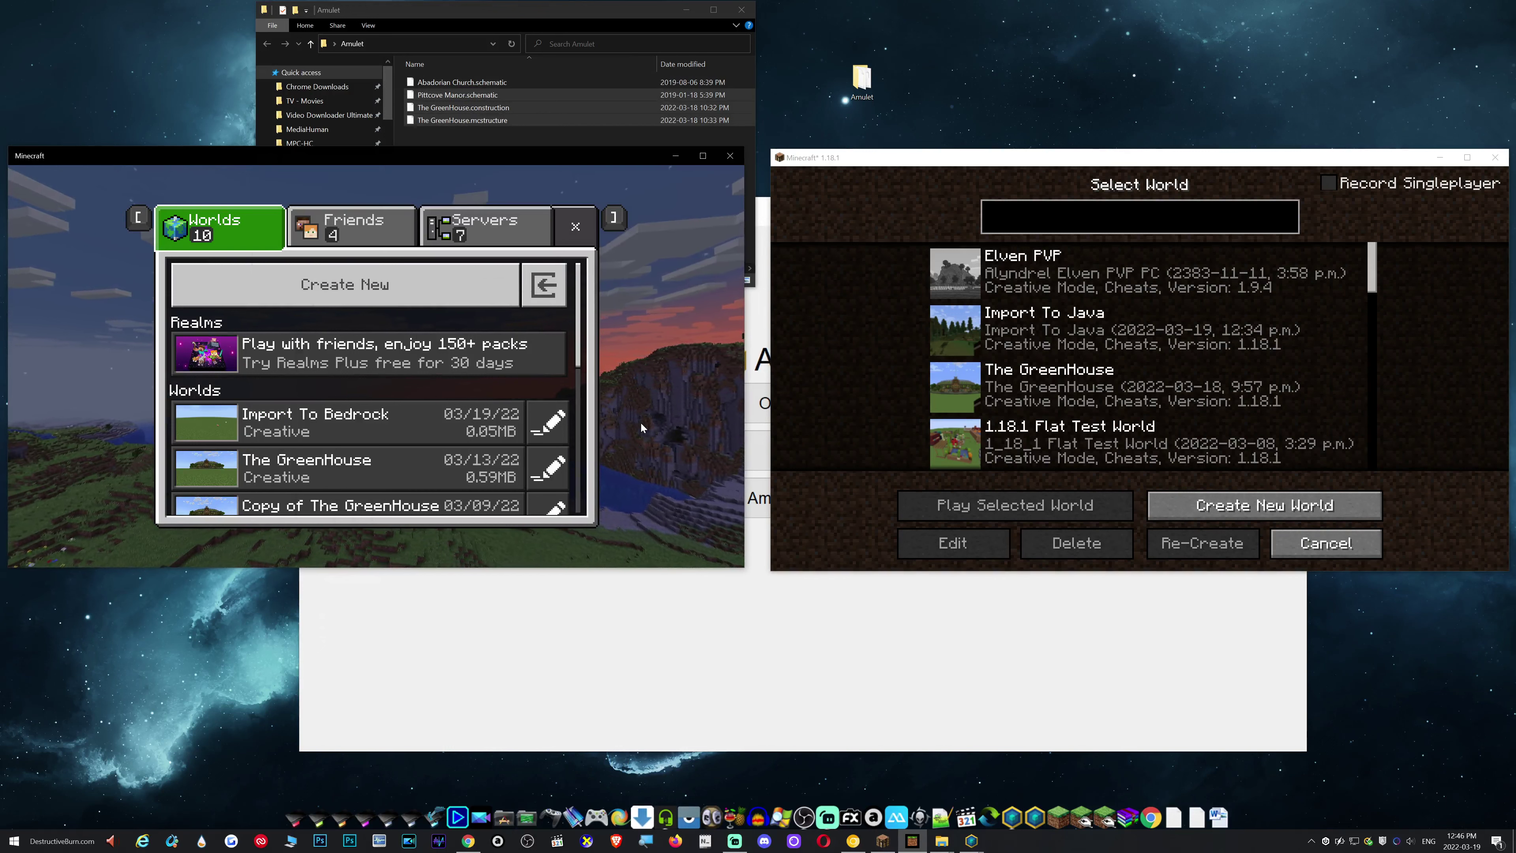
Open the Import To Java world in Minecraft Java, inspect the imported greenhouse, and save and quit to the title screen
double_click(1078, 336)
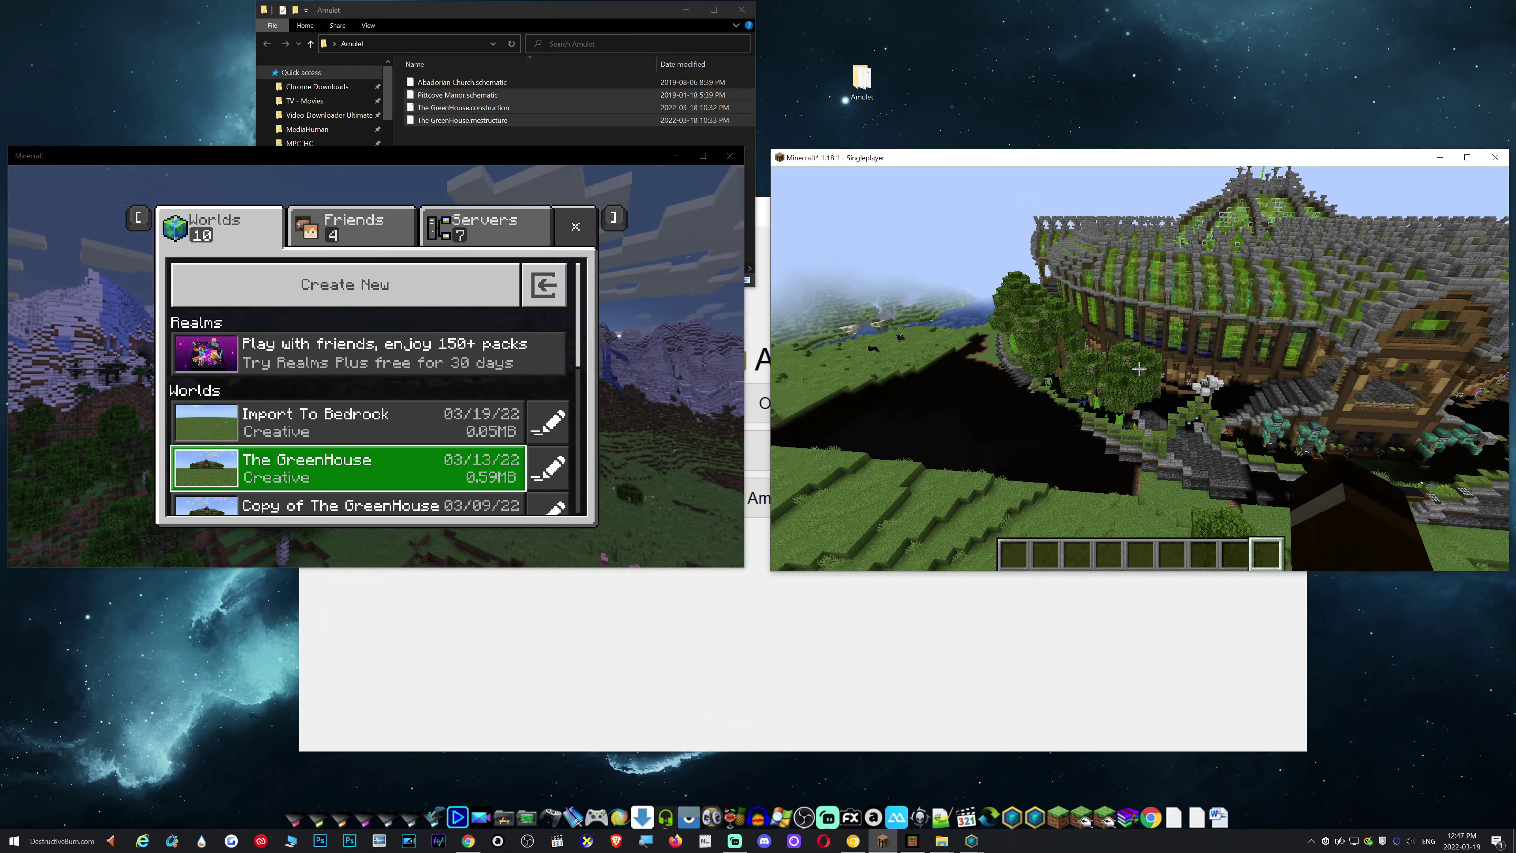
key(s)
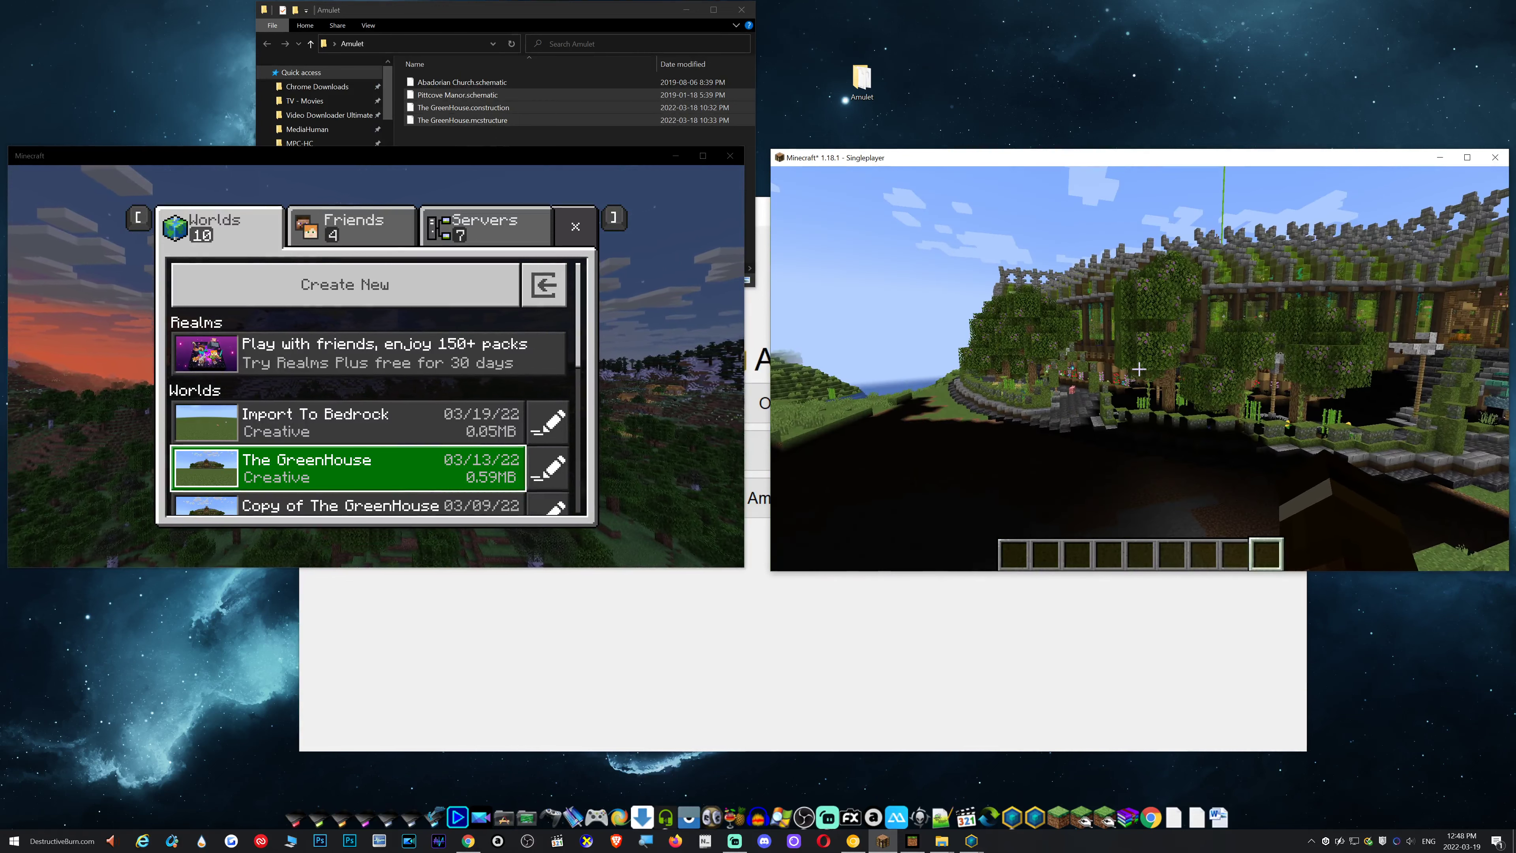
key(Escape)
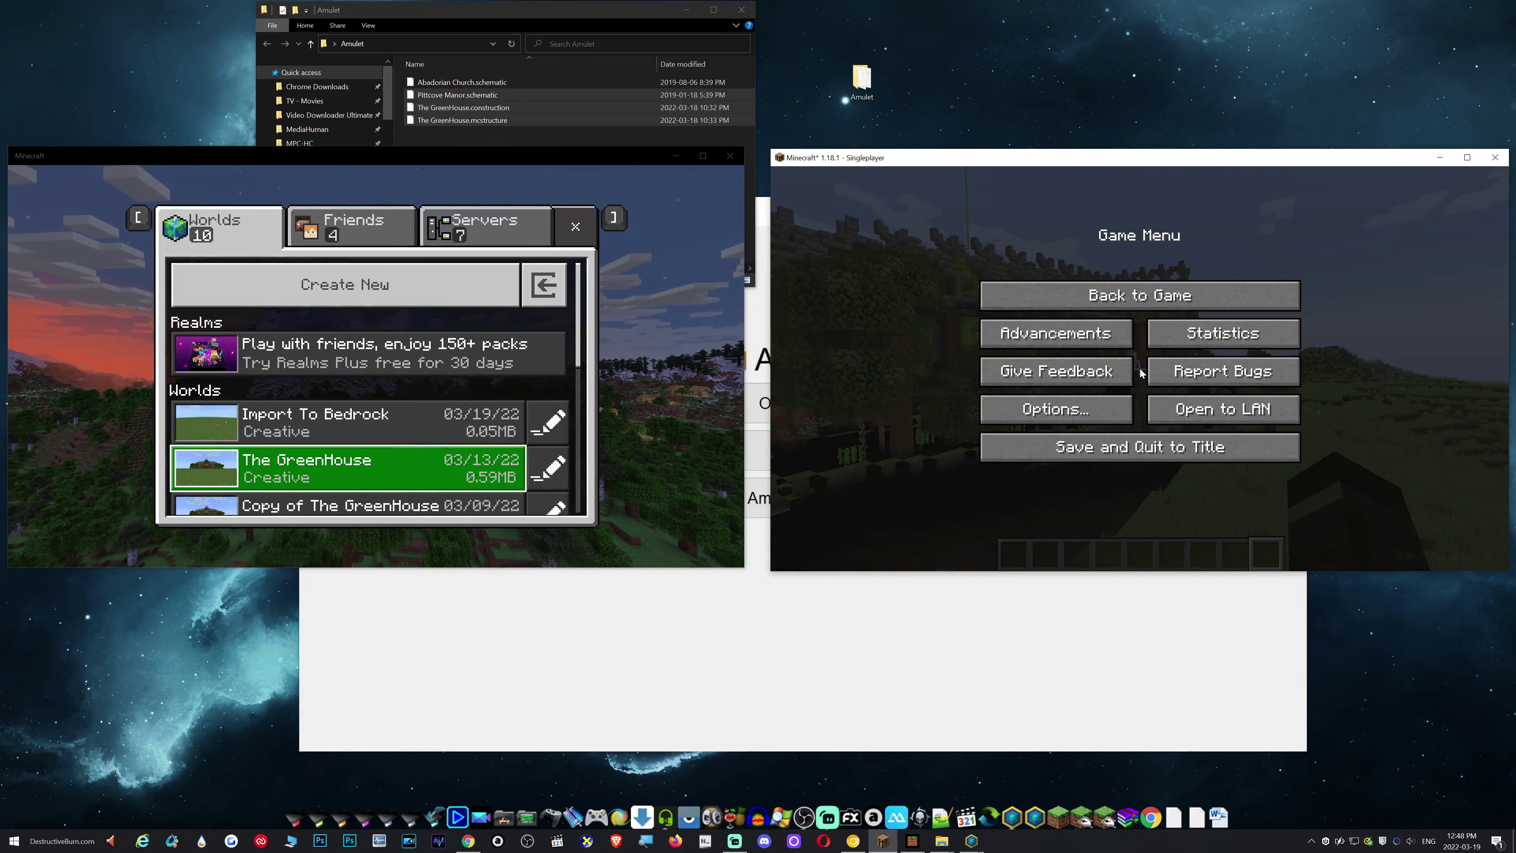
click(1112, 447)
Open the Import To Bedrock world in Minecraft Bedrock, walk through the imported build and pause the game
click(299, 427)
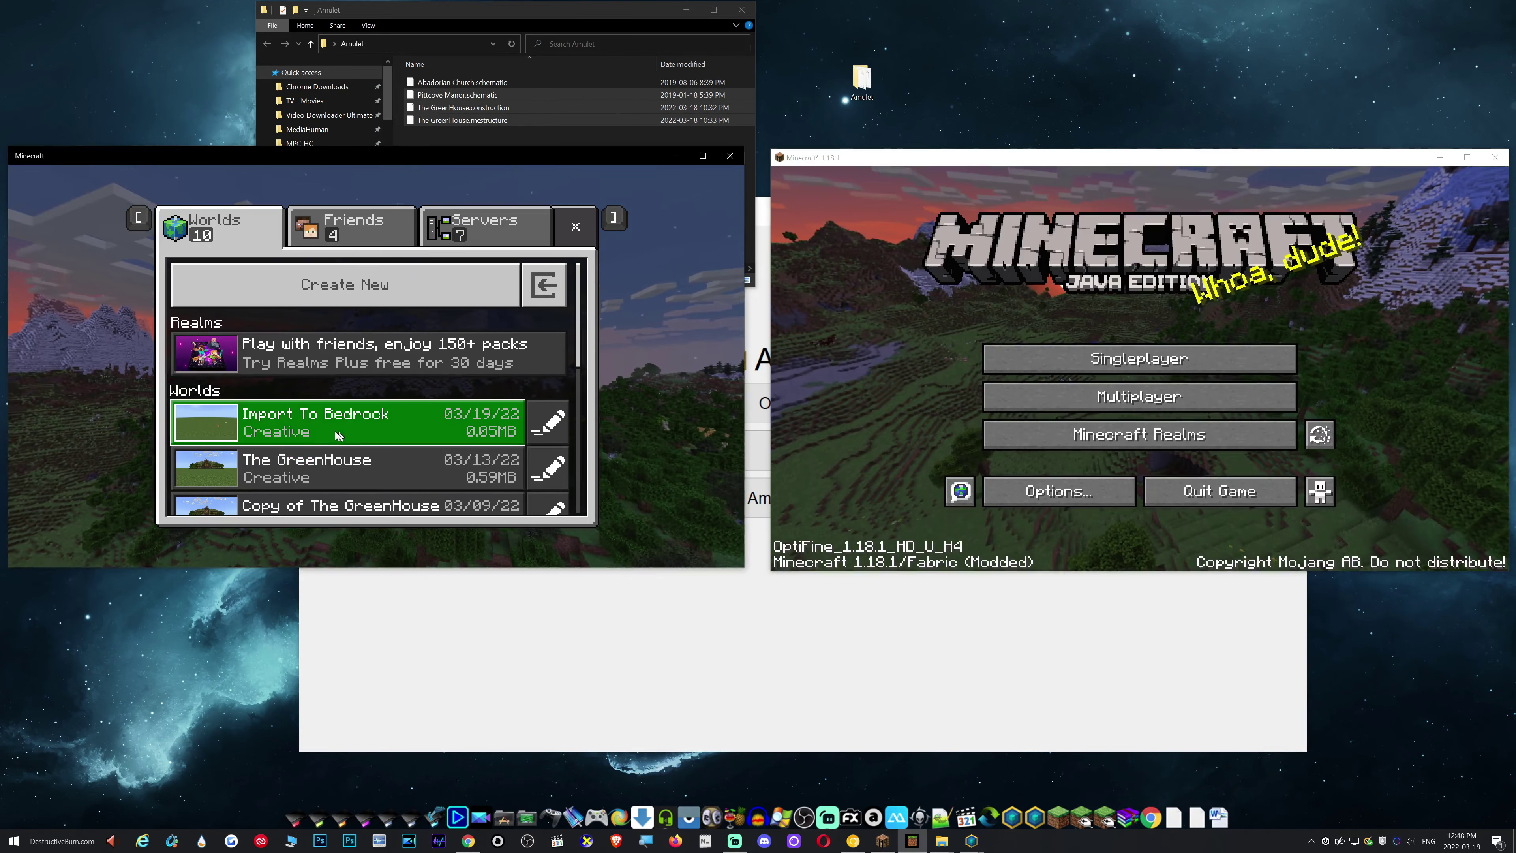
click(298, 426)
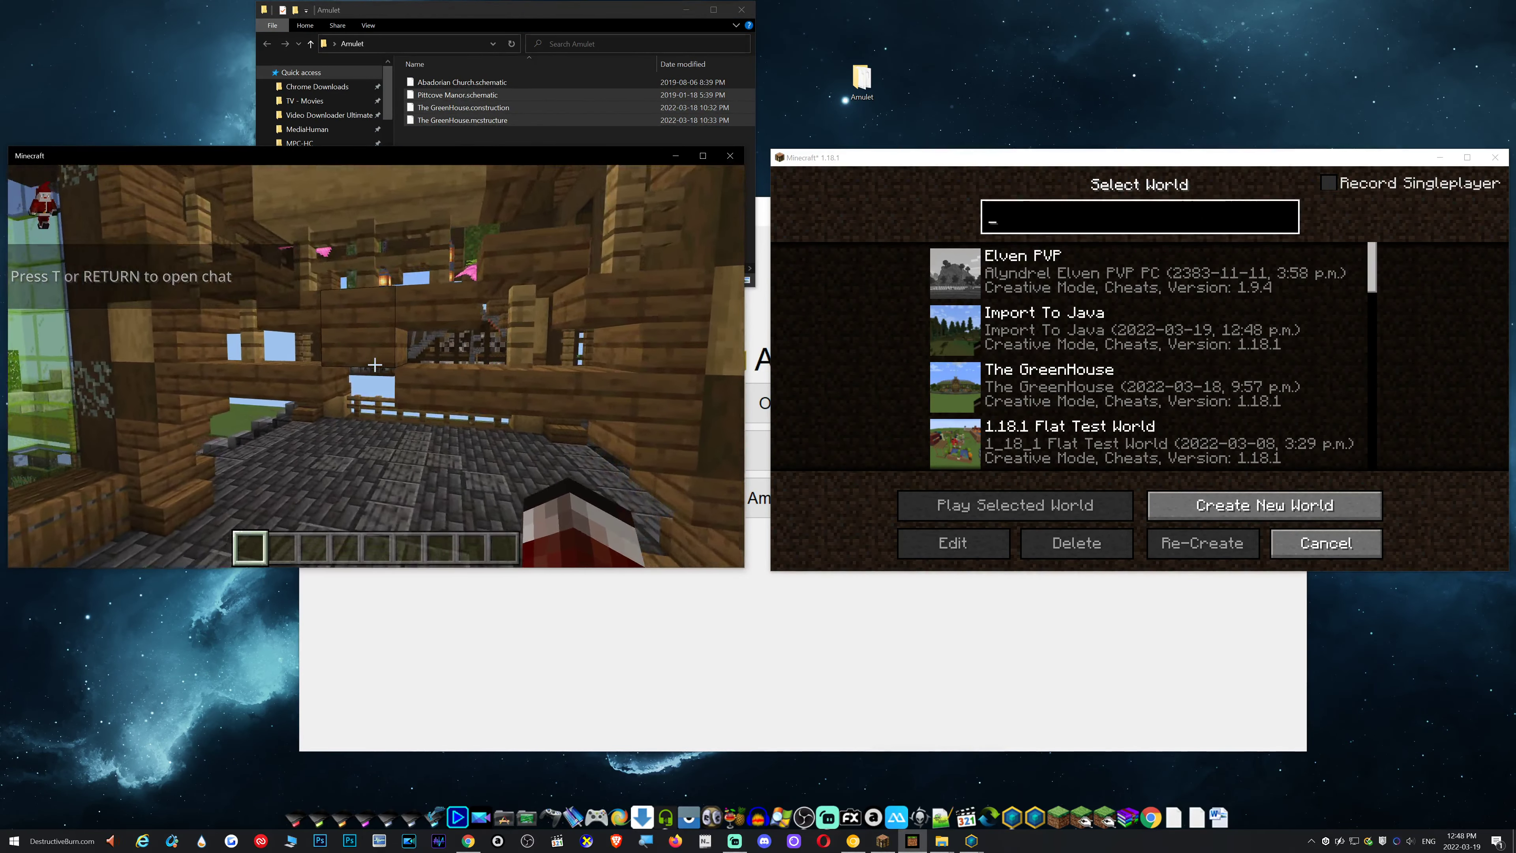
key(w)
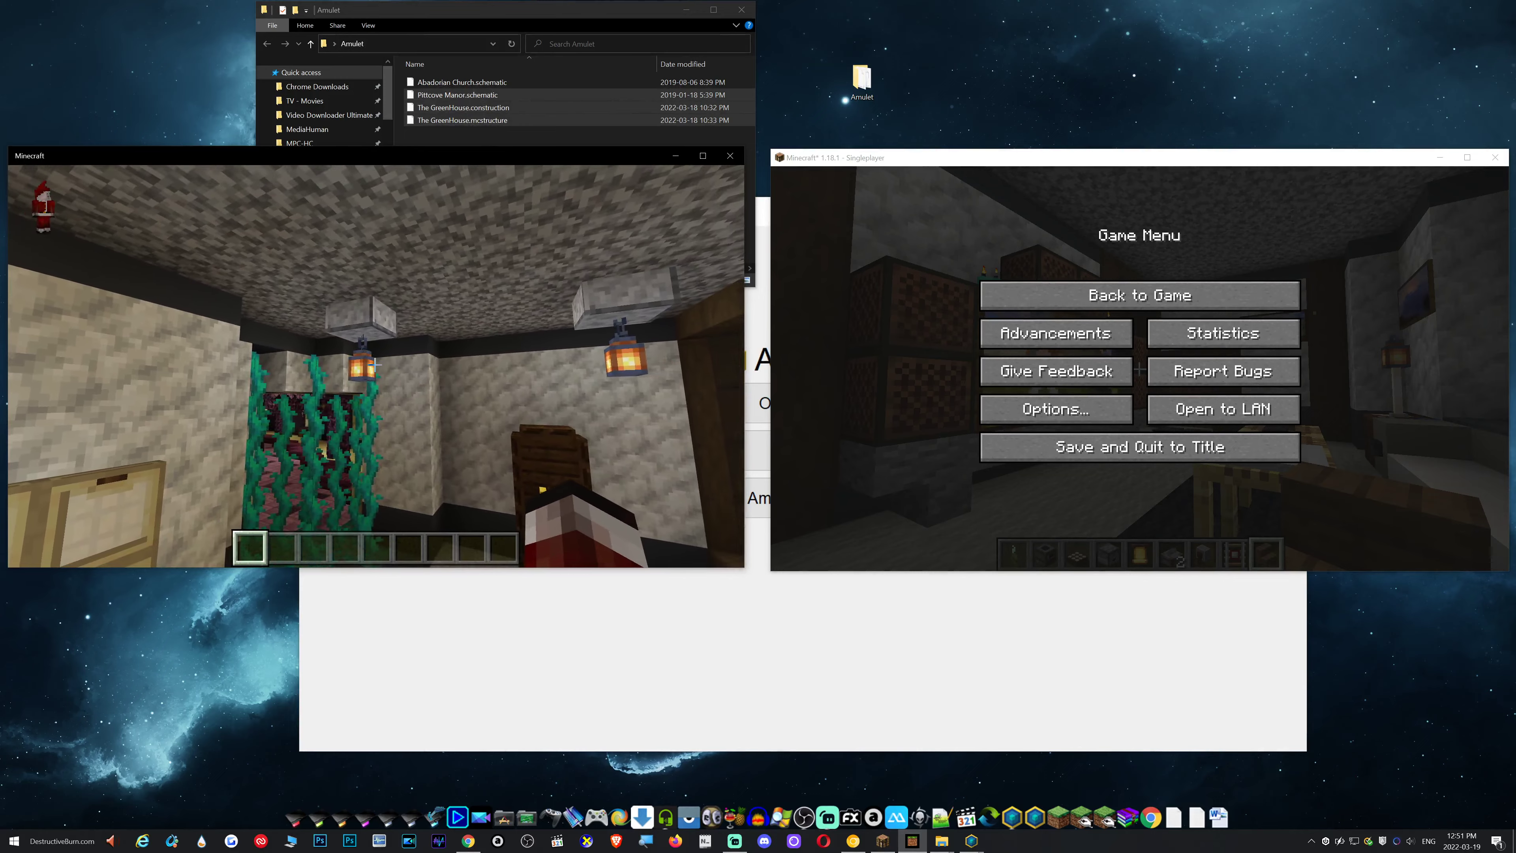
key(Escape)
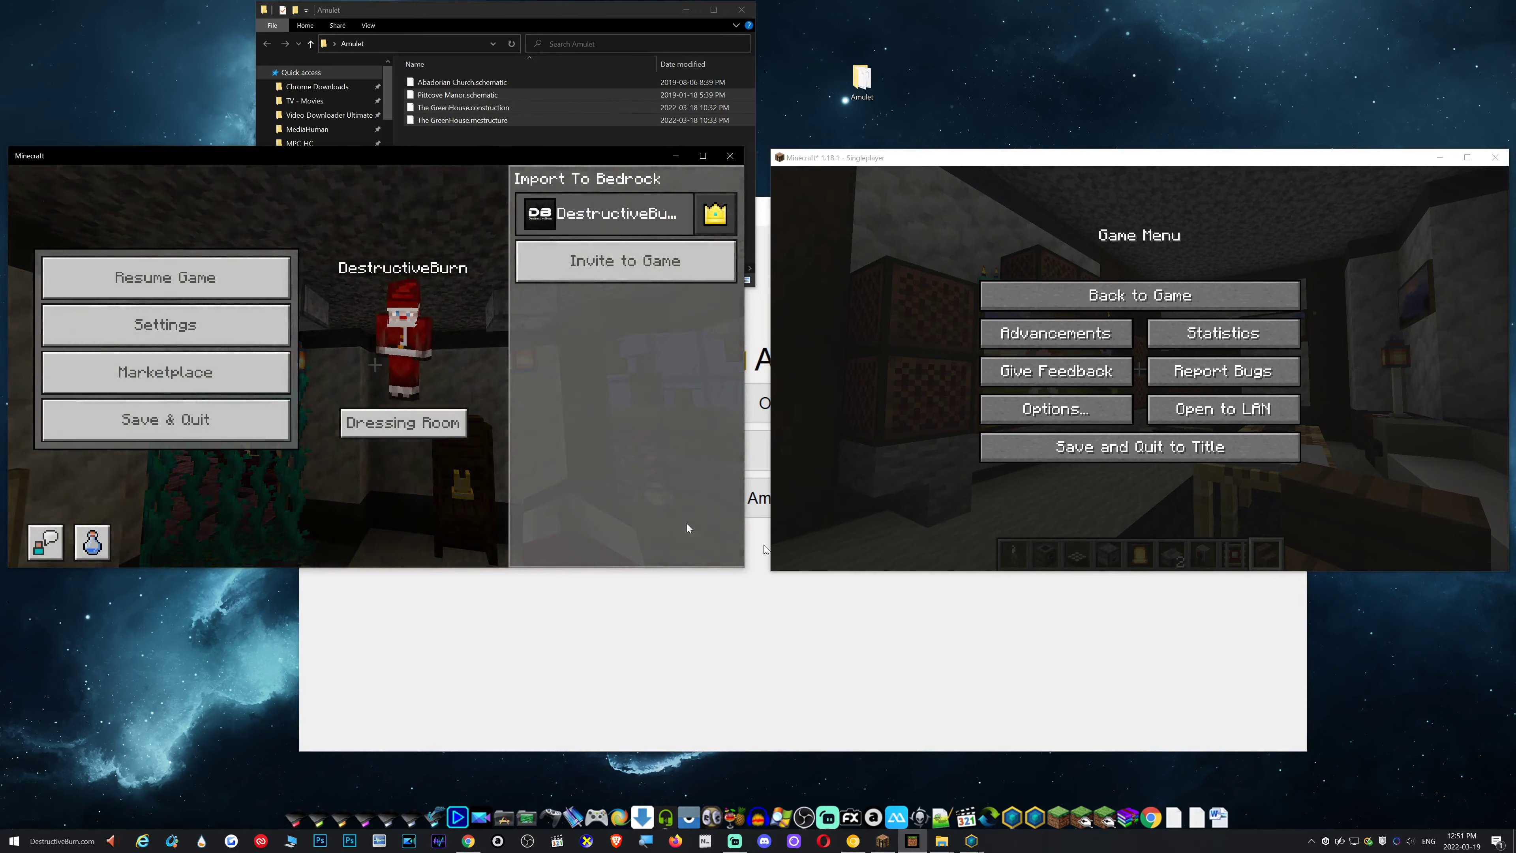
Resume the Java game to compare the same room, pause it and switch back to Amulet
click(1191, 309)
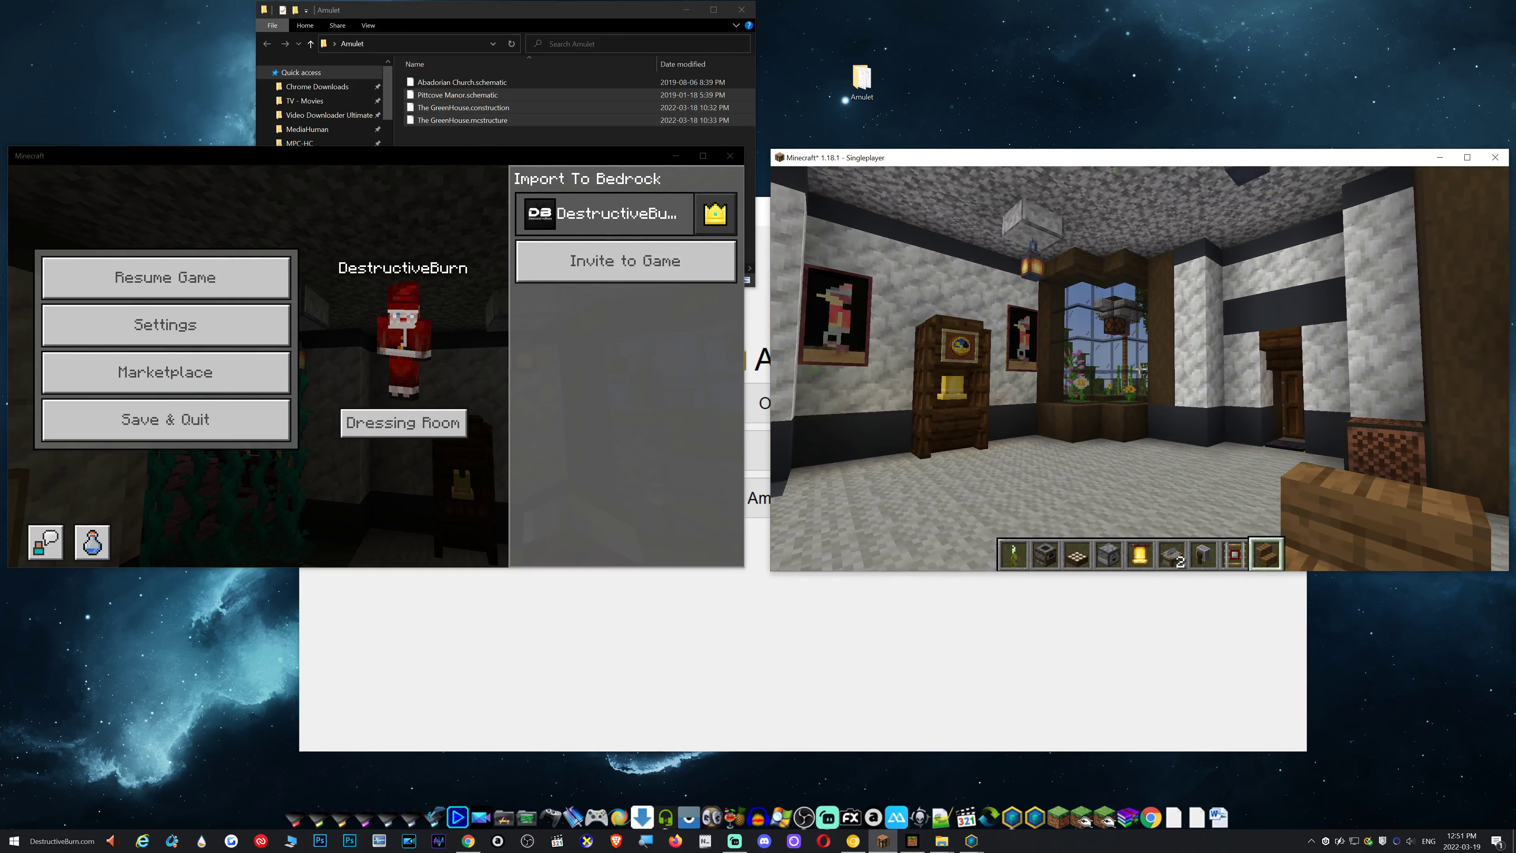
key(Escape)
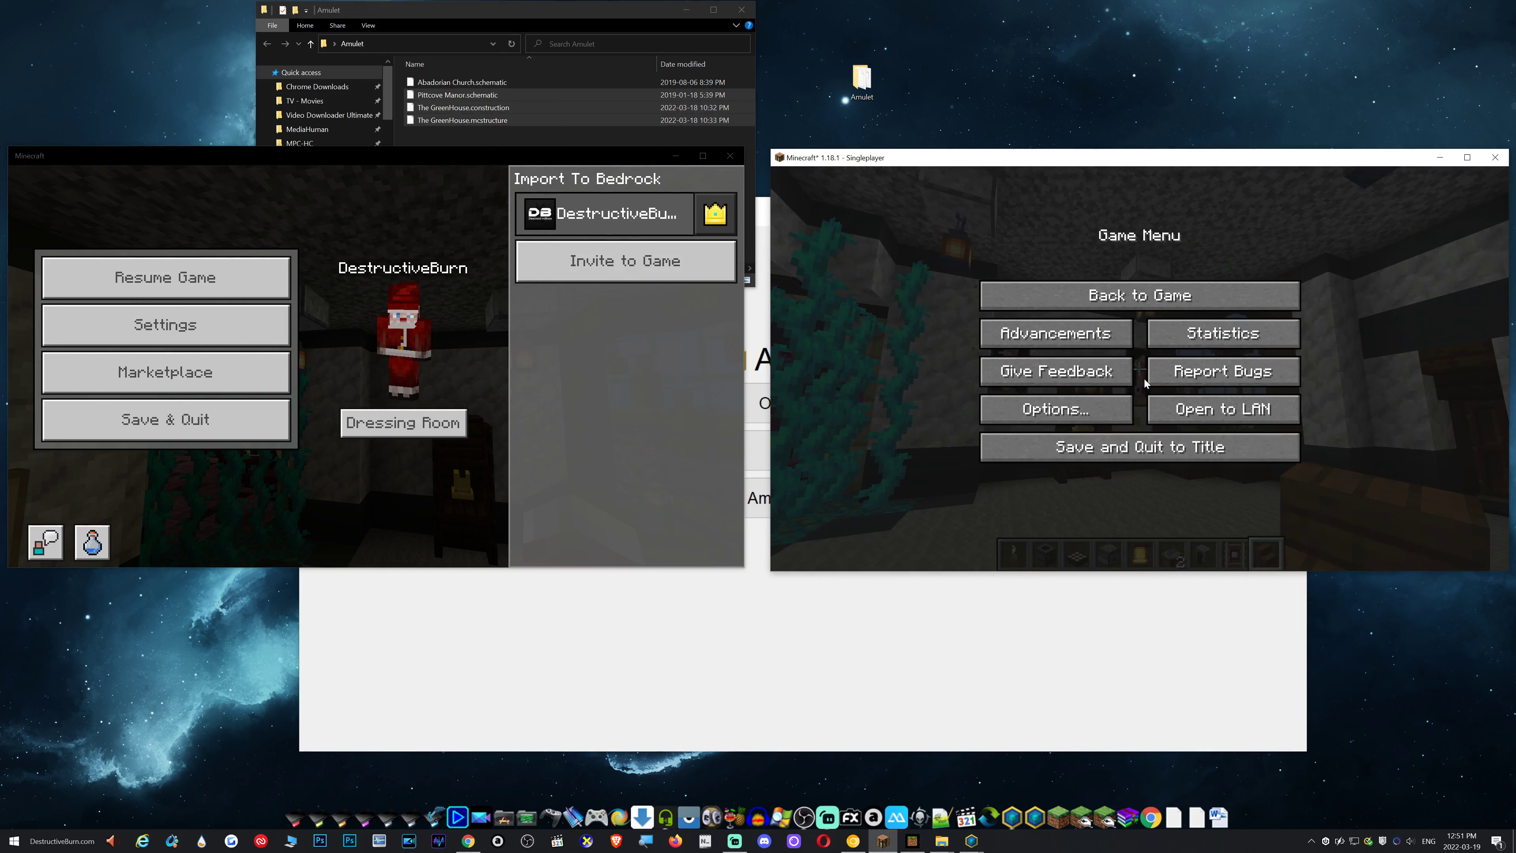
click(1007, 651)
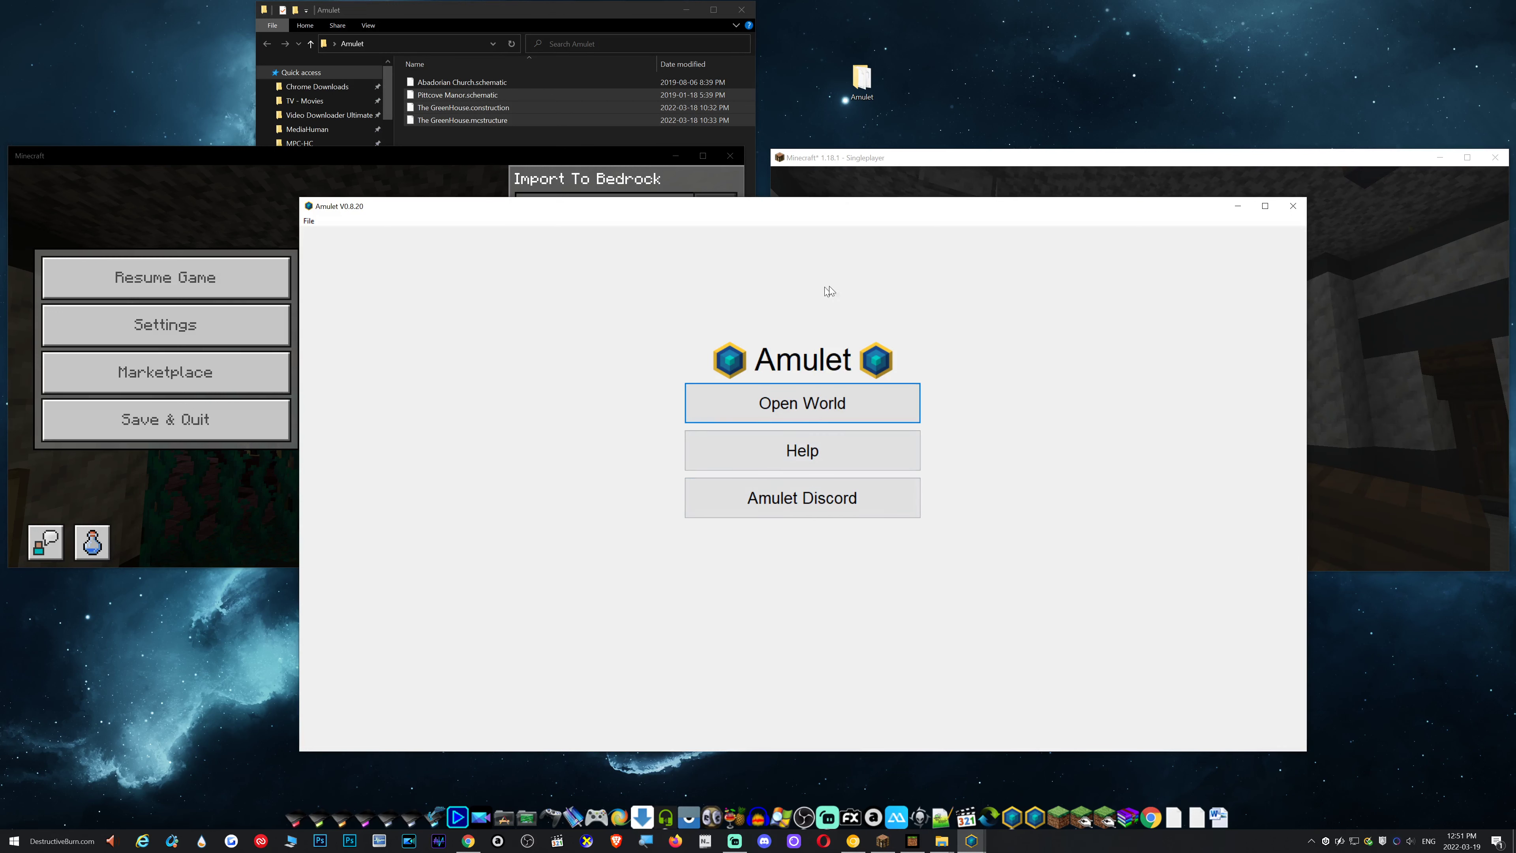